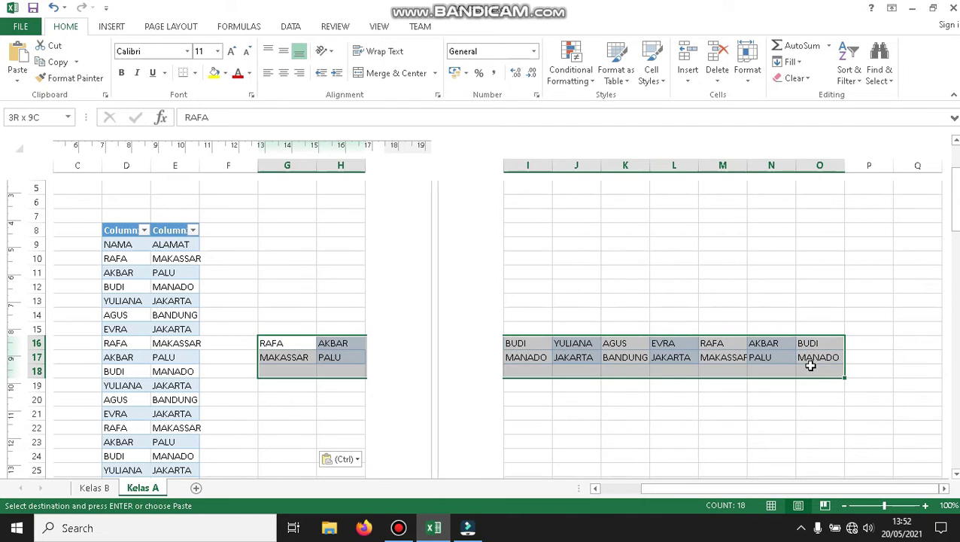
Delete the transposed names and cities from rows 16–17.
{"action": "key", "text": "Delete"}
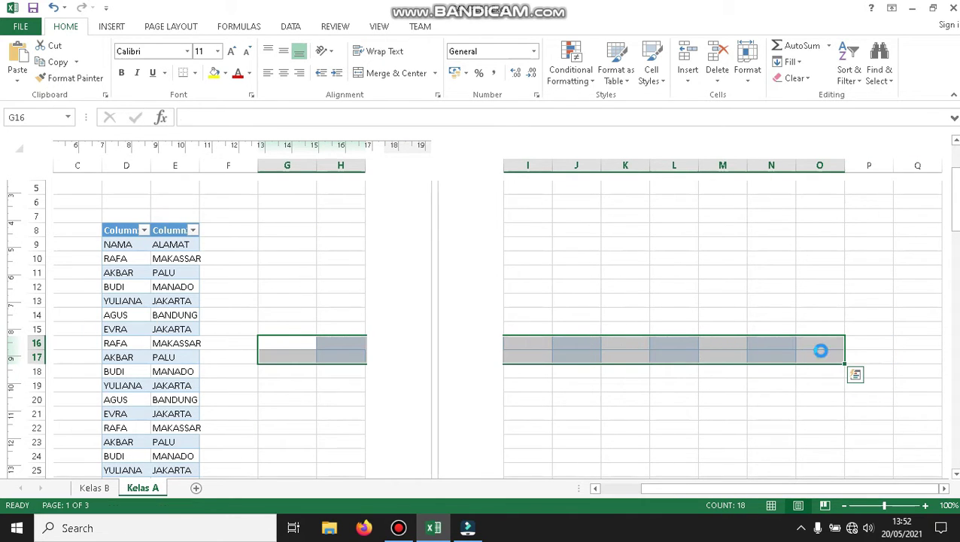
{"action": "left_click", "coordinate": [328, 368]}
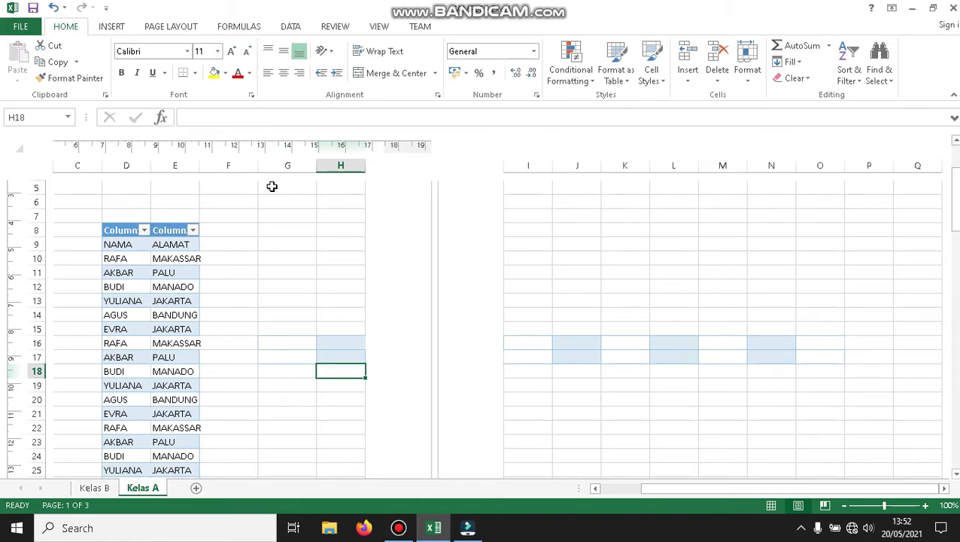
{"action": "left_click", "coordinate": [282, 248]}
{"action": "left_click_drag", "start_coordinate": [282, 248], "coordinate": [340, 435]}
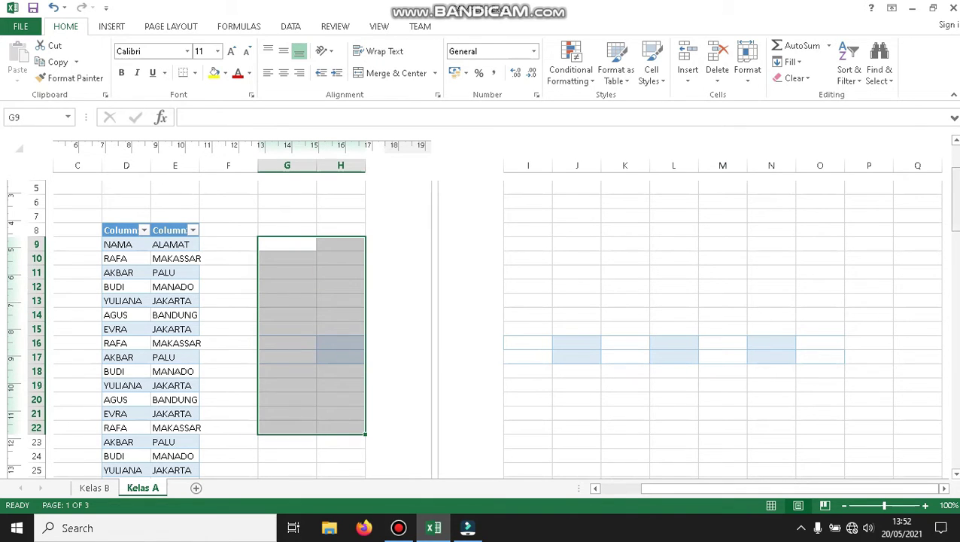
Select the NAMA/ALAMAT list starting at D9.
{"action": "left_click_drag", "start_coordinate": [955, 202], "coordinate": [955, 229]}
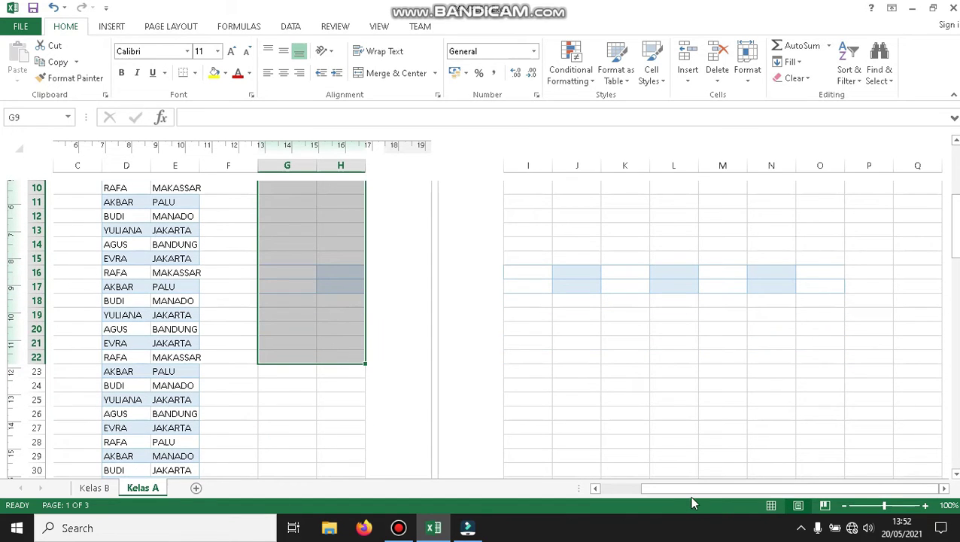
{"action": "left_click_drag", "start_coordinate": [677, 492], "coordinate": [588, 490]}
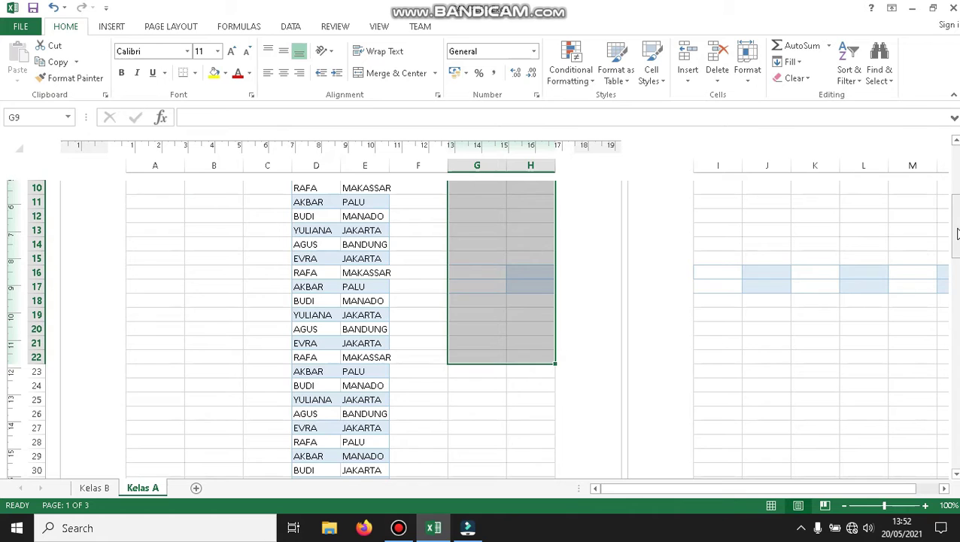
{"action": "left_click_drag", "start_coordinate": [956, 226], "coordinate": [955, 218]}
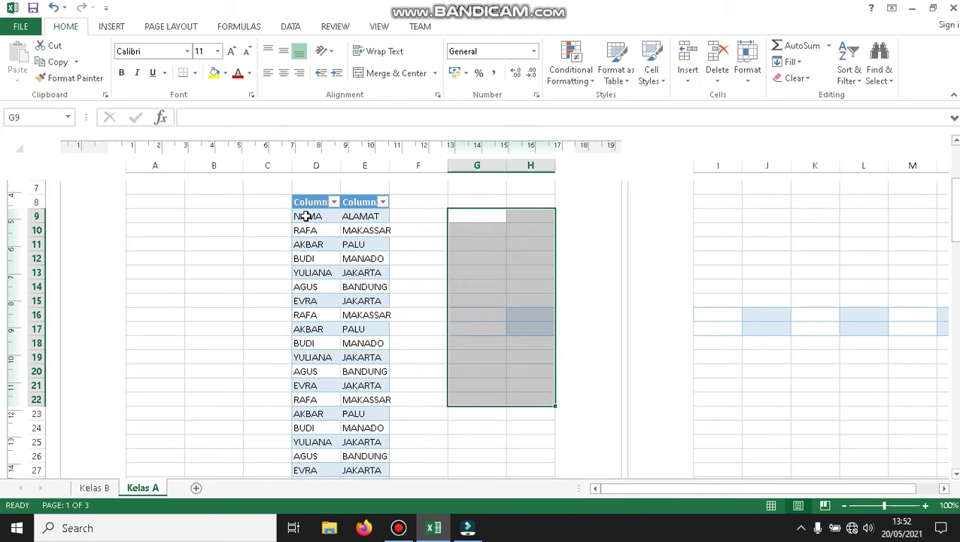
{"action": "left_click_drag", "start_coordinate": [305, 215], "coordinate": [355, 380]}
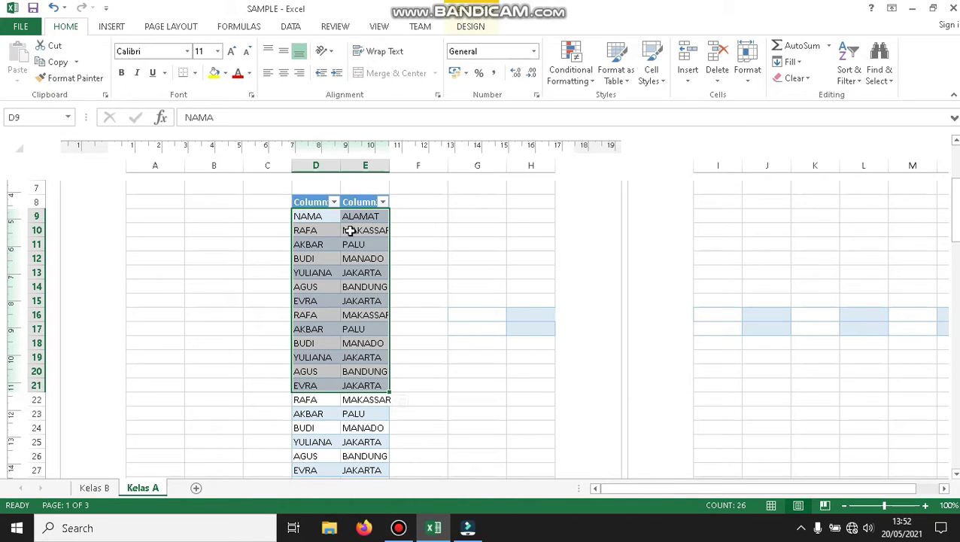
Copy the D9:E21 names and cities and paste them transposed at G11.
{"action": "right_click", "coordinate": [308, 222]}
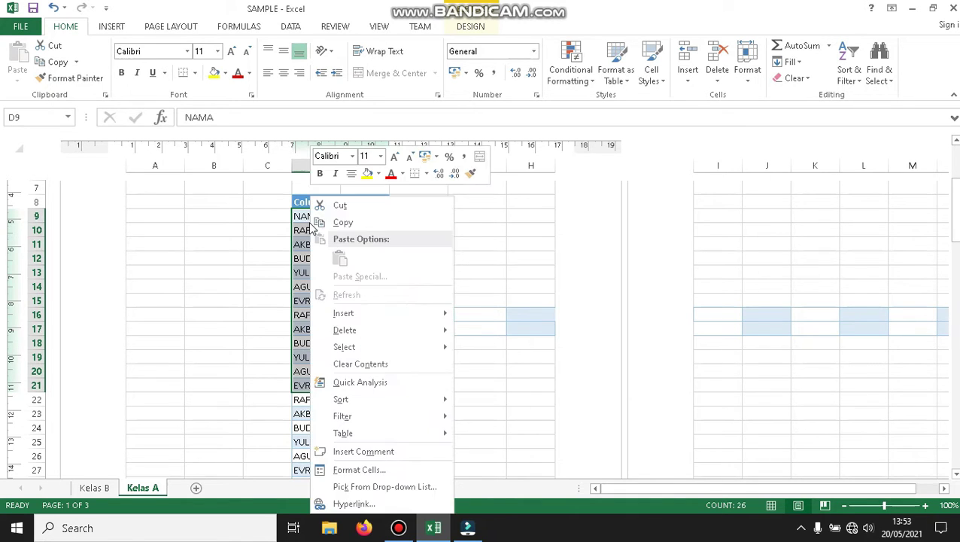
{"action": "left_click", "coordinate": [337, 220]}
{"action": "left_click", "coordinate": [403, 239]}
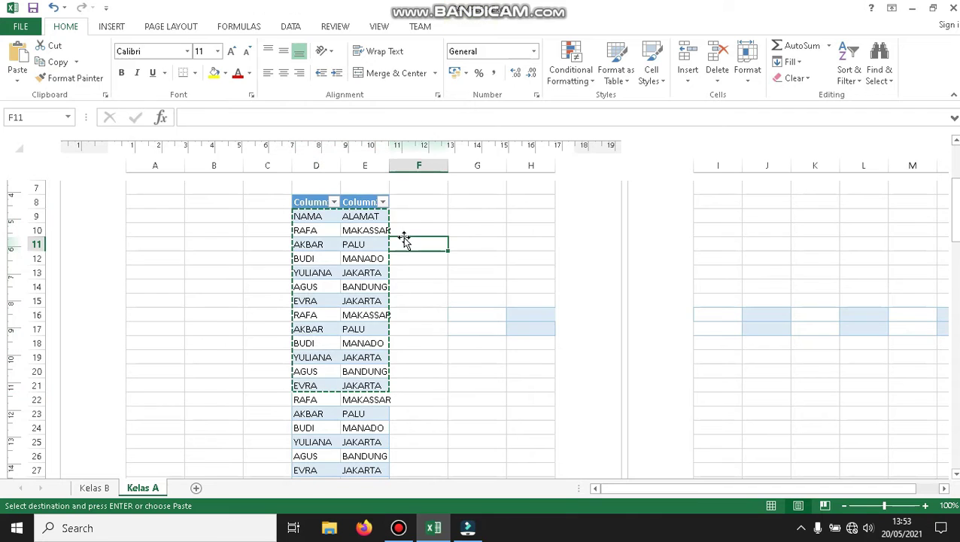
{"action": "left_click", "coordinate": [481, 246]}
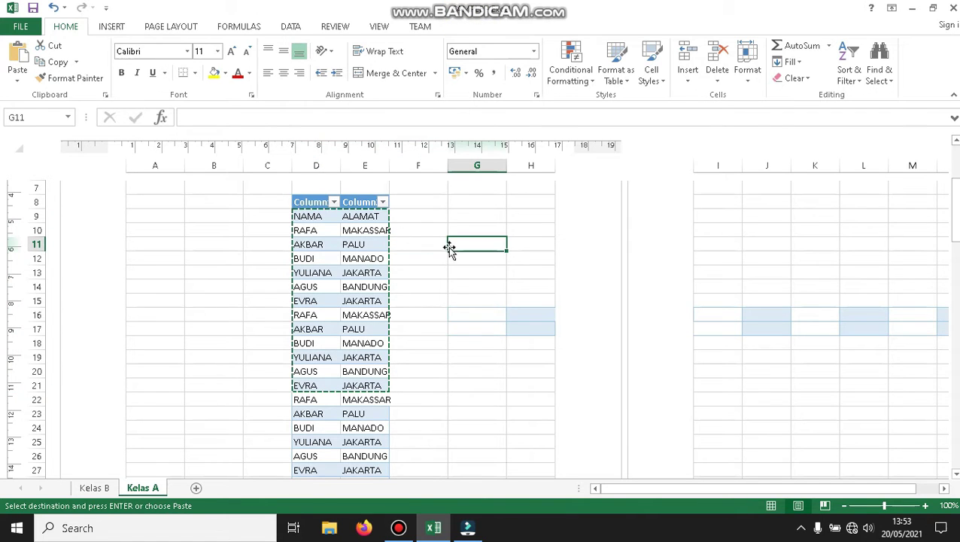
{"action": "left_click", "coordinate": [16, 81]}
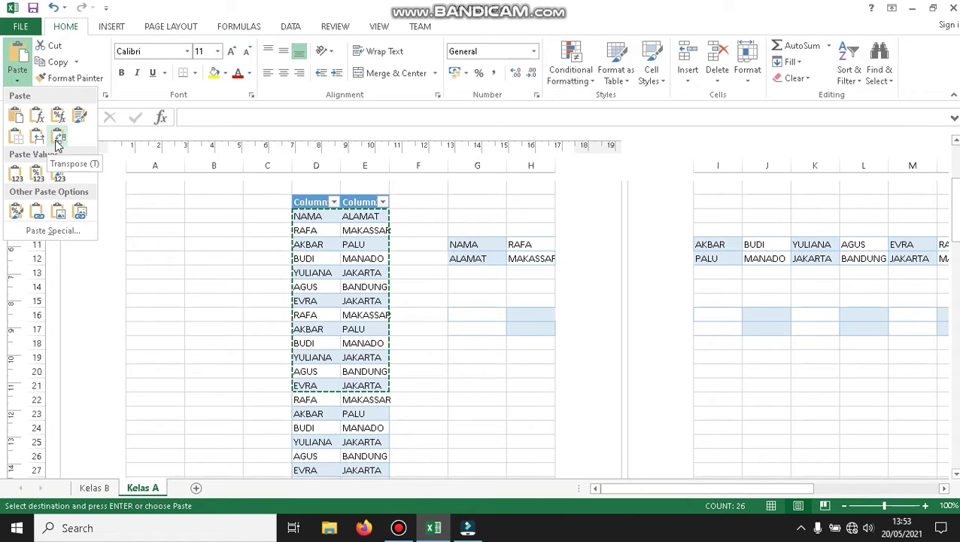
{"action": "left_click", "coordinate": [58, 143]}
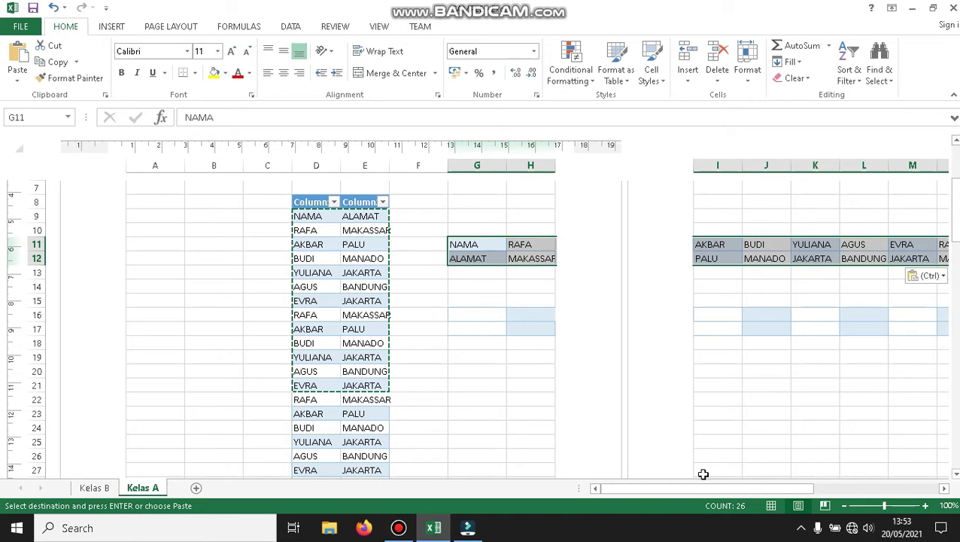
{"action": "left_click_drag", "start_coordinate": [648, 490], "coordinate": [602, 519]}
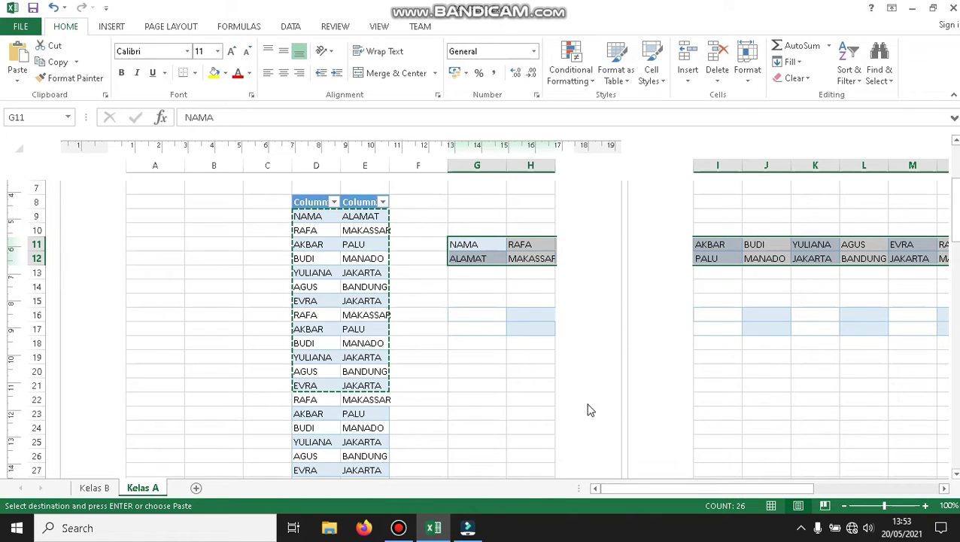
{"action": "left_click_drag", "start_coordinate": [955, 214], "coordinate": [955, 333]}
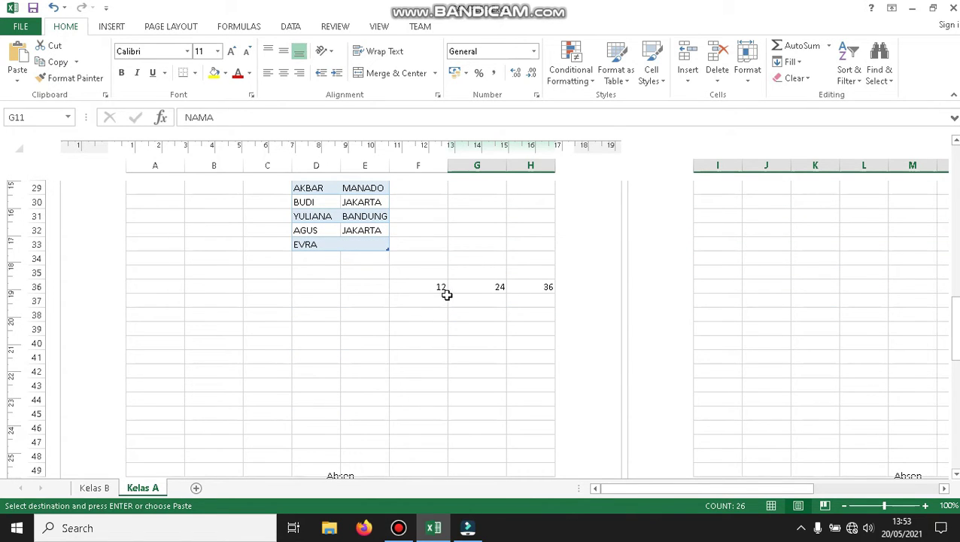
Inspect the values in F36 and G36 (24) and the SUM formula in H36.
{"action": "left_click", "coordinate": [430, 286]}
{"action": "left_click", "coordinate": [489, 292]}
{"action": "left_click", "coordinate": [422, 282]}
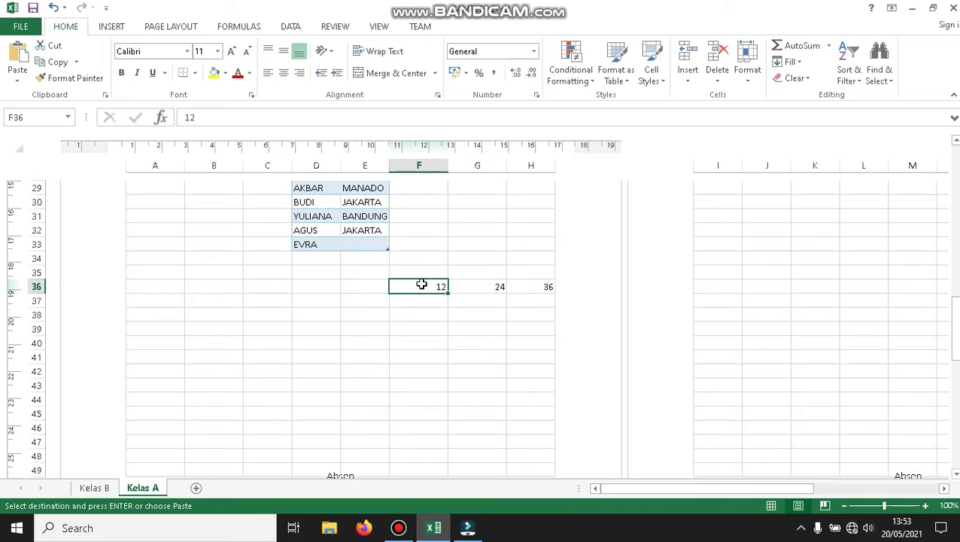
{"action": "left_click", "coordinate": [486, 293]}
{"action": "left_click", "coordinate": [536, 286]}
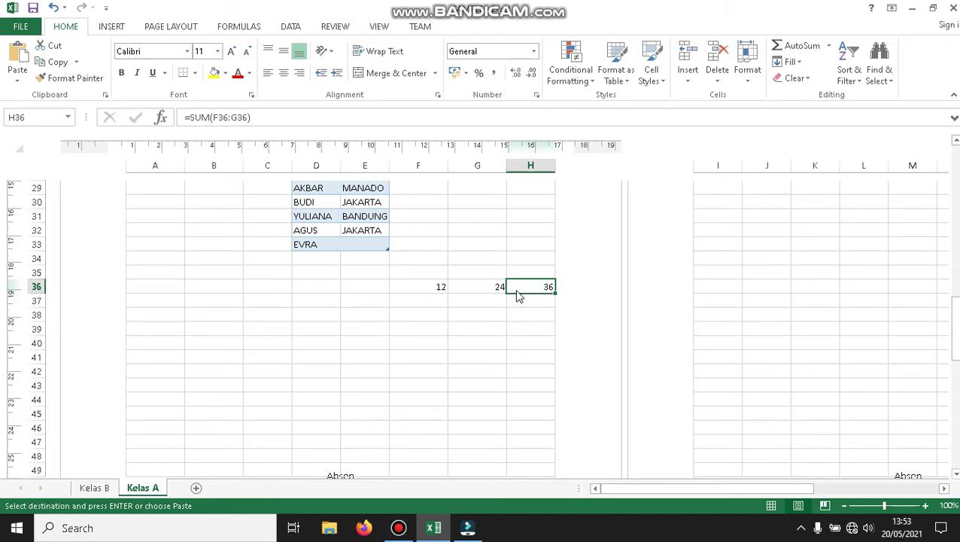
{"action": "right_click", "coordinate": [517, 294]}
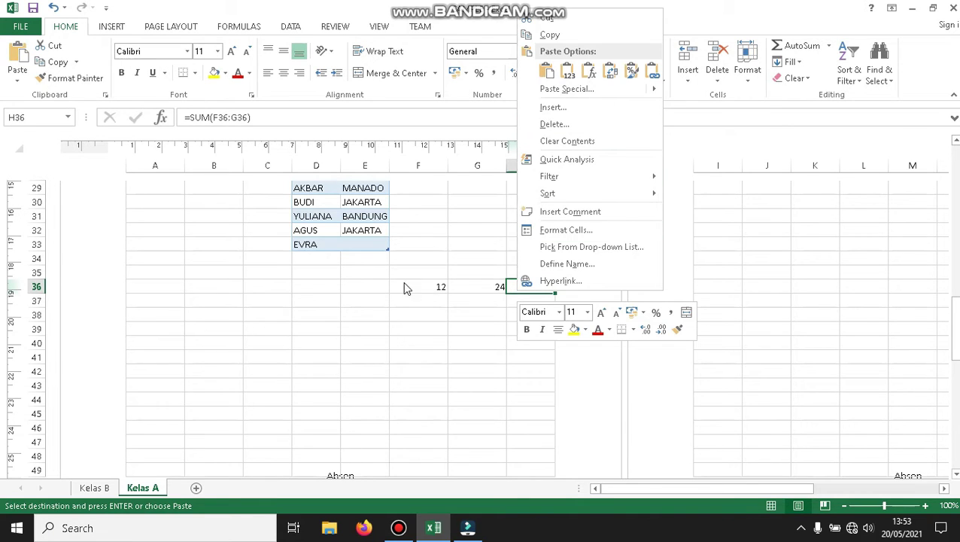
{"action": "key", "text": "Escape"}
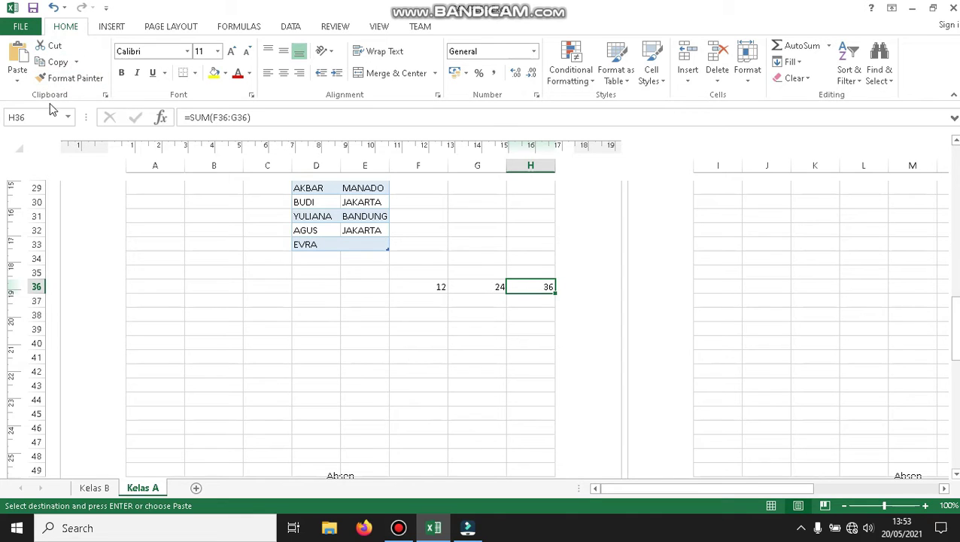
Paste H36's SUM result into F38 as the plain value 36.
{"action": "left_click", "coordinate": [58, 62]}
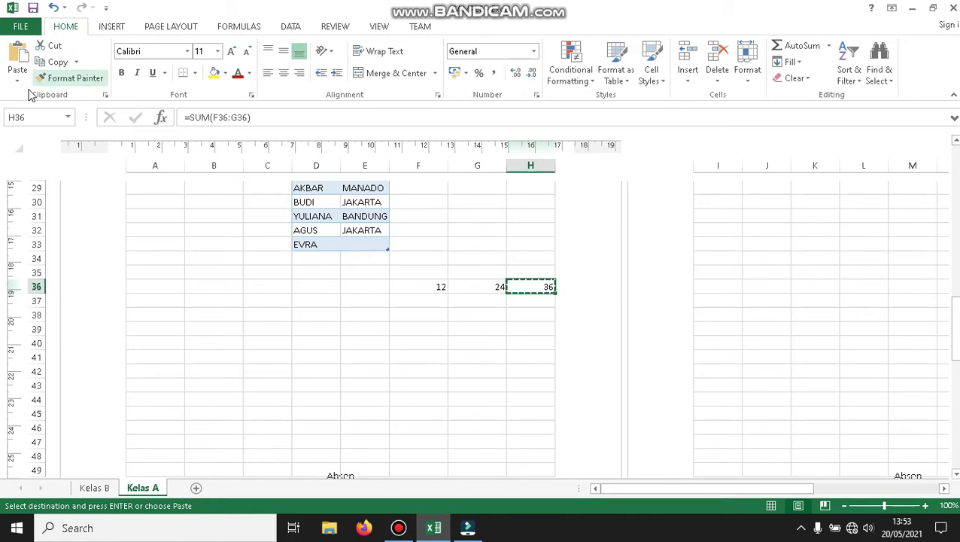
{"action": "left_click", "coordinate": [412, 315]}
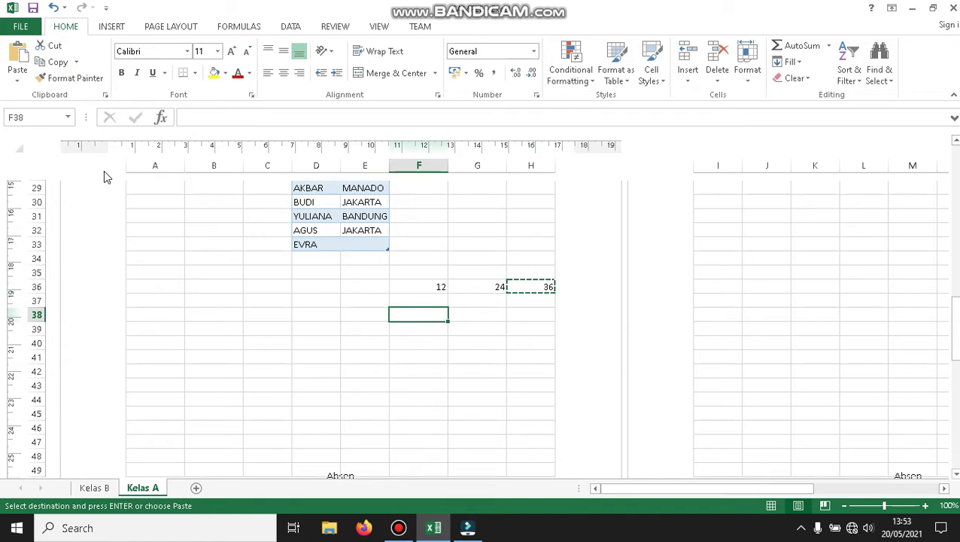
{"action": "left_click", "coordinate": [18, 75]}
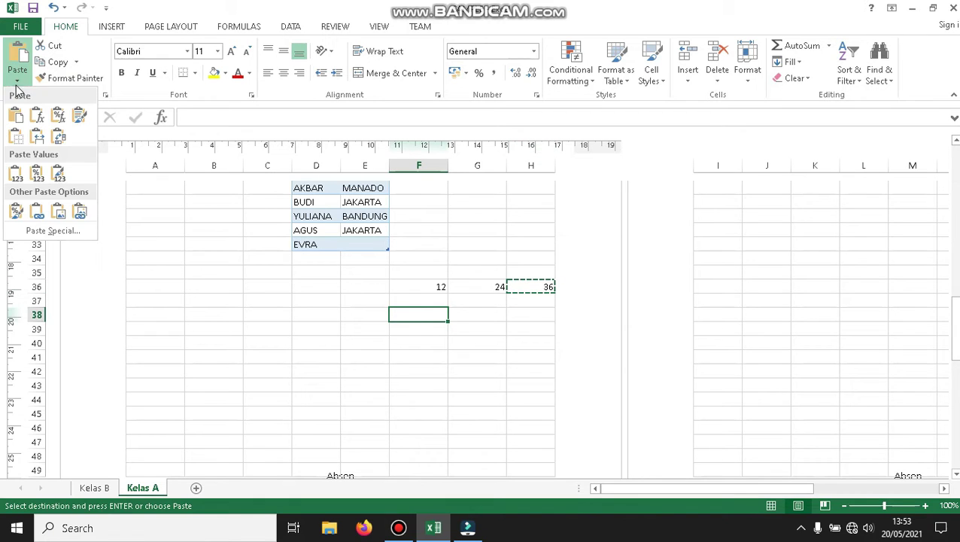
{"action": "left_click", "coordinate": [16, 173]}
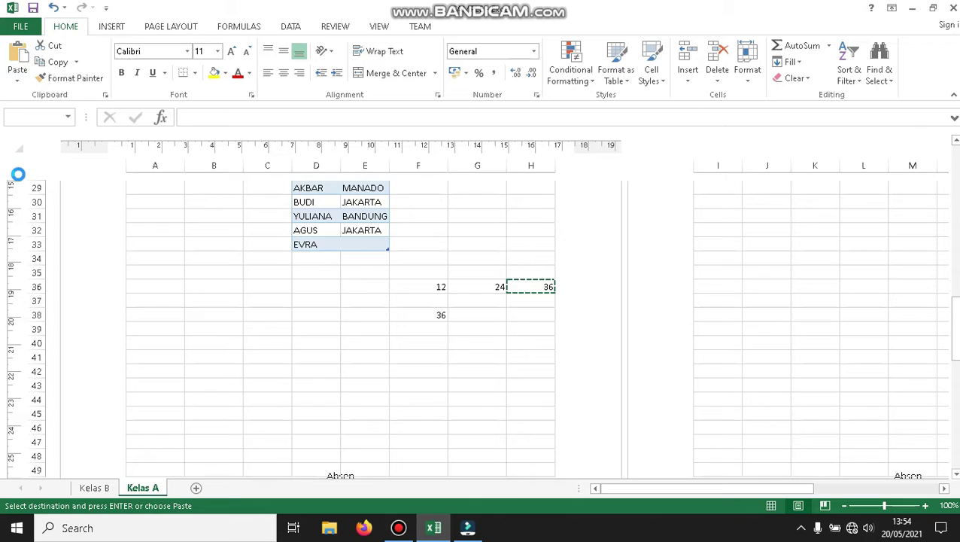
{"action": "left_click", "coordinate": [476, 316]}
Paste-special add F36's 12 onto G36's 24, making G36 36 and H36 48.
{"action": "left_click", "coordinate": [423, 319]}
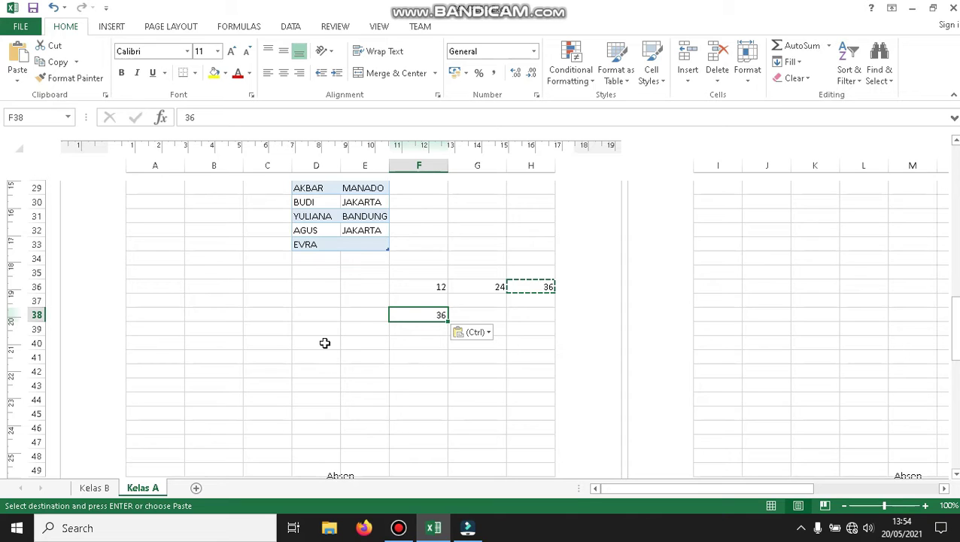
{"action": "left_click", "coordinate": [420, 289]}
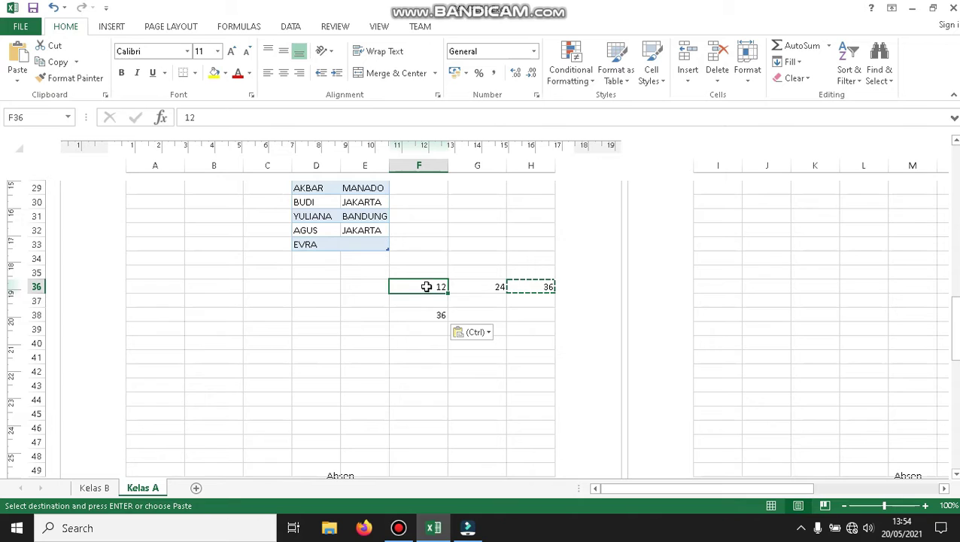
{"action": "left_click", "coordinate": [478, 291]}
{"action": "left_click", "coordinate": [434, 291]}
{"action": "left_click", "coordinate": [58, 64]}
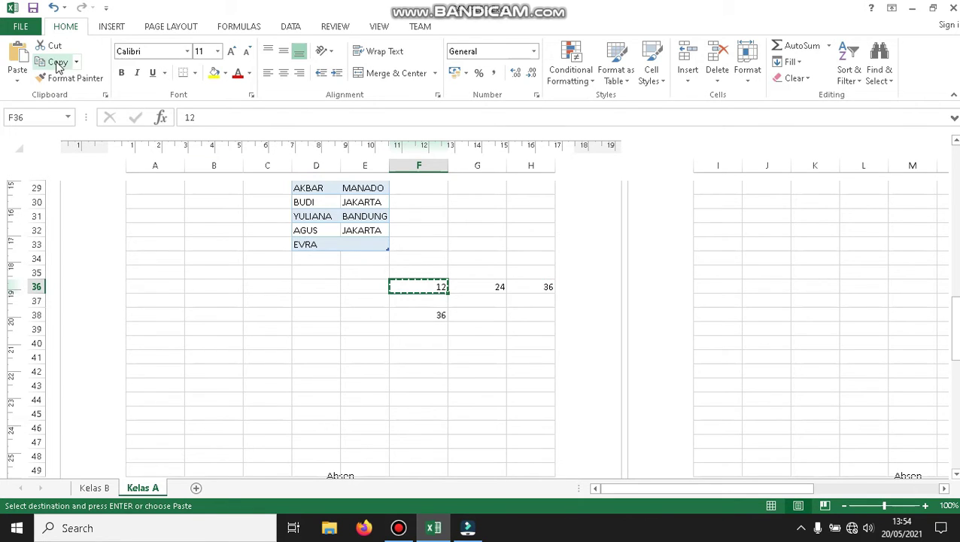
{"action": "left_click", "coordinate": [482, 288]}
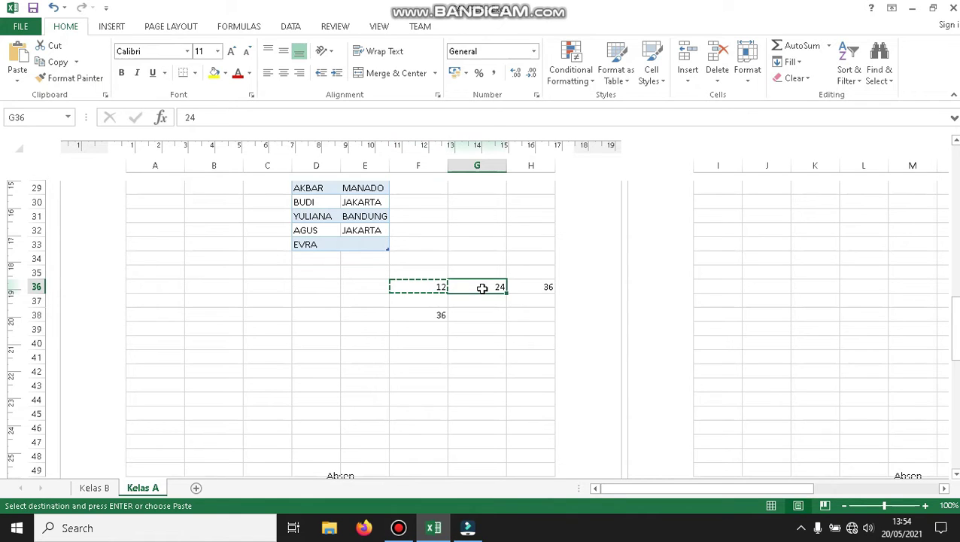
{"action": "left_click", "coordinate": [17, 80]}
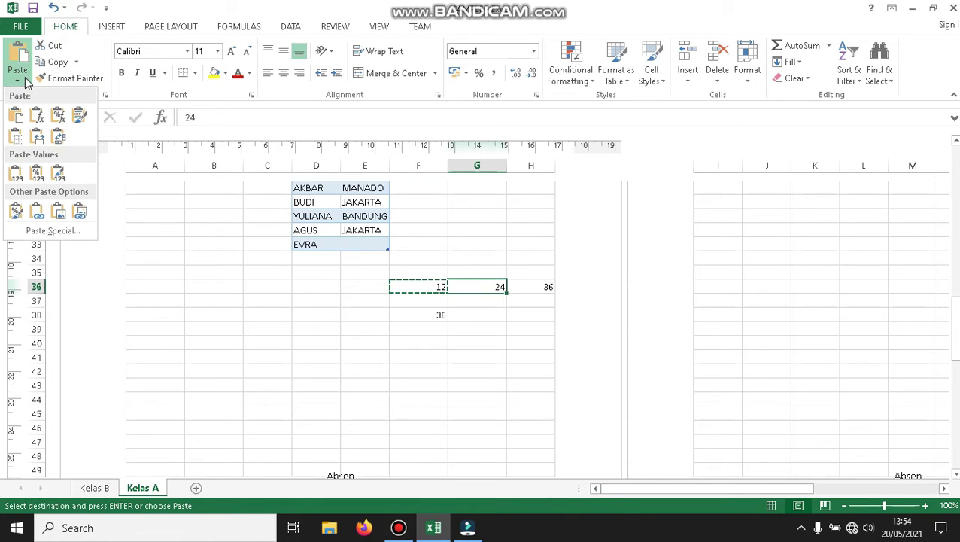
{"action": "left_click", "coordinate": [49, 231]}
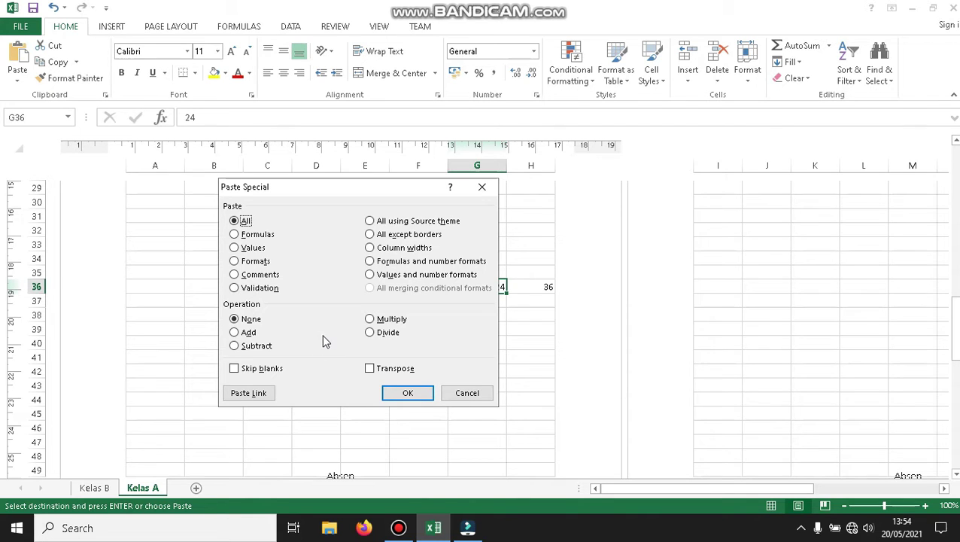
{"action": "left_click", "coordinate": [234, 332]}
{"action": "left_click", "coordinate": [407, 392]}
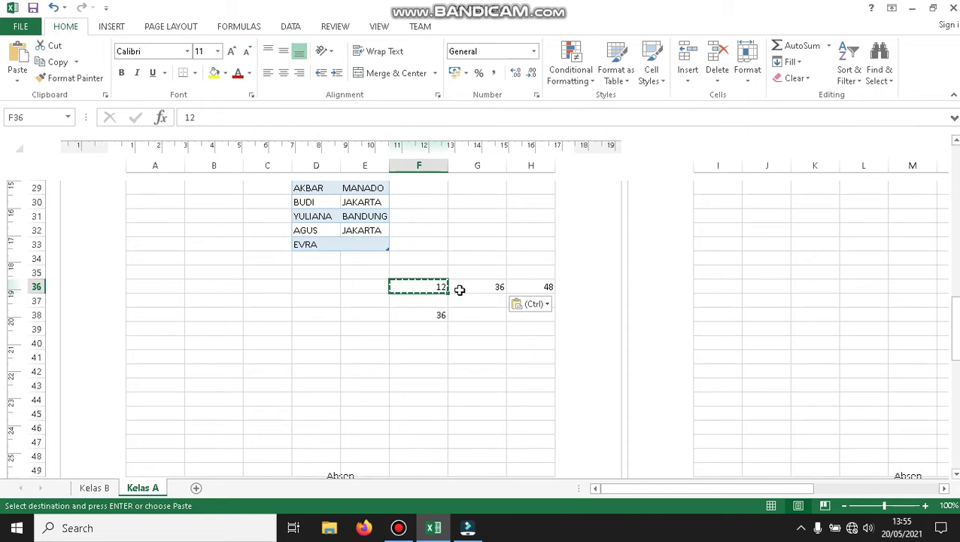
Enter 12 in cell G38.
{"action": "left_click", "coordinate": [442, 315]}
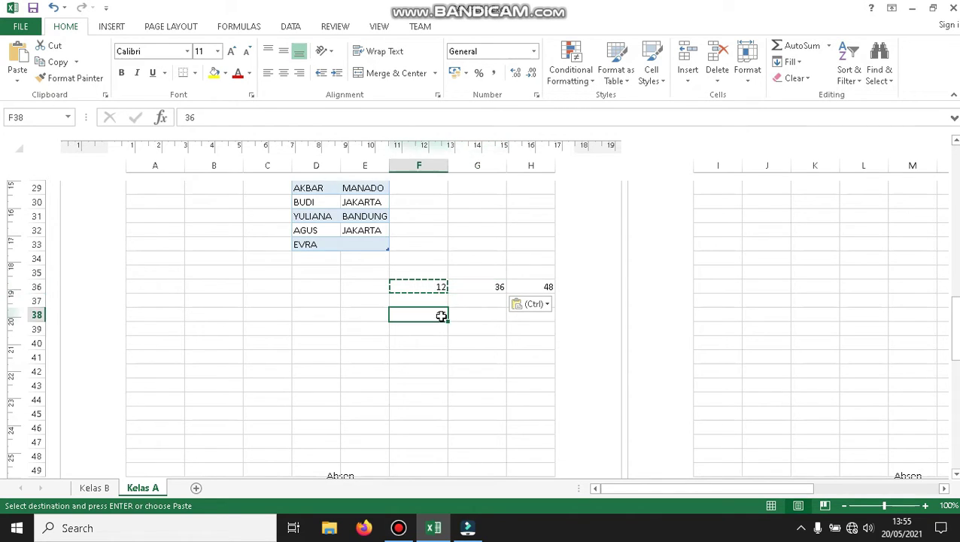
{"action": "left_click", "coordinate": [473, 317]}
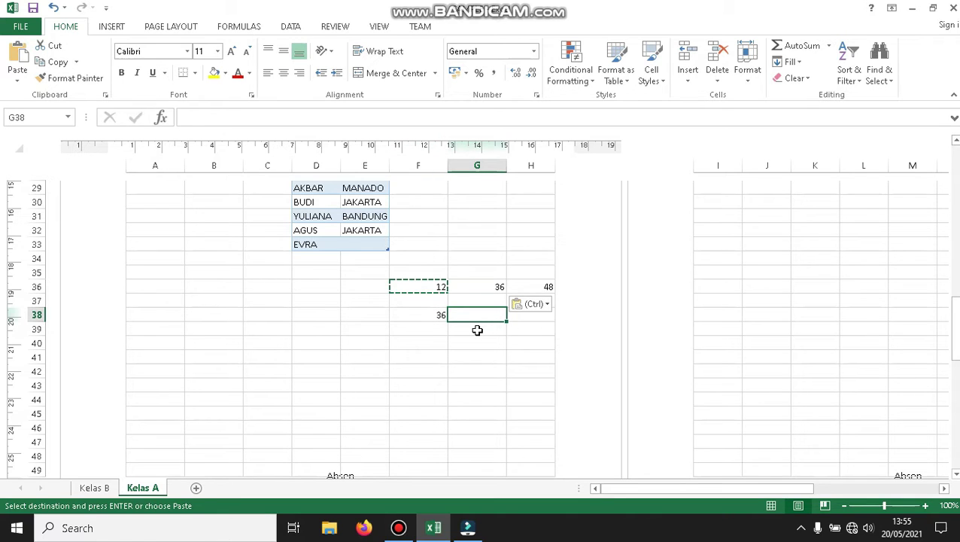
{"action": "type", "text": "12"}
{"action": "left_click", "coordinate": [439, 315]}
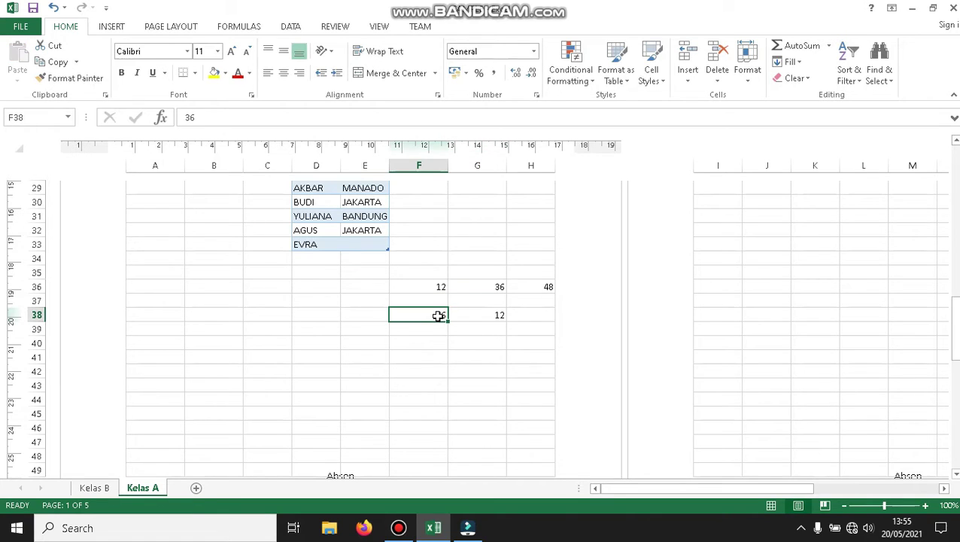
Paste-special add F38's 36 into G38 so it becomes 48.
{"action": "left_click", "coordinate": [63, 63]}
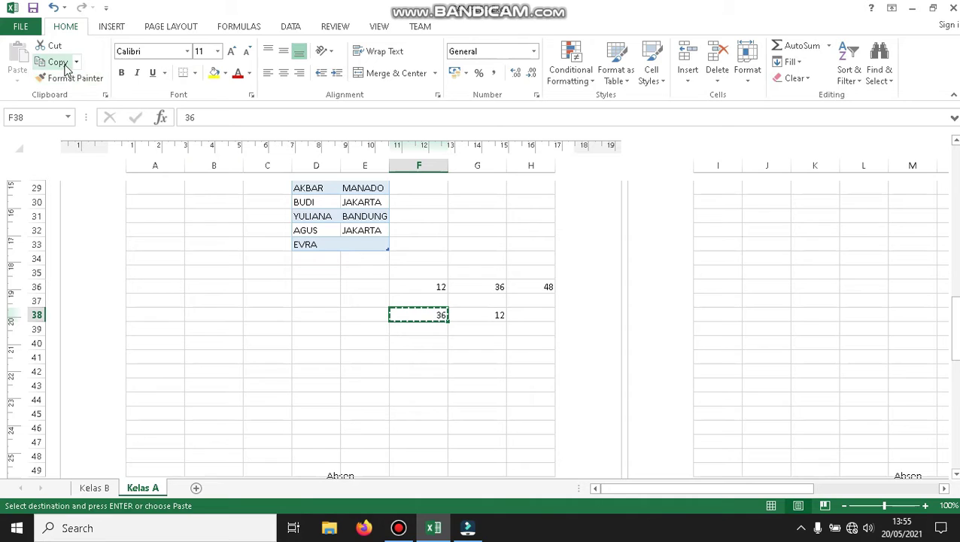
{"action": "left_click", "coordinate": [469, 317]}
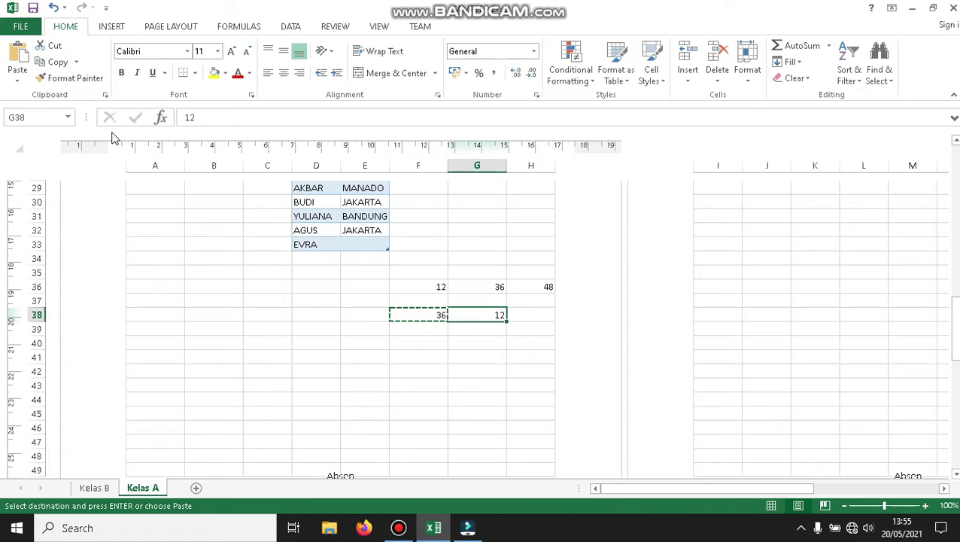
{"action": "left_click", "coordinate": [18, 79]}
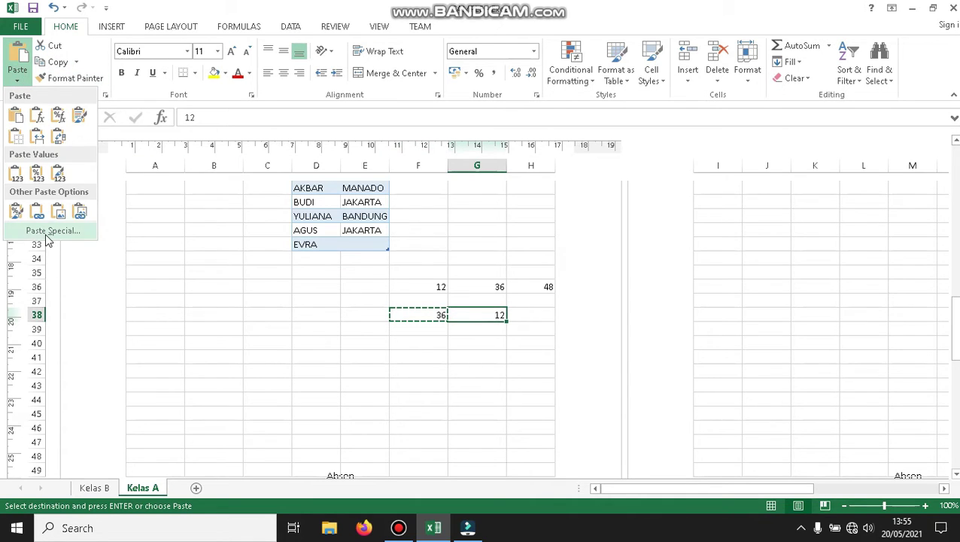
{"action": "left_click", "coordinate": [47, 237]}
{"action": "left_click", "coordinate": [241, 335]}
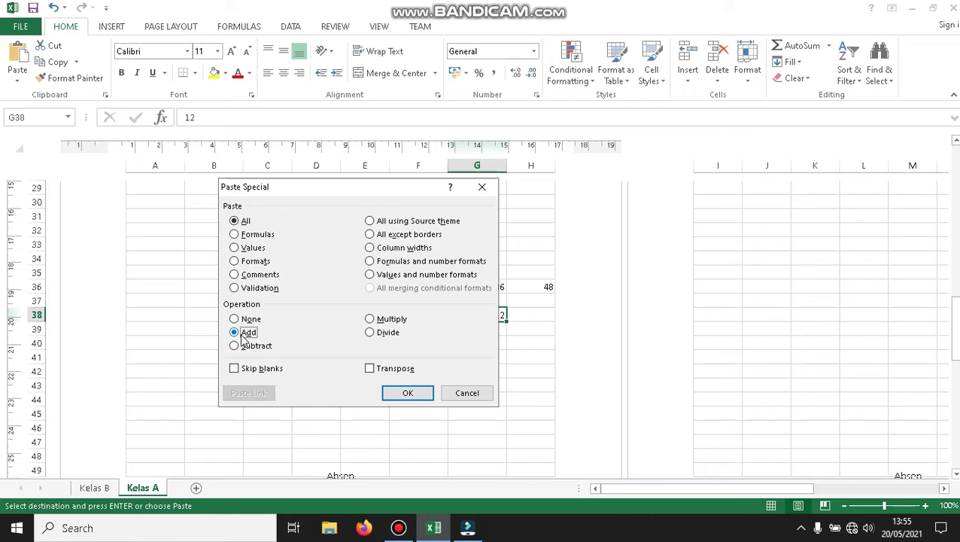
{"action": "left_click", "coordinate": [428, 392]}
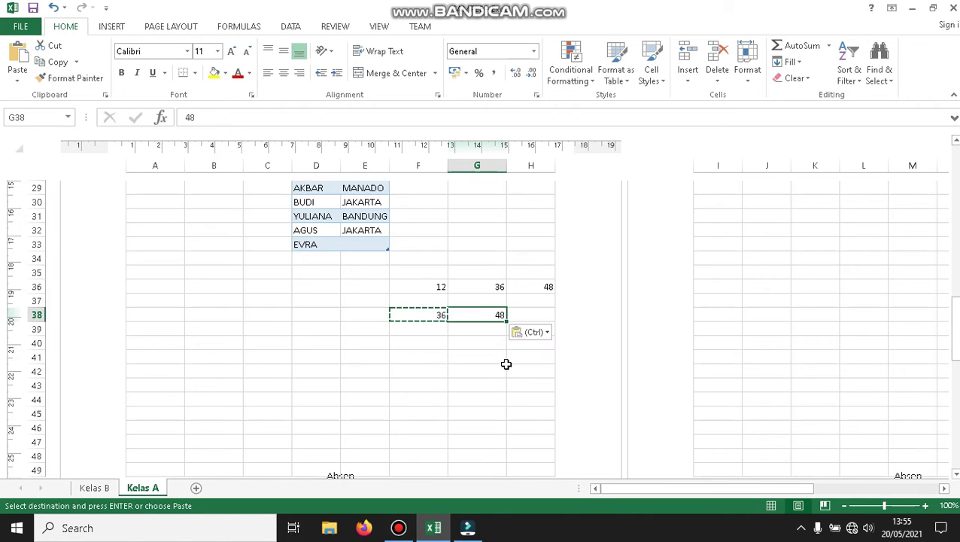
Compare the source 36 in F38 with the 48 result in G38.
{"action": "left_click", "coordinate": [422, 315]}
{"action": "left_click", "coordinate": [484, 315]}
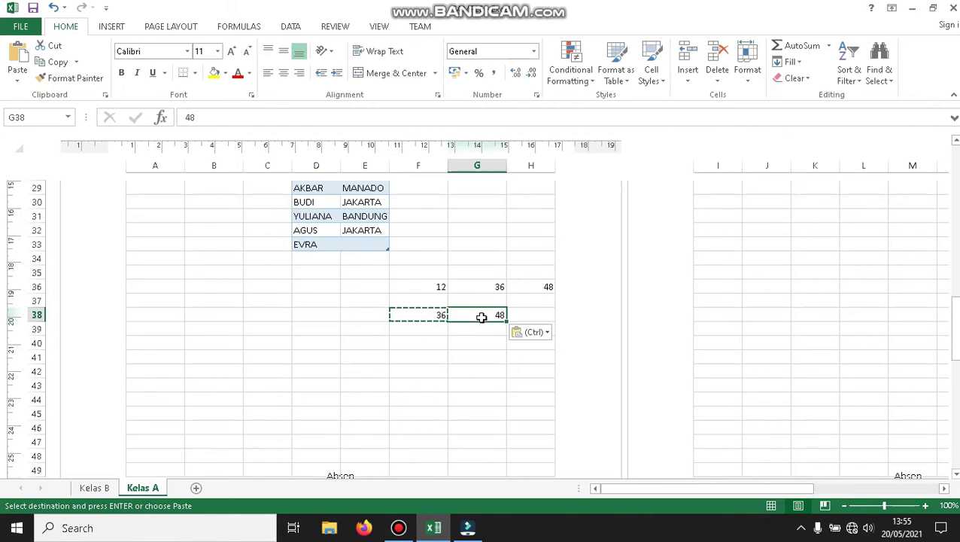
{"action": "left_click", "coordinate": [414, 320]}
{"action": "left_click", "coordinate": [475, 317]}
{"action": "left_click", "coordinate": [428, 315]}
{"action": "left_click", "coordinate": [482, 316]}
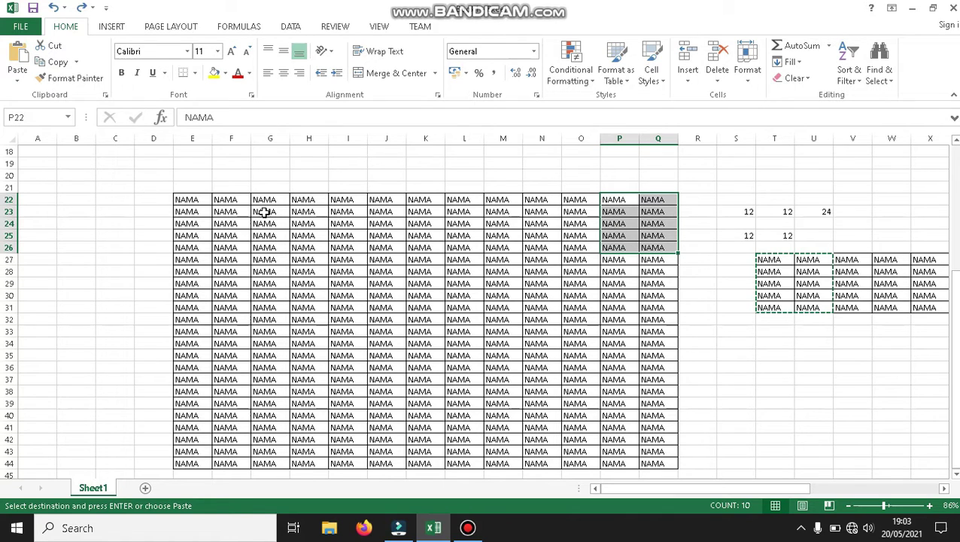
Paste the copied NAMA cells into P22:Q26, then select L19:L21.
{"action": "key", "text": "ctrl+v"}
{"action": "left_click", "coordinate": [555, 200]}
{"action": "mouse_move", "coordinate": [467, 185]}
{"action": "left_mouse_down"}
{"action": "mouse_move", "coordinate": [524, 185]}
{"action": "mouse_move", "coordinate": [486, 187]}
{"action": "mouse_move", "coordinate": [463, 162]}
{"action": "mouse_move", "coordinate": [464, 189]}
{"action": "left_mouse_up"}
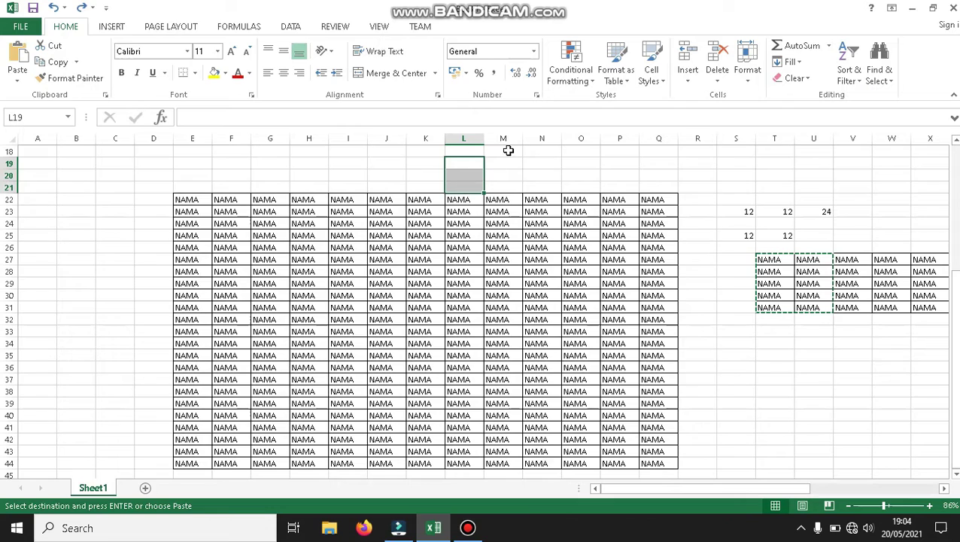
{"action": "left_click_drag", "start_coordinate": [957, 296], "coordinate": [956, 259]}
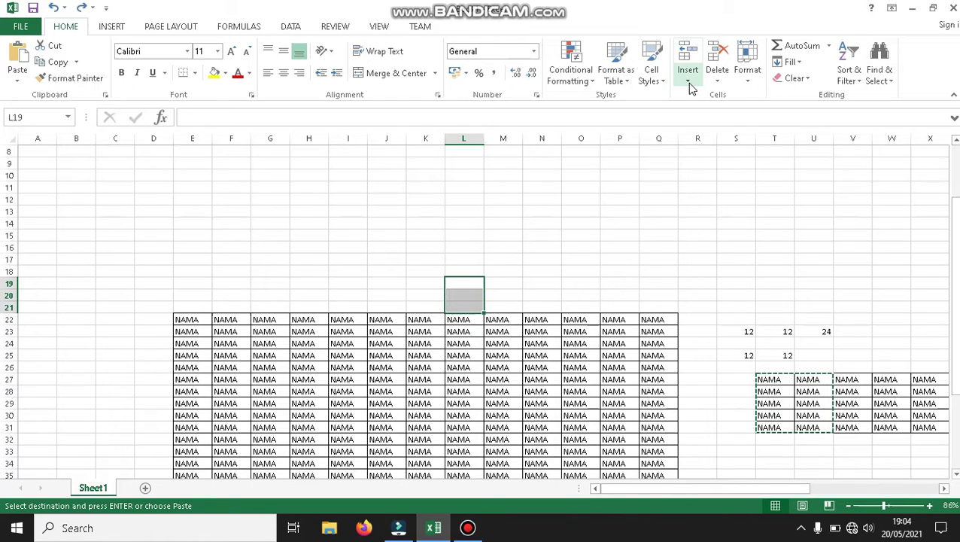
Insert three blank sheet rows above the NAMA table, then select L24:N24.
{"action": "left_click", "coordinate": [689, 81]}
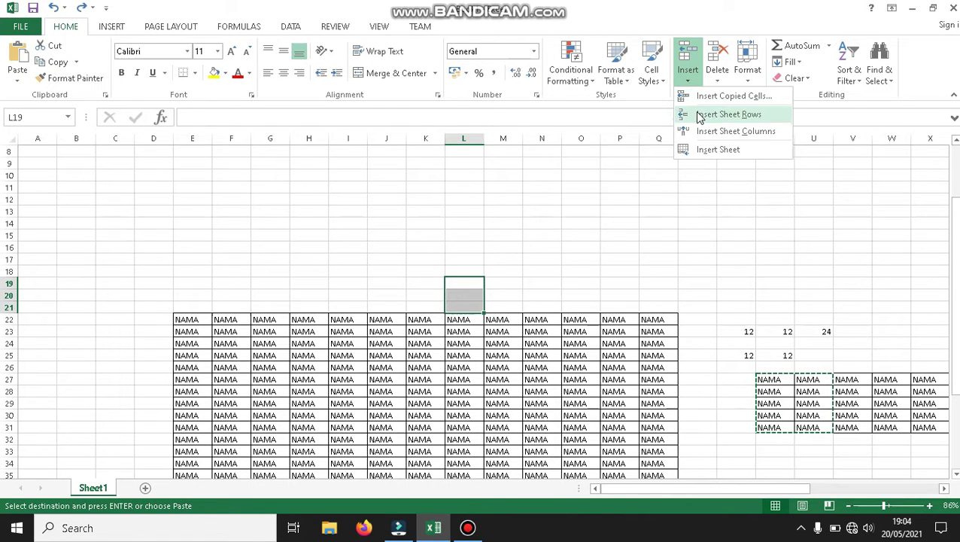
{"action": "left_click", "coordinate": [699, 114]}
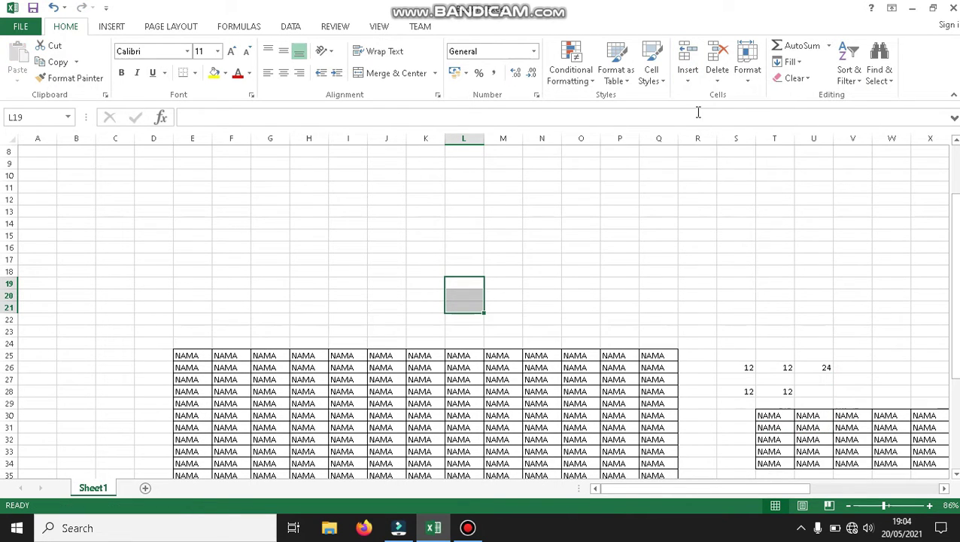
{"action": "left_click", "coordinate": [467, 342]}
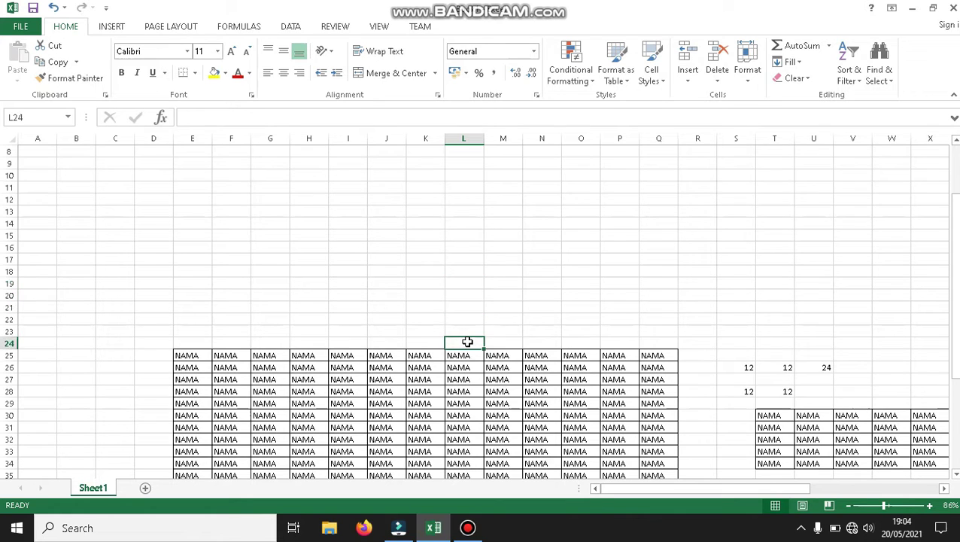
{"action": "left_click_drag", "start_coordinate": [473, 342], "coordinate": [536, 340]}
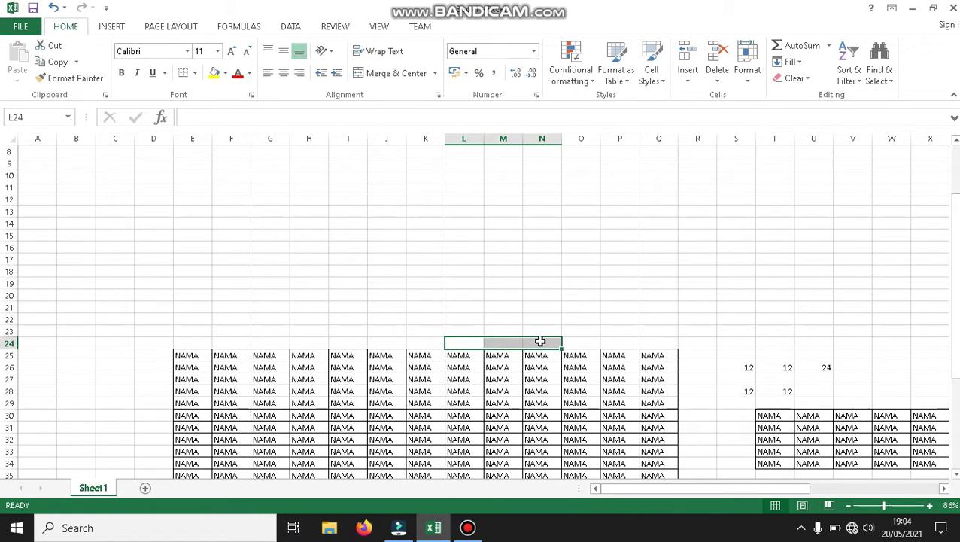
Insert three blank sheet columns at L–N through the NAMA grid.
{"action": "left_click", "coordinate": [693, 78]}
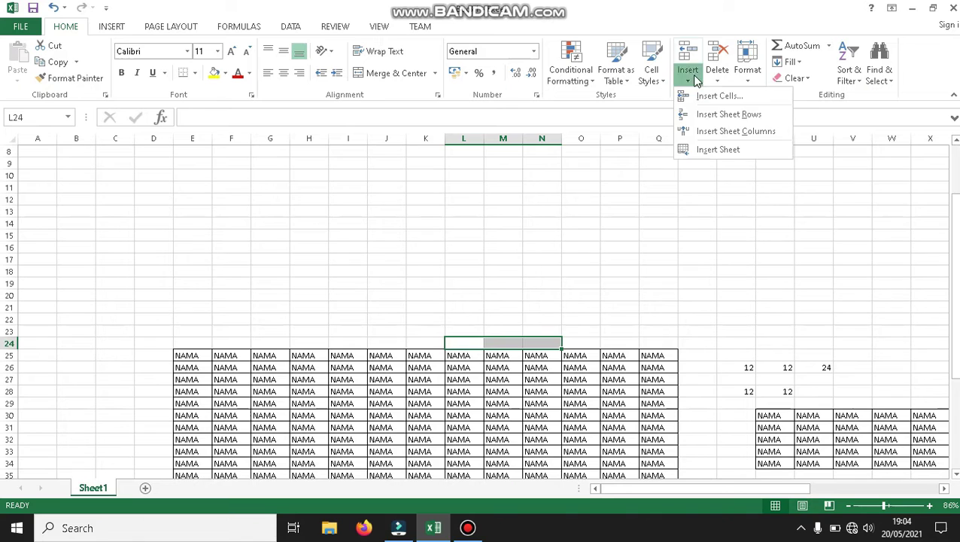
{"action": "left_click", "coordinate": [733, 132]}
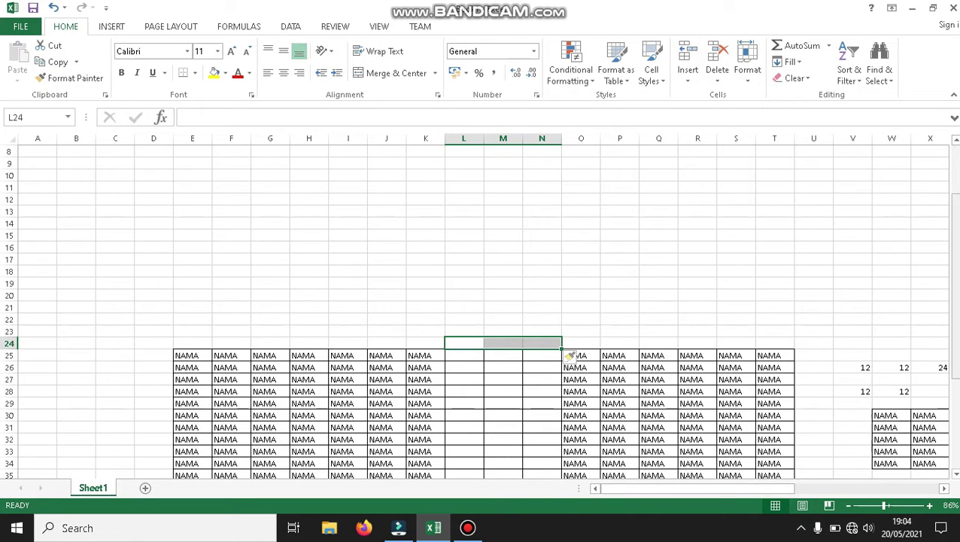
{"action": "mouse_move", "coordinate": [954, 226]}
{"action": "left_mouse_down"}
{"action": "mouse_move", "coordinate": [954, 240]}
{"action": "mouse_move", "coordinate": [953, 222]}
{"action": "left_mouse_up"}
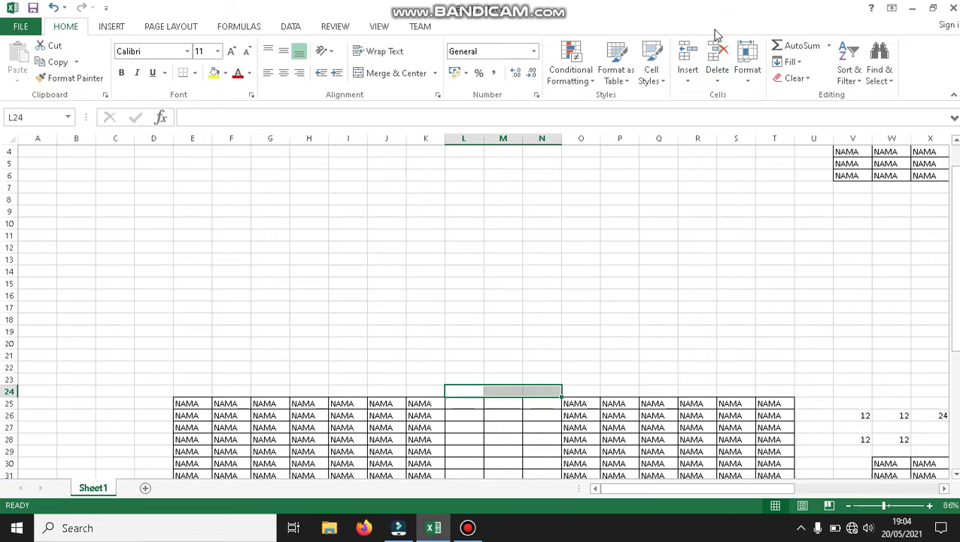
Delete the blank sheet columns L to N.
{"action": "left_click", "coordinate": [690, 80]}
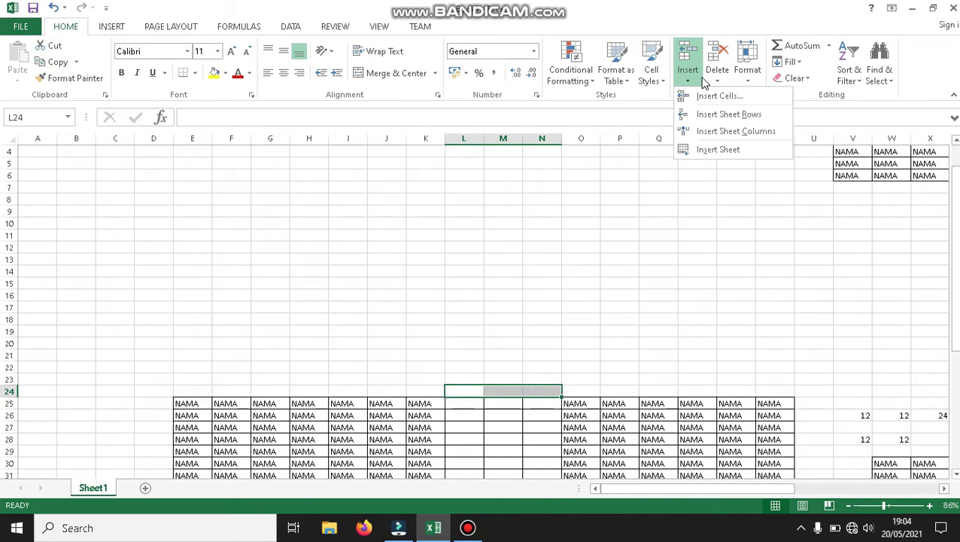
{"action": "left_click", "coordinate": [717, 80]}
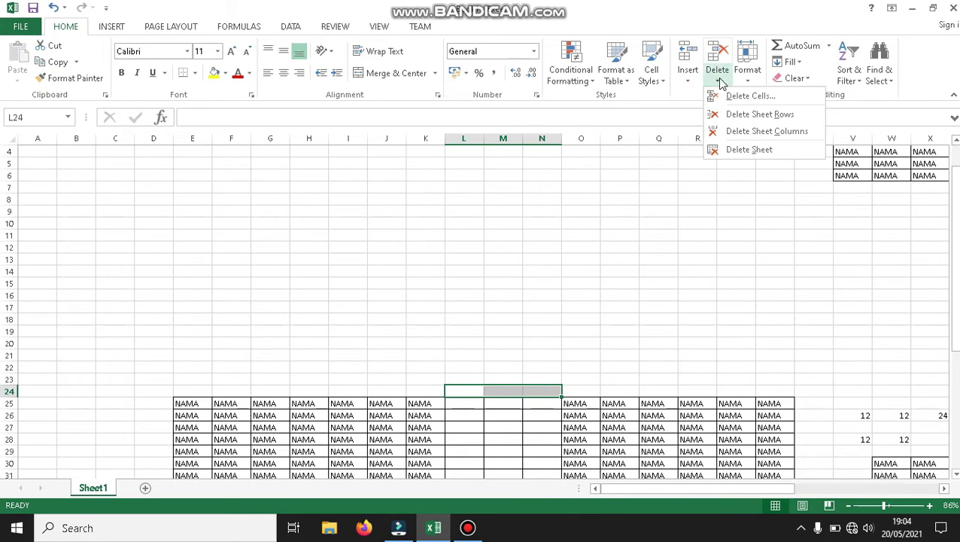
{"action": "left_click", "coordinate": [729, 132]}
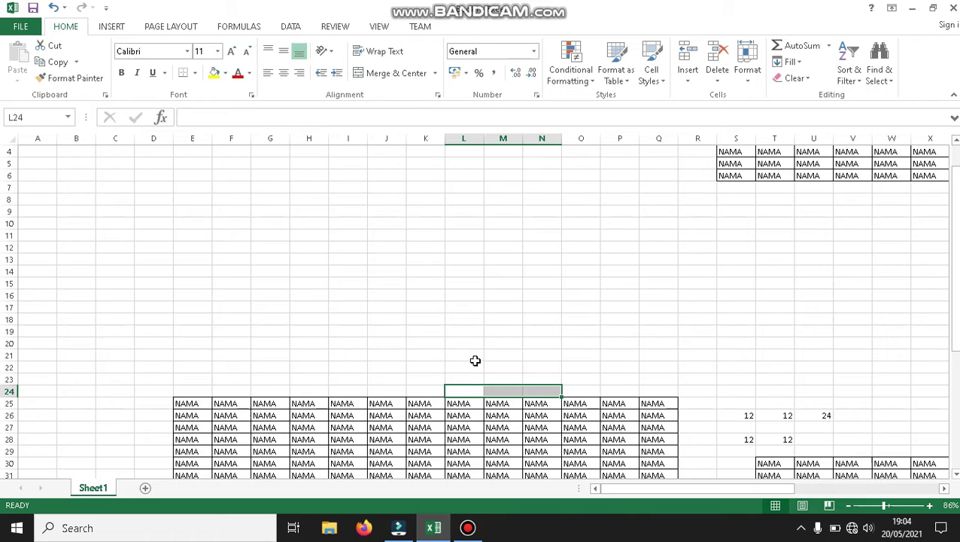
Delete sheet rows 21–24, then select the NAMA block T26:U30.
{"action": "left_click_drag", "start_coordinate": [461, 355], "coordinate": [461, 387]}
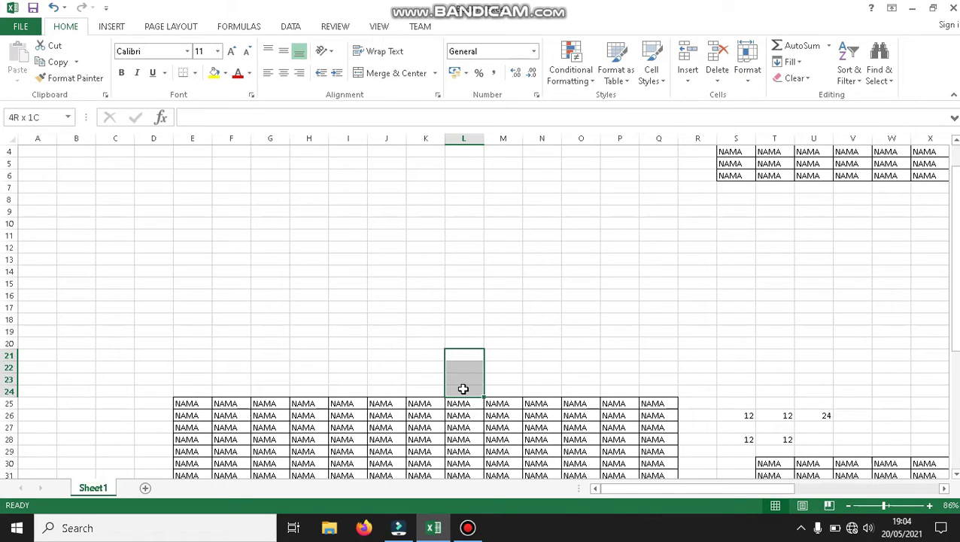
{"action": "left_click", "coordinate": [719, 83]}
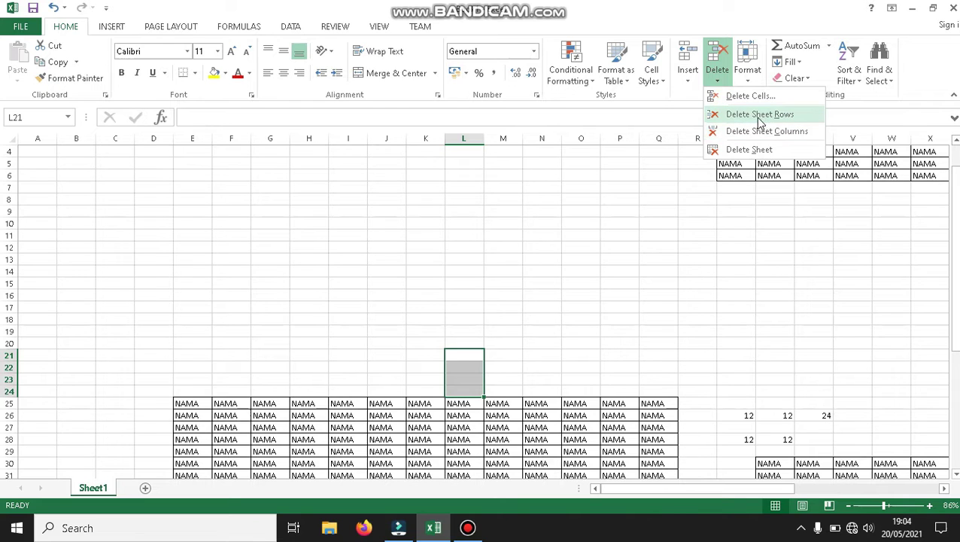
{"action": "left_click", "coordinate": [758, 115]}
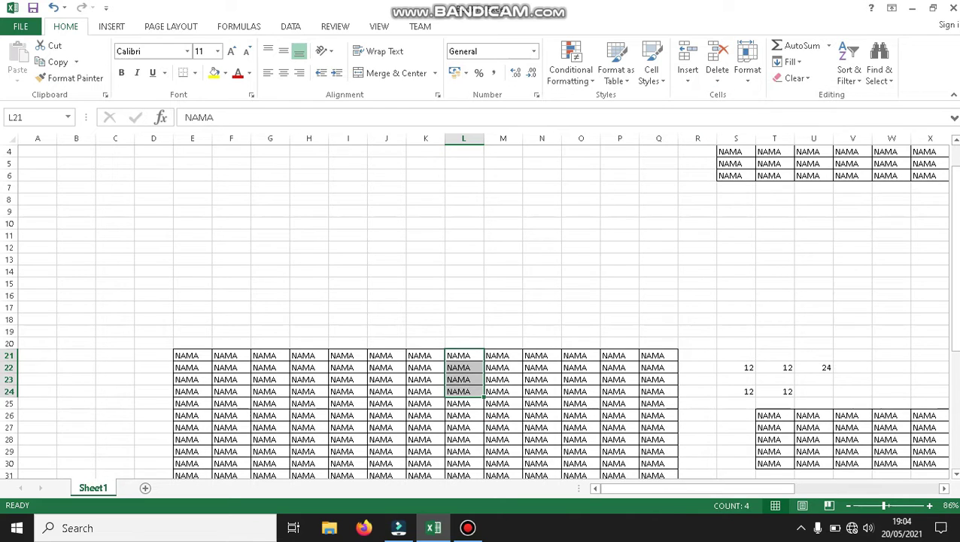
{"action": "left_click_drag", "start_coordinate": [955, 322], "coordinate": [955, 328]}
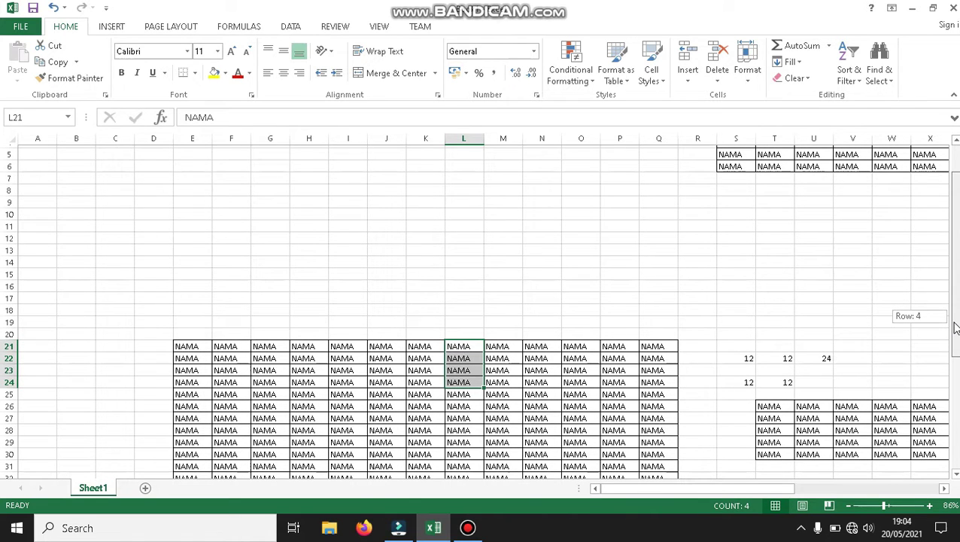
{"action": "left_click_drag", "start_coordinate": [956, 328], "coordinate": [956, 342]}
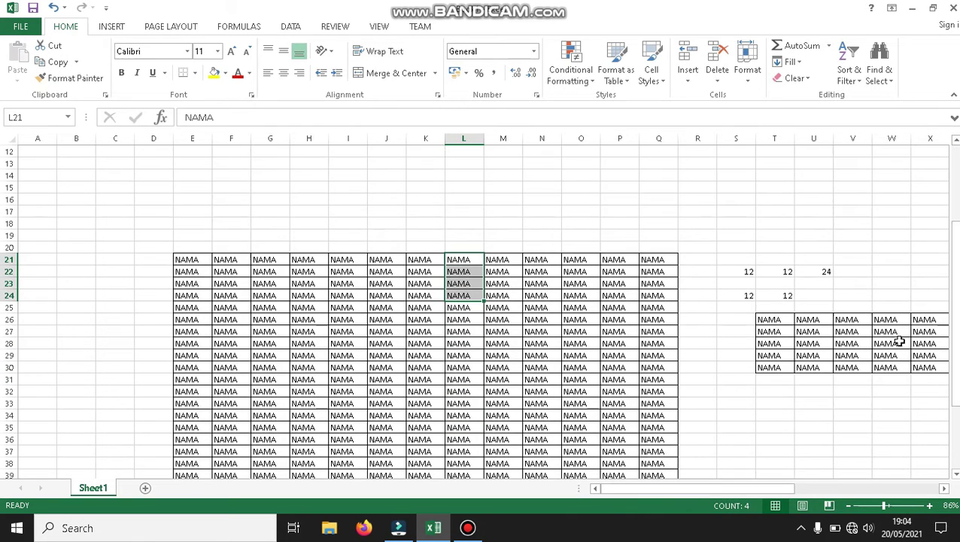
{"action": "left_click_drag", "start_coordinate": [765, 319], "coordinate": [816, 371]}
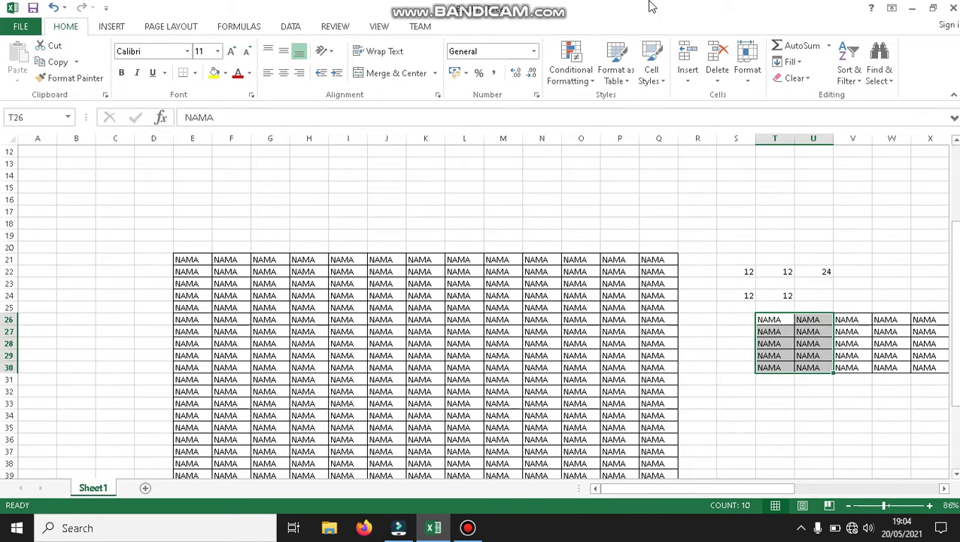
Insert the copied T26:U30 NAMA cells at P21:Q25, shifting cells right.
{"action": "left_click", "coordinate": [47, 71]}
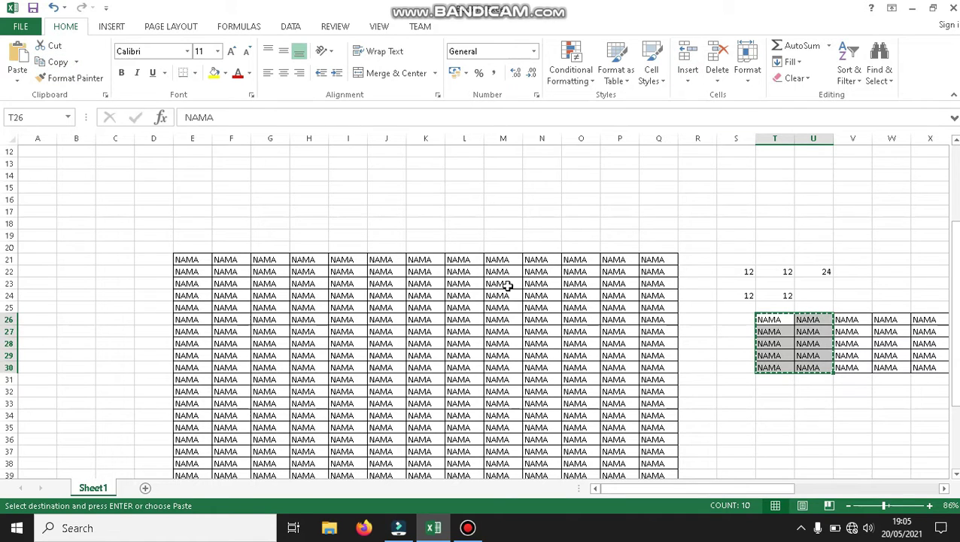
{"action": "left_click_drag", "start_coordinate": [608, 260], "coordinate": [655, 307]}
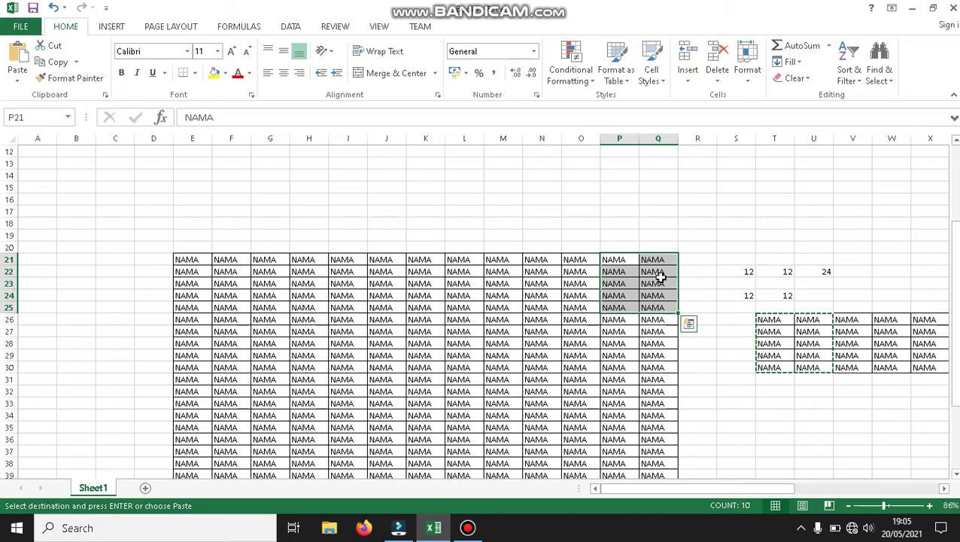
{"action": "left_click", "coordinate": [686, 78]}
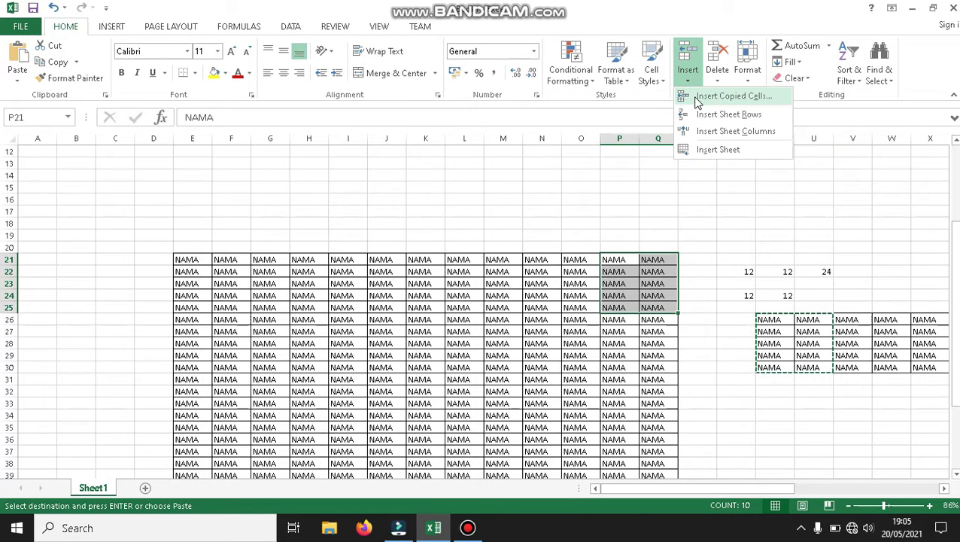
{"action": "left_click", "coordinate": [699, 97]}
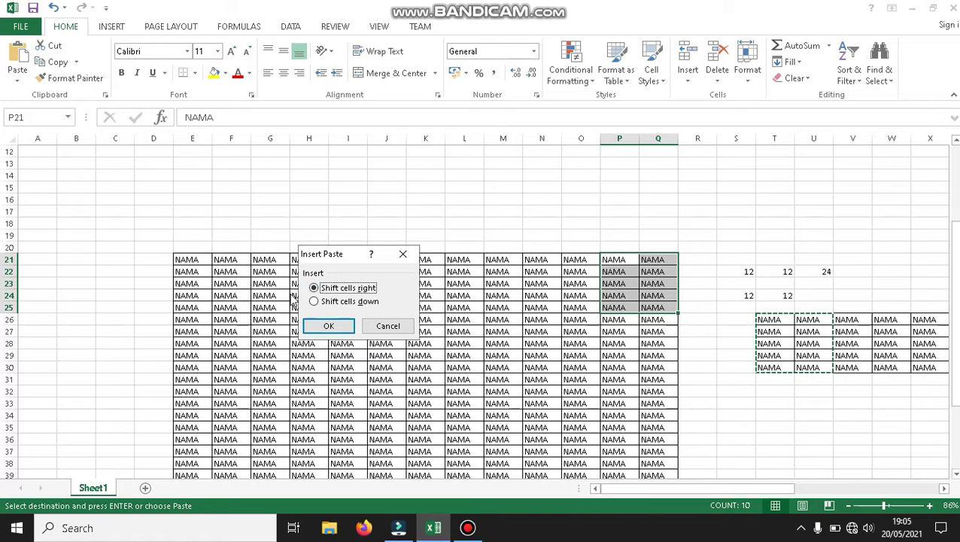
{"action": "left_click", "coordinate": [329, 326]}
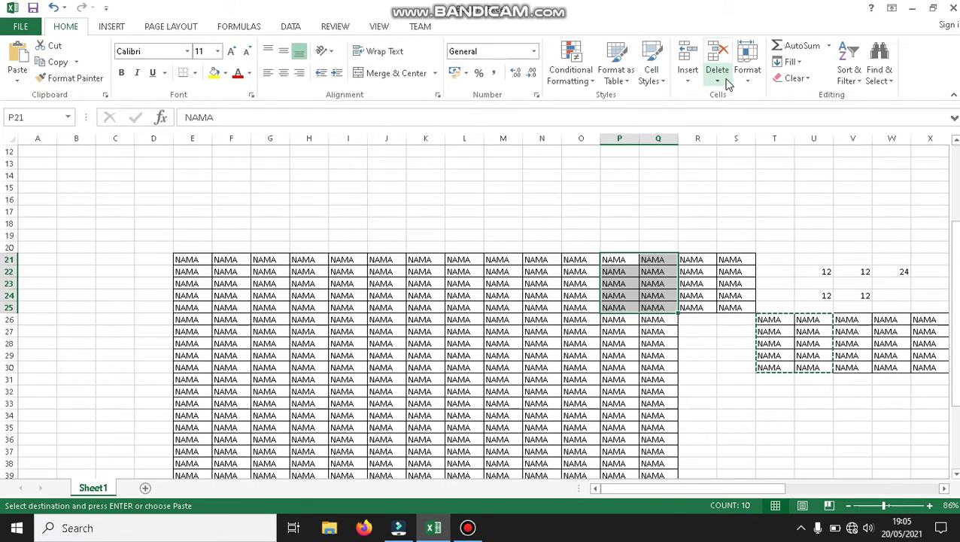
Copy the NAMA block T26:U30.
{"action": "left_click", "coordinate": [688, 75]}
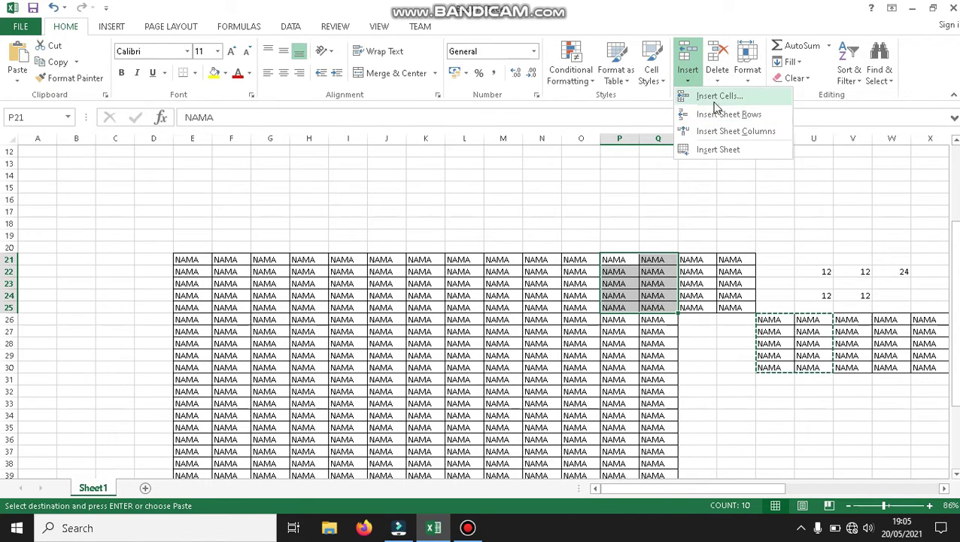
{"action": "left_click", "coordinate": [761, 318]}
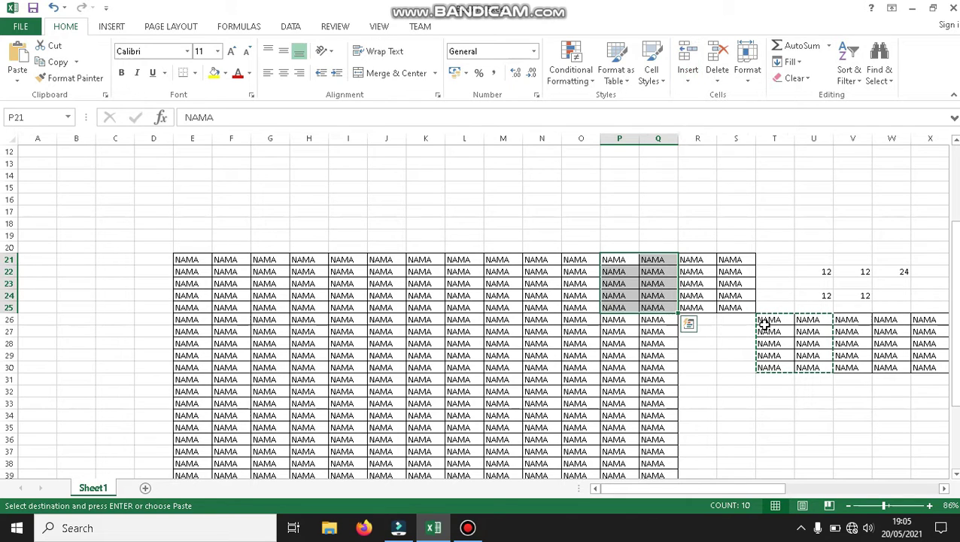
{"action": "left_click", "coordinate": [764, 322]}
{"action": "left_click_drag", "start_coordinate": [762, 325], "coordinate": [807, 352]}
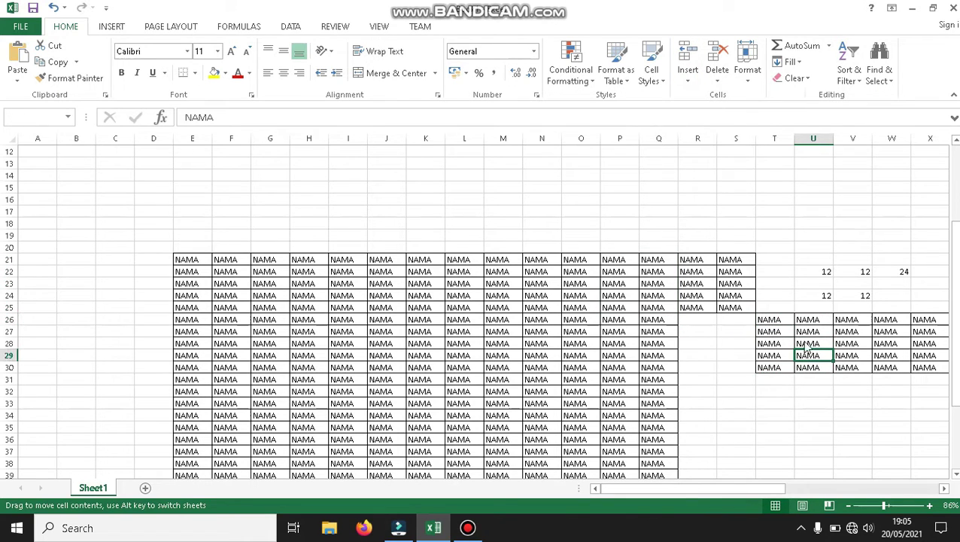
{"action": "left_click", "coordinate": [514, 299]}
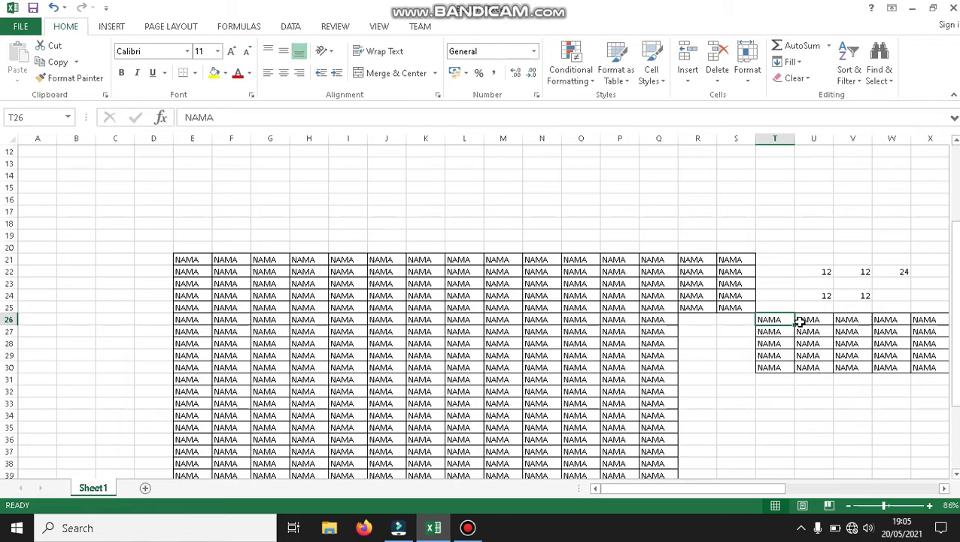
{"action": "left_click_drag", "start_coordinate": [784, 320], "coordinate": [821, 365]}
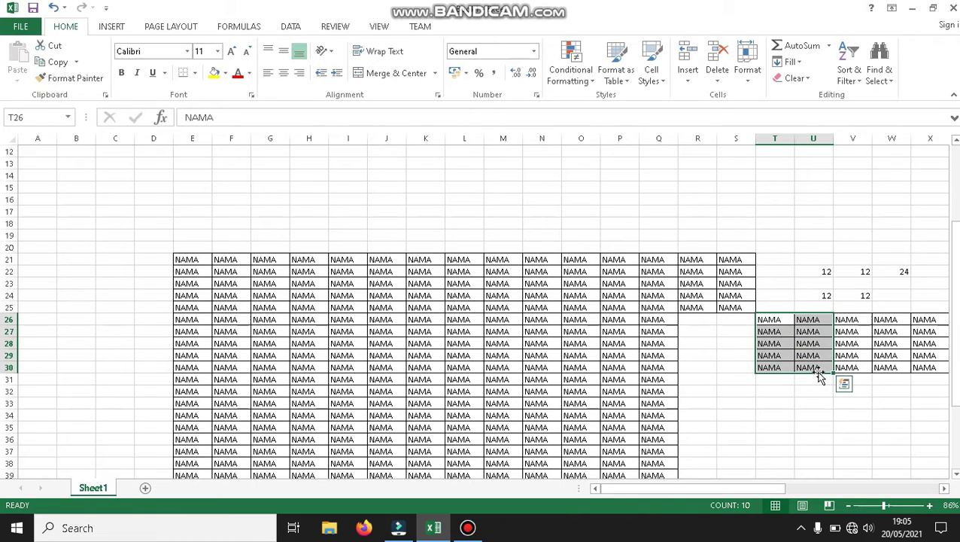
{"action": "left_click", "coordinate": [52, 62]}
Insert the copied cells at P21:Q25, shifting existing cells down.
{"action": "left_click", "coordinate": [679, 80]}
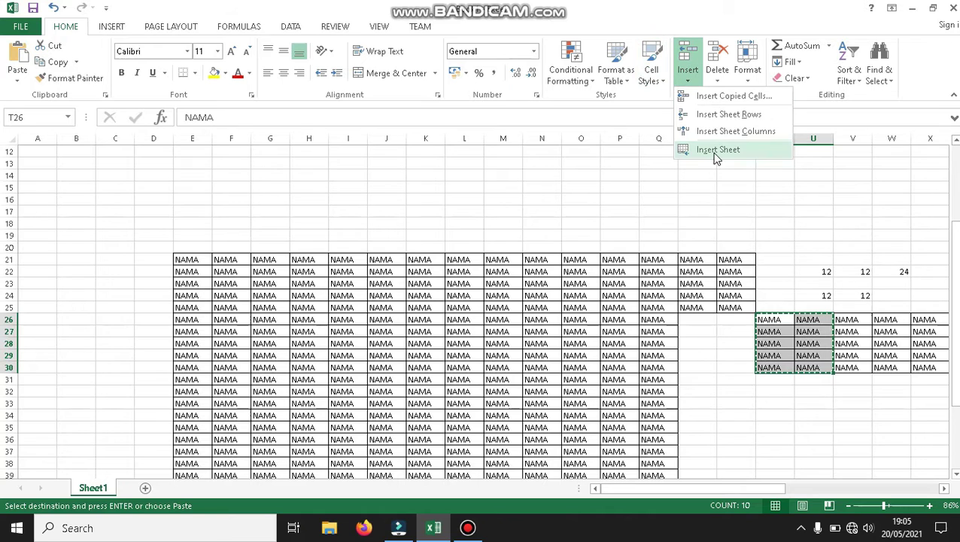
{"action": "left_click", "coordinate": [624, 272]}
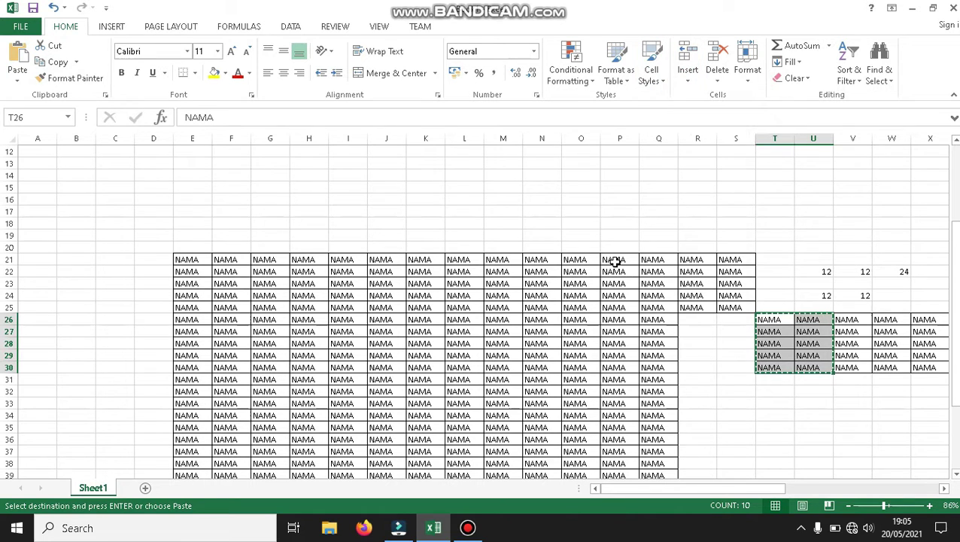
{"action": "left_click_drag", "start_coordinate": [611, 260], "coordinate": [653, 306]}
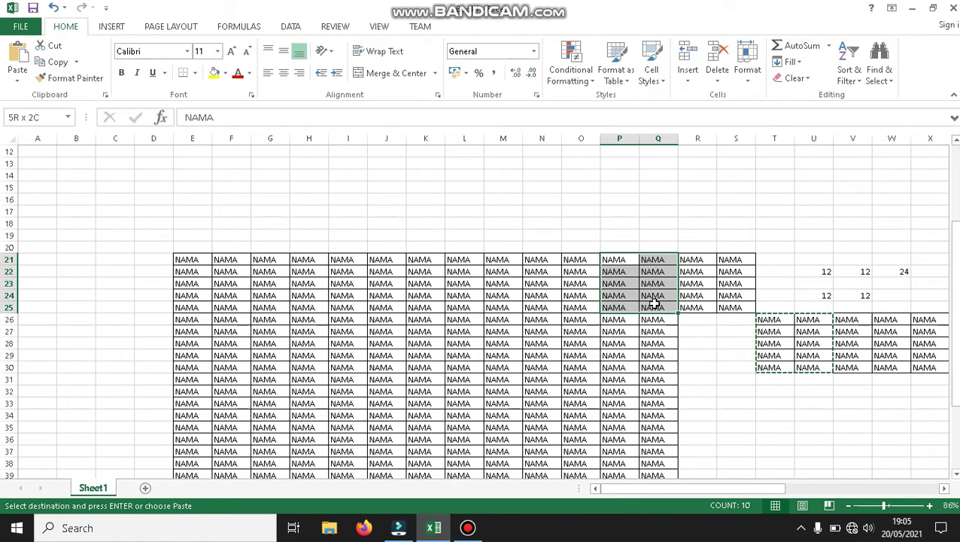
{"action": "left_click", "coordinate": [688, 78]}
{"action": "left_click", "coordinate": [728, 131]}
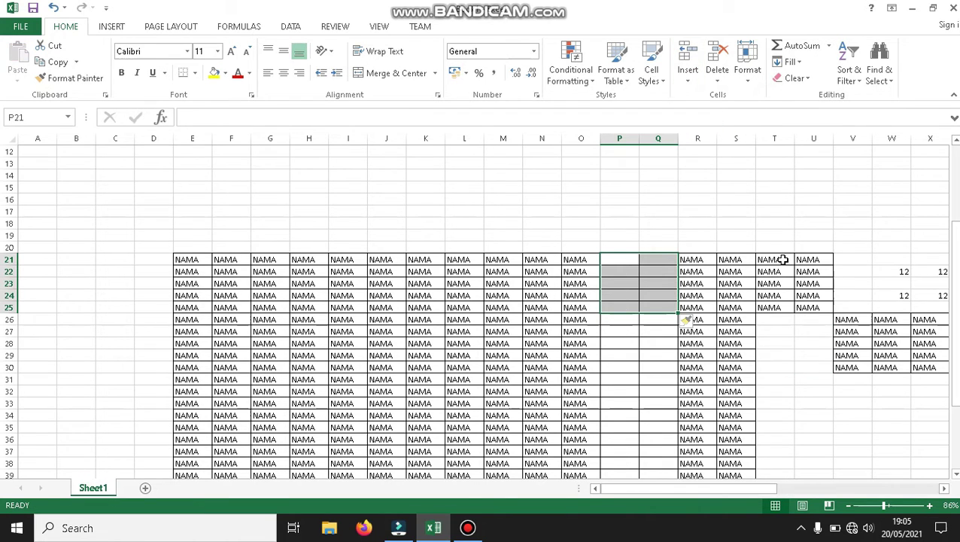
{"action": "key", "text": "ctrl+z"}
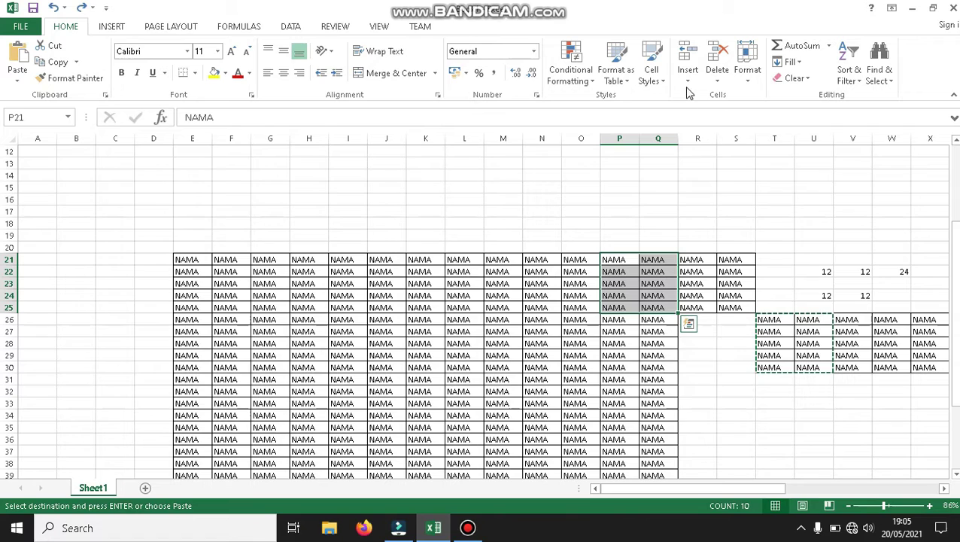
{"action": "left_click", "coordinate": [686, 87]}
{"action": "left_click", "coordinate": [692, 95]}
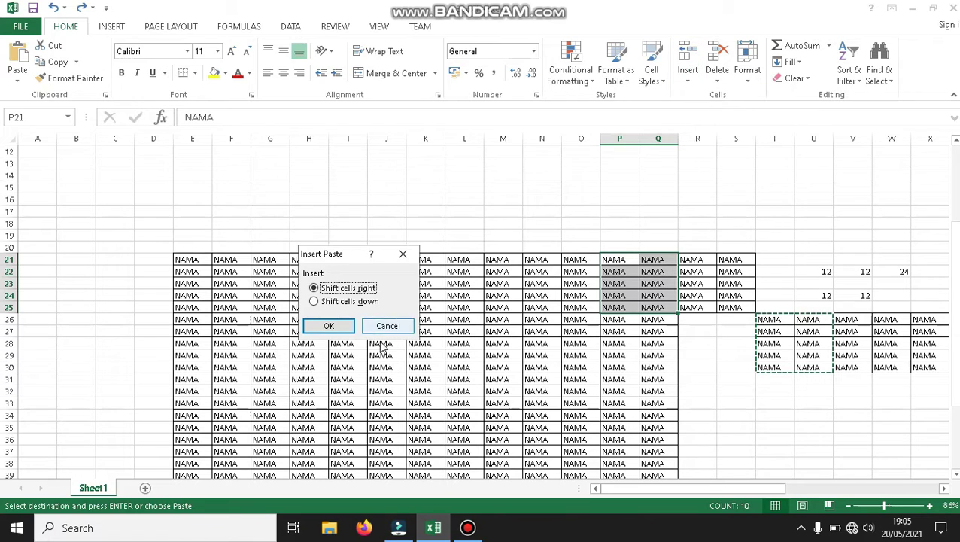
{"action": "left_click", "coordinate": [359, 304]}
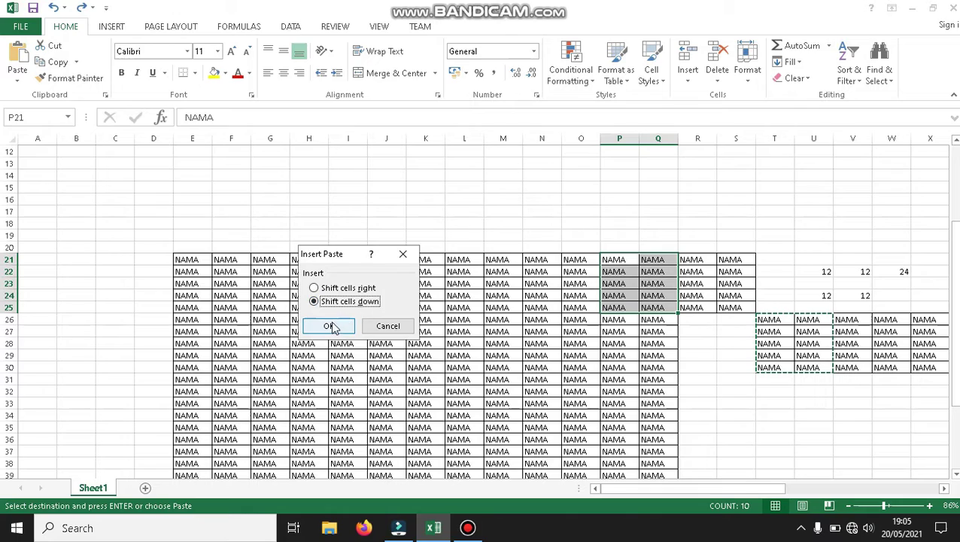
{"action": "left_click", "coordinate": [328, 326]}
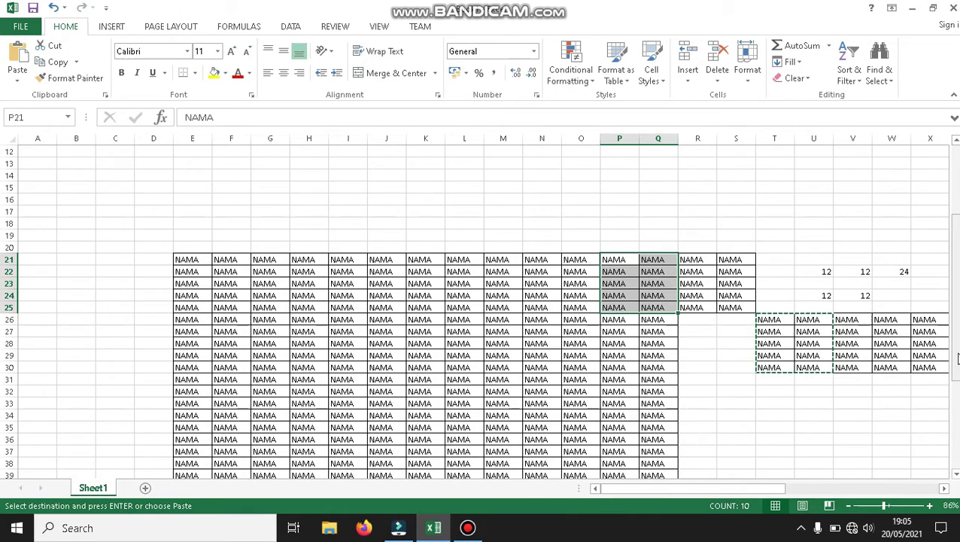
Undo the shifted-down paste of the copied cells.
{"action": "left_click_drag", "start_coordinate": [954, 356], "coordinate": [952, 410]}
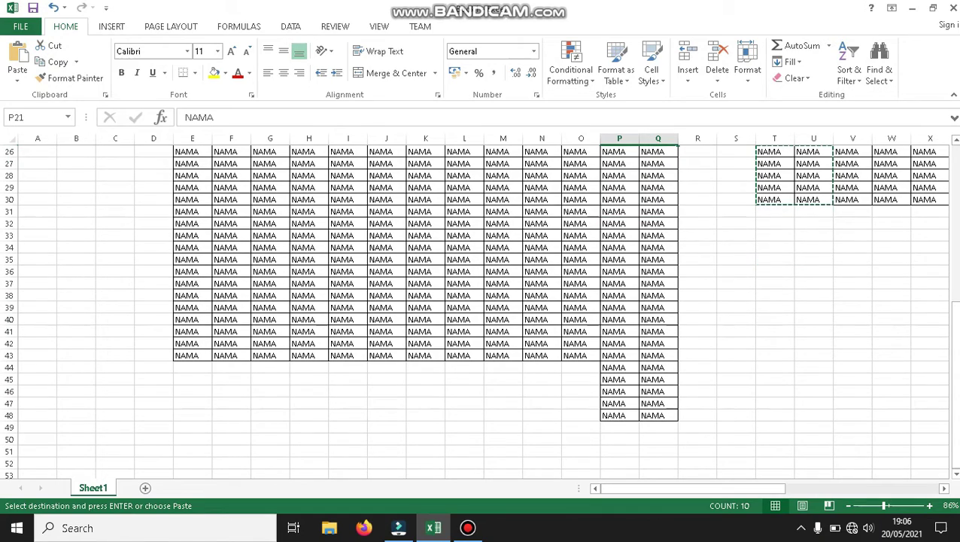
{"action": "left_click_drag", "start_coordinate": [955, 453], "coordinate": [954, 430]}
{"action": "scroll", "coordinate": [529, 354], "scroll_direction": "up", "scroll_amount": 5}
{"action": "key", "text": "ctrl+z"}
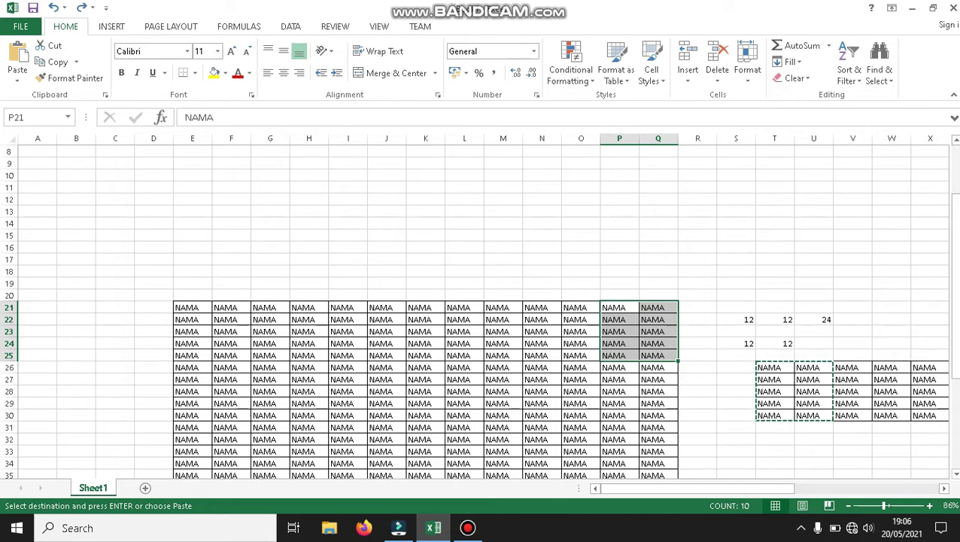
Select E21:E23 and add blank rows above the NAMA table, undoing the extra columns.
{"action": "left_click_drag", "start_coordinate": [955, 305], "coordinate": [955, 326]}
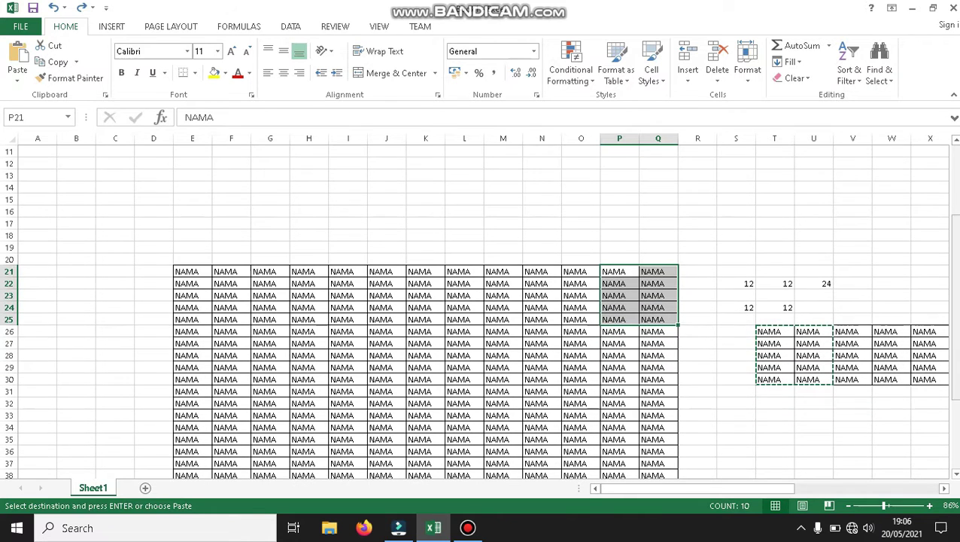
{"action": "left_click", "coordinate": [617, 270]}
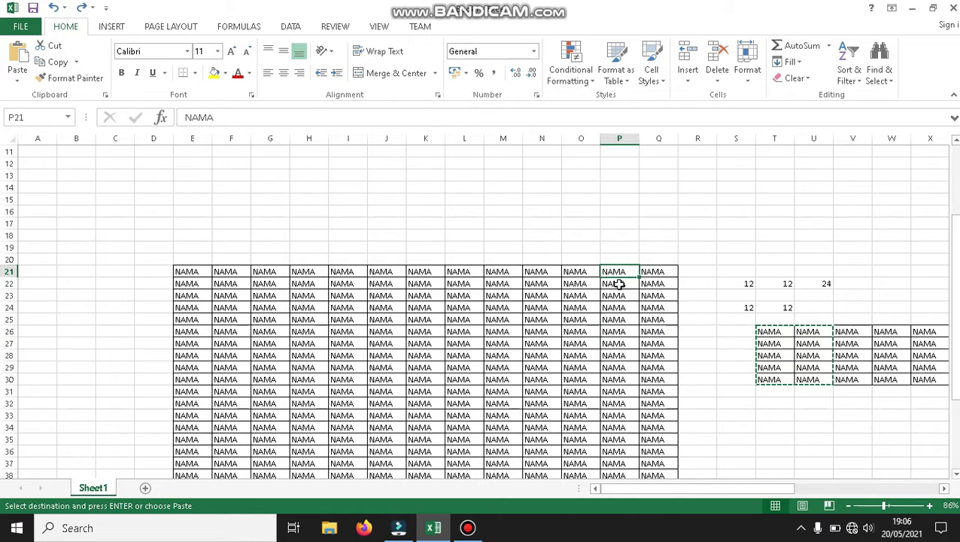
{"action": "left_click", "coordinate": [184, 269]}
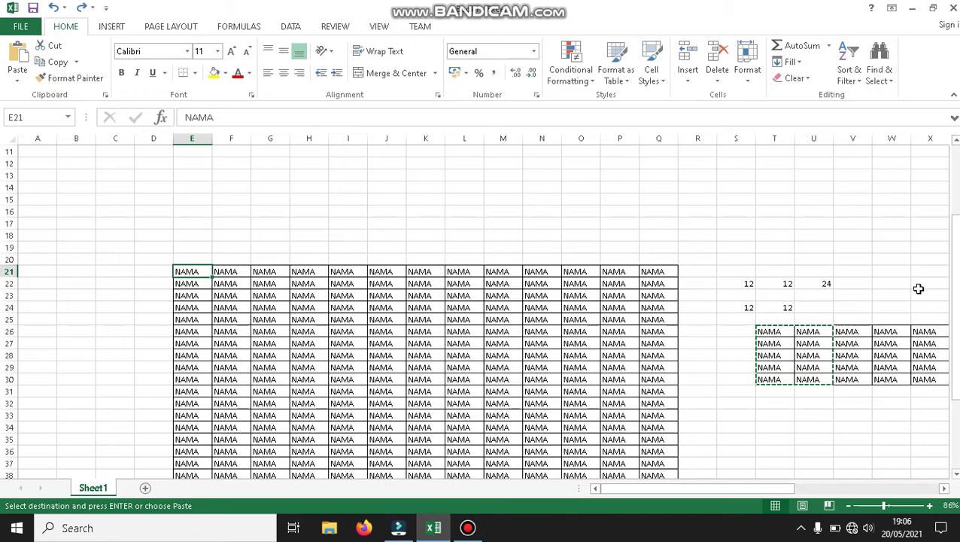
{"action": "left_click_drag", "start_coordinate": [956, 285], "coordinate": [956, 333]}
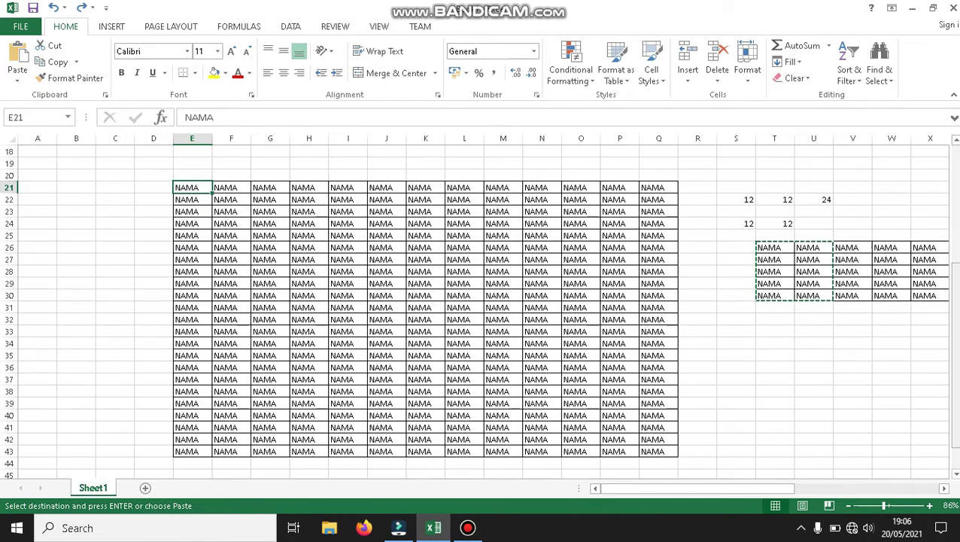
{"action": "left_click", "coordinate": [696, 83]}
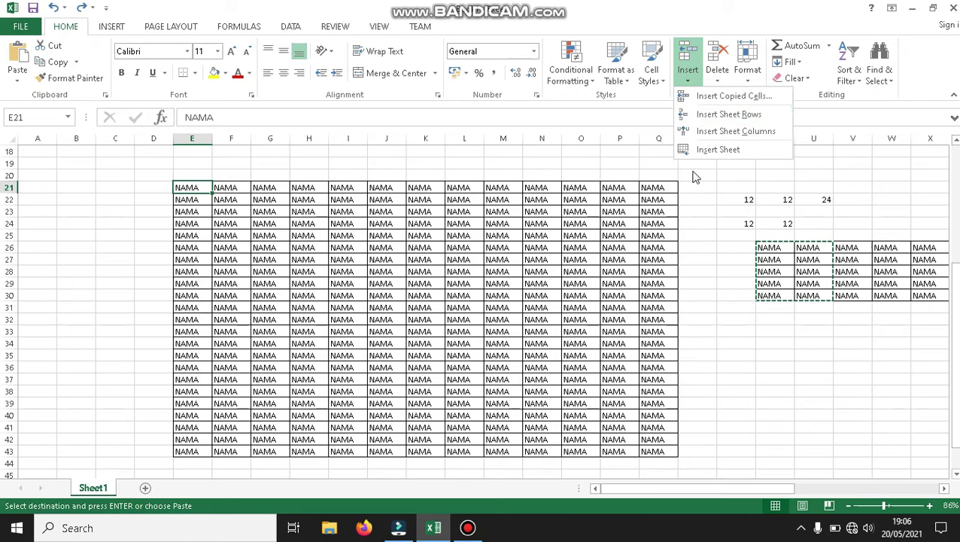
{"action": "left_click", "coordinate": [182, 202]}
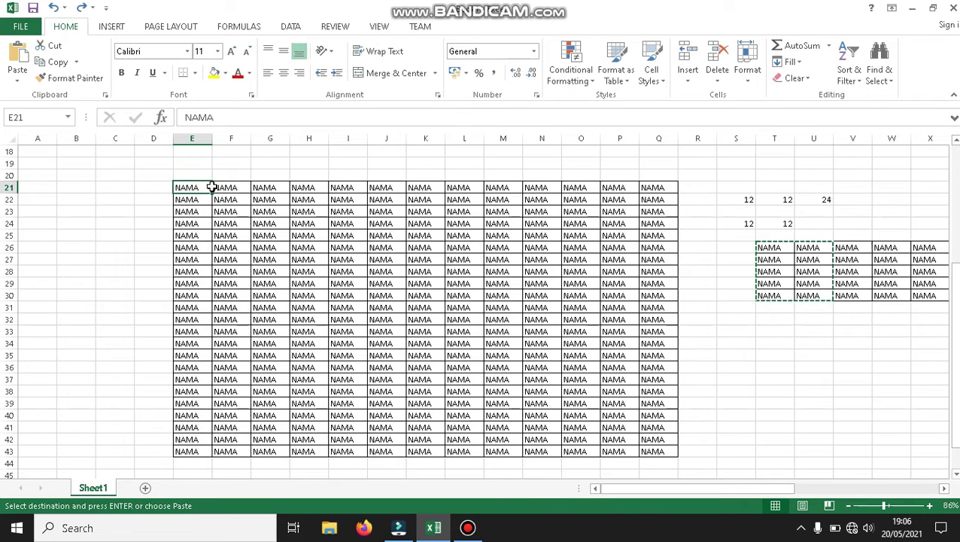
{"action": "left_click_drag", "start_coordinate": [212, 187], "coordinate": [199, 210]}
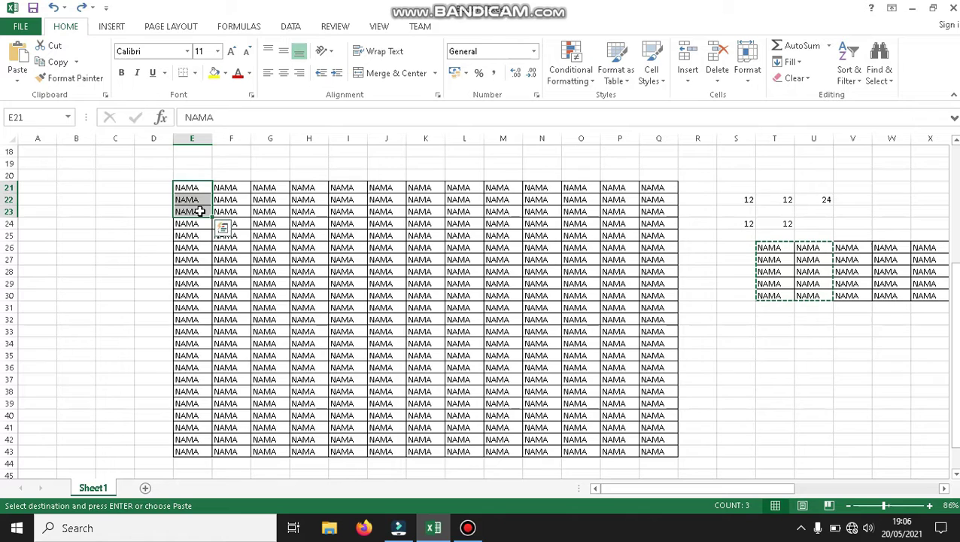
{"action": "left_click", "coordinate": [687, 79]}
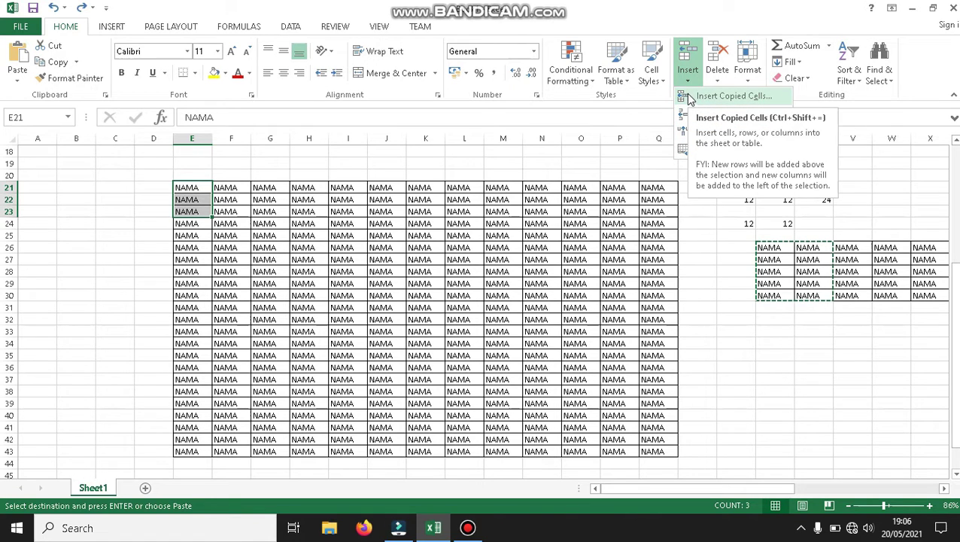
{"action": "left_click", "coordinate": [259, 192]}
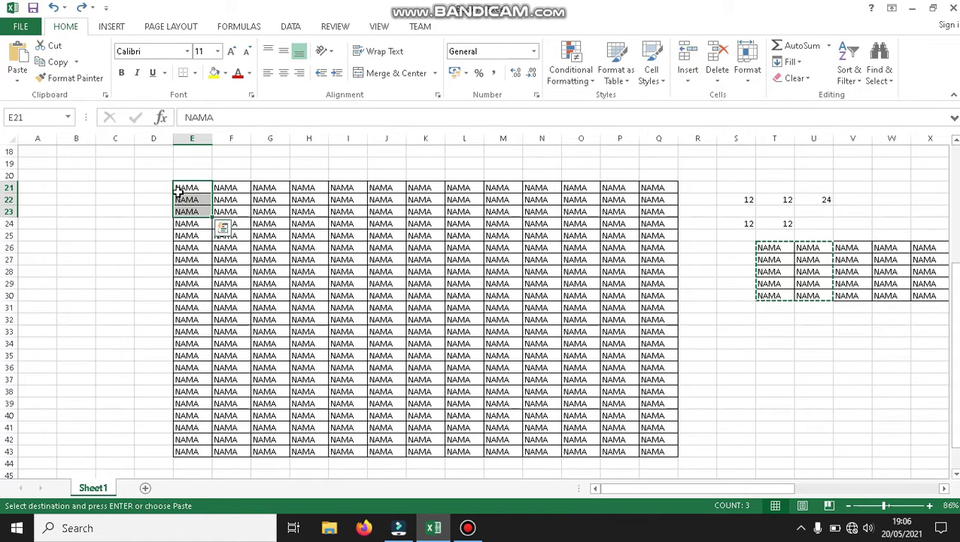
{"action": "key", "text": "ctrl+y"}
{"action": "key", "text": "ctrl+y"}
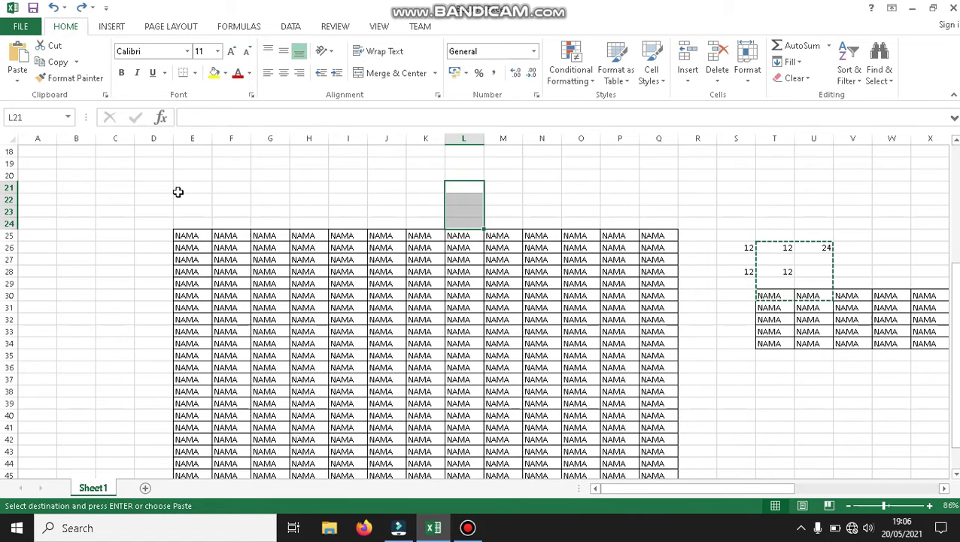
{"action": "key", "text": "ctrl+z"}
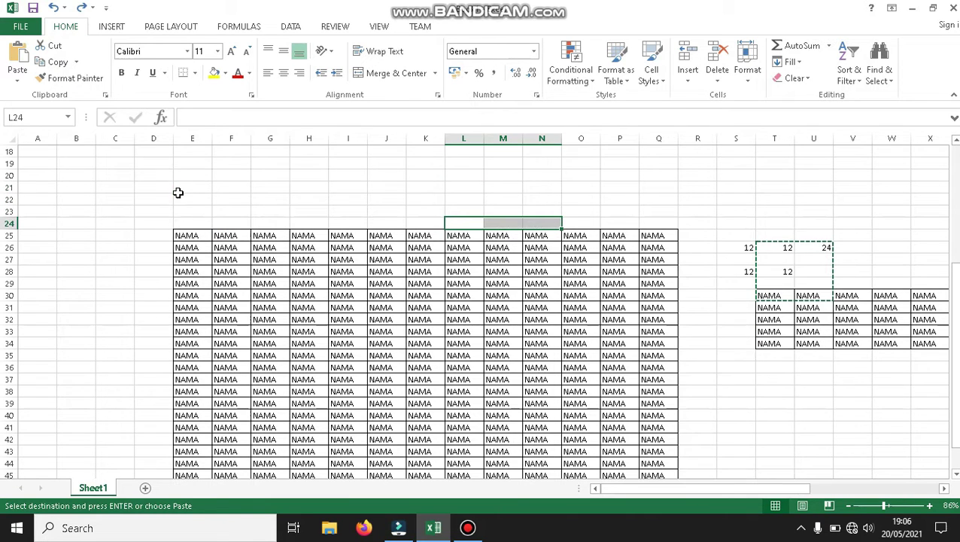
Cancel moving E25 onto E28, keeping E28's data.
{"action": "left_click", "coordinate": [187, 239]}
{"action": "left_click_drag", "start_coordinate": [188, 240], "coordinate": [192, 277]}
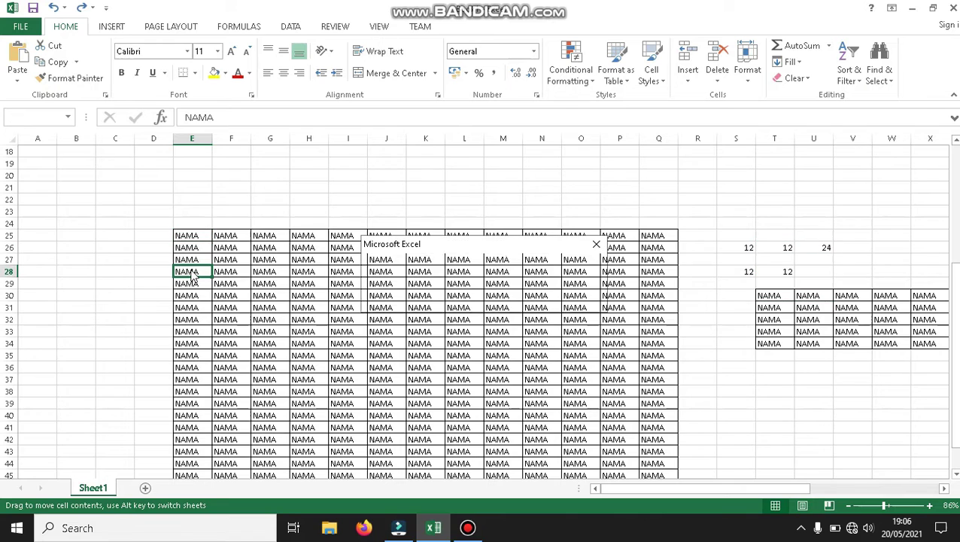
{"action": "left_click", "coordinate": [596, 244]}
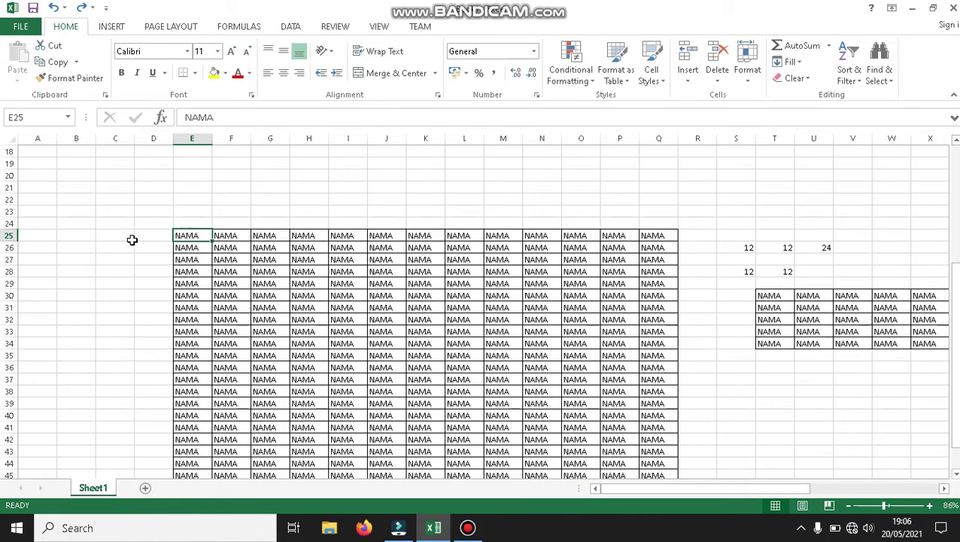
{"action": "left_click_drag", "start_coordinate": [199, 236], "coordinate": [199, 248]}
{"action": "left_click", "coordinate": [687, 79]}
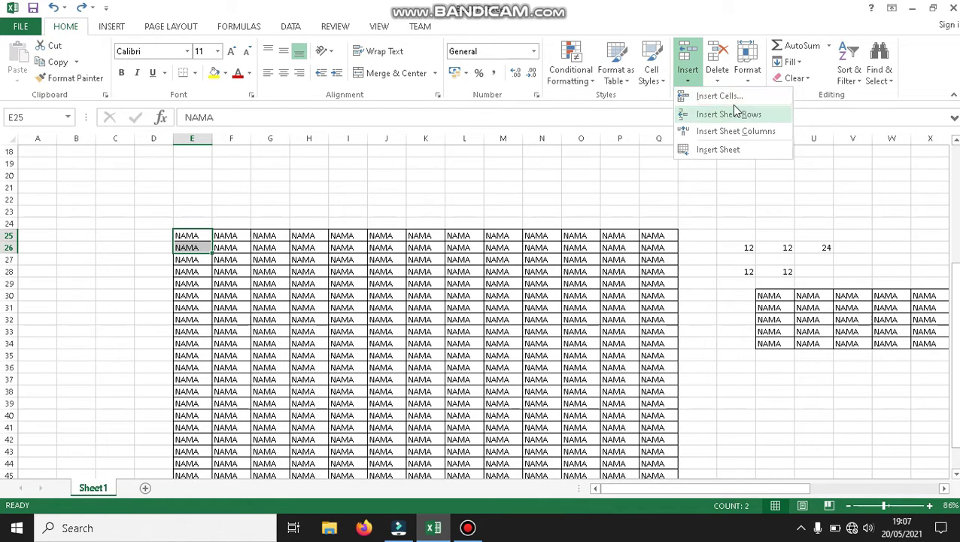
{"action": "left_click", "coordinate": [727, 96]}
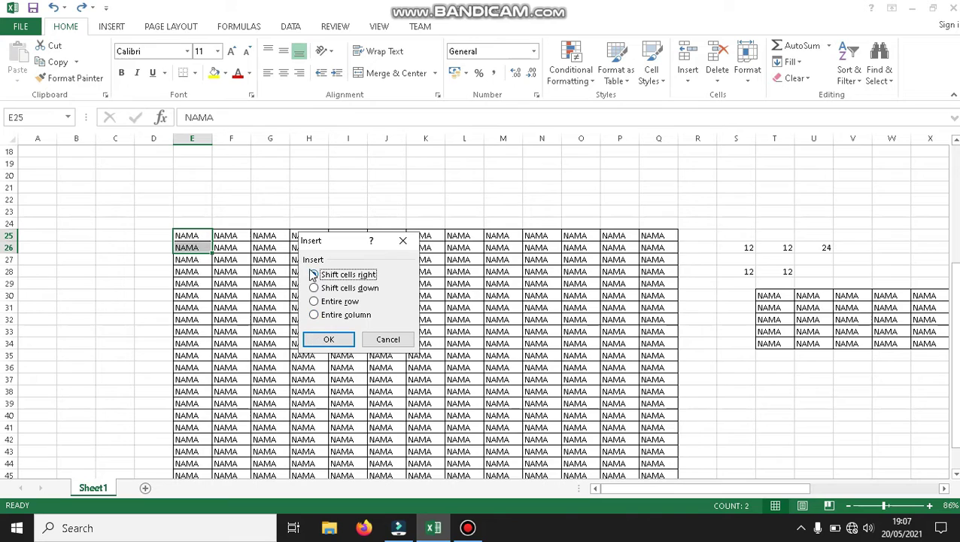
{"action": "left_click", "coordinate": [325, 289]}
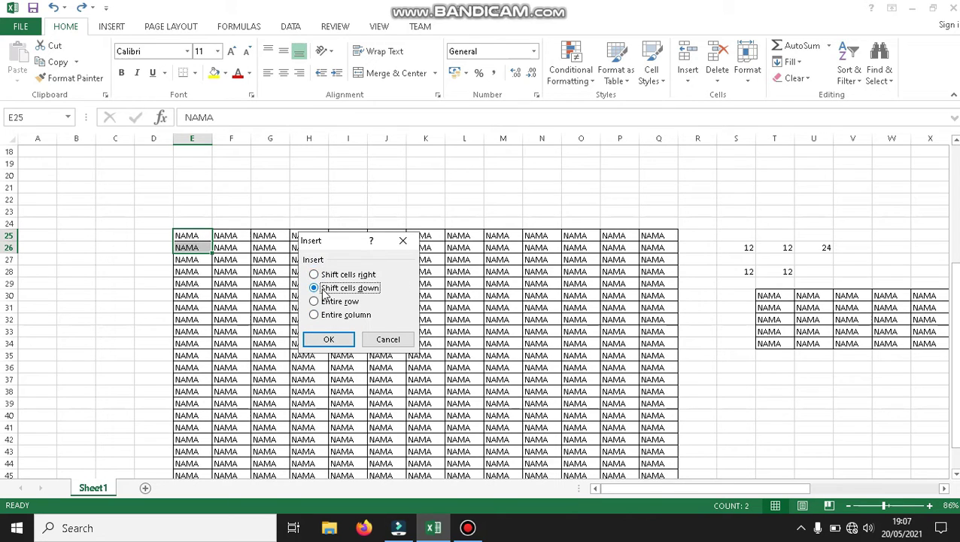
{"action": "left_click", "coordinate": [328, 339]}
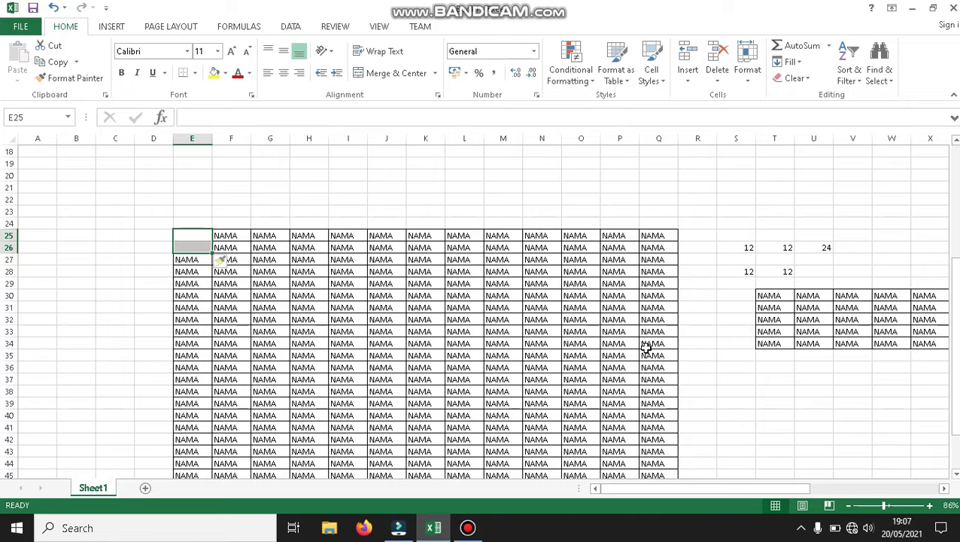
{"action": "left_click_drag", "start_coordinate": [958, 300], "coordinate": [941, 452]}
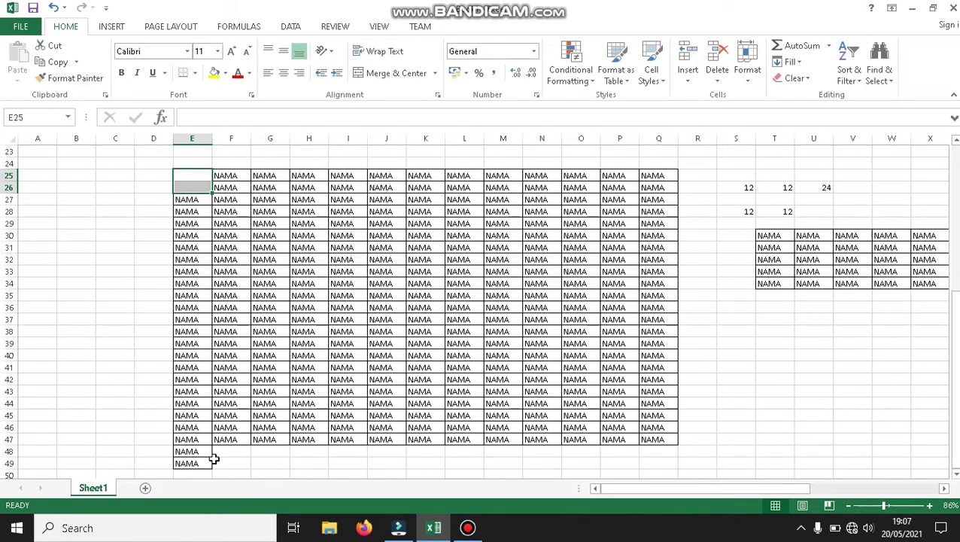
{"action": "left_click_drag", "start_coordinate": [767, 235], "coordinate": [814, 273]}
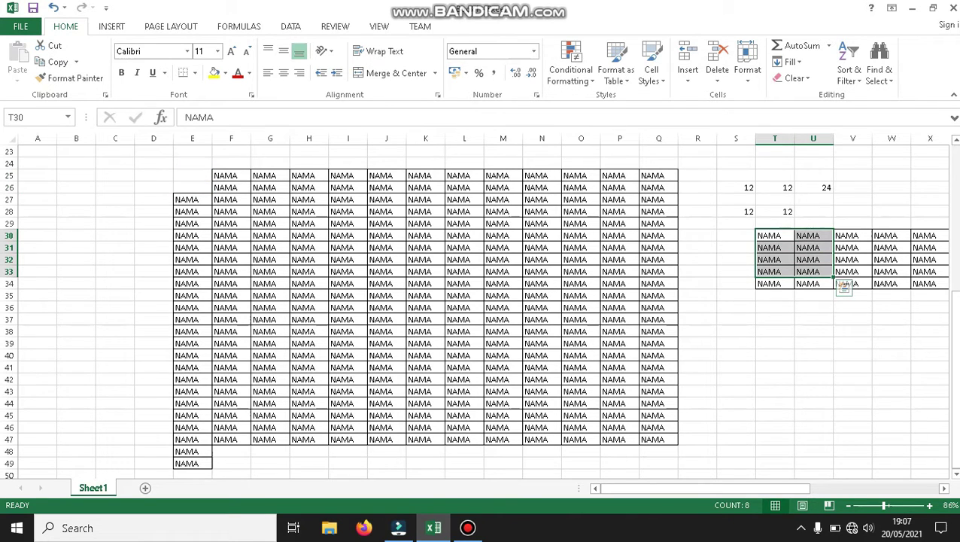
{"action": "left_click_drag", "start_coordinate": [956, 313], "coordinate": [956, 309]}
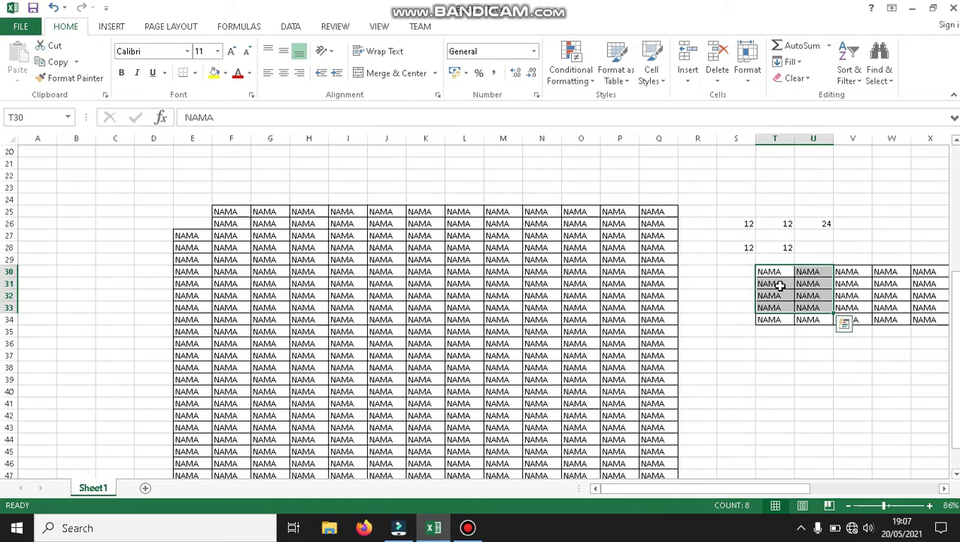
{"action": "left_click_drag", "start_coordinate": [767, 272], "coordinate": [803, 317]}
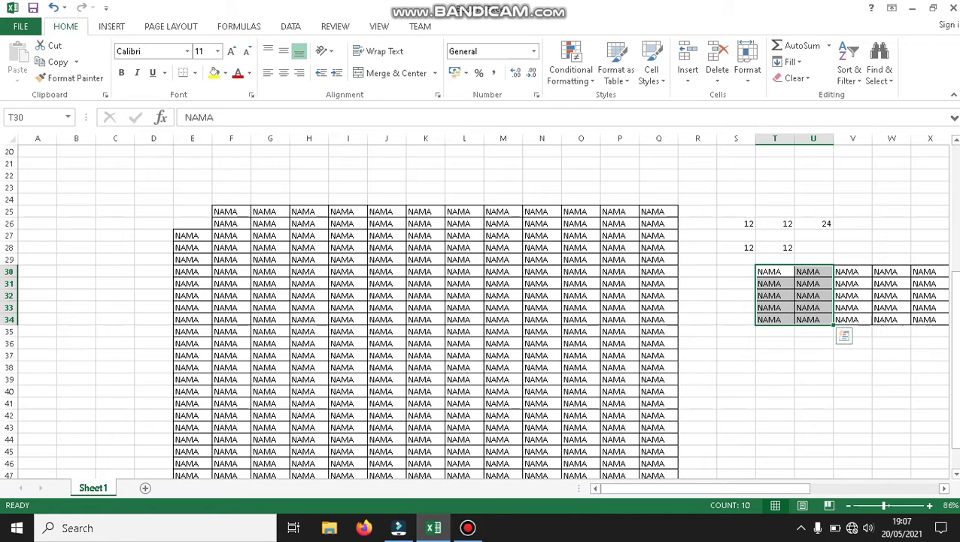
{"action": "left_click_drag", "start_coordinate": [955, 410], "coordinate": [950, 488]}
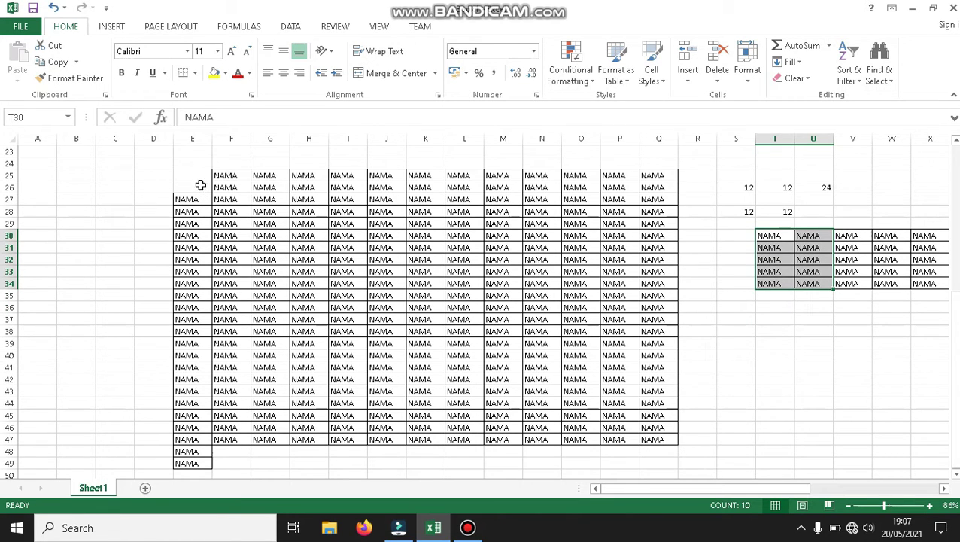
{"action": "left_click_drag", "start_coordinate": [192, 178], "coordinate": [195, 187]}
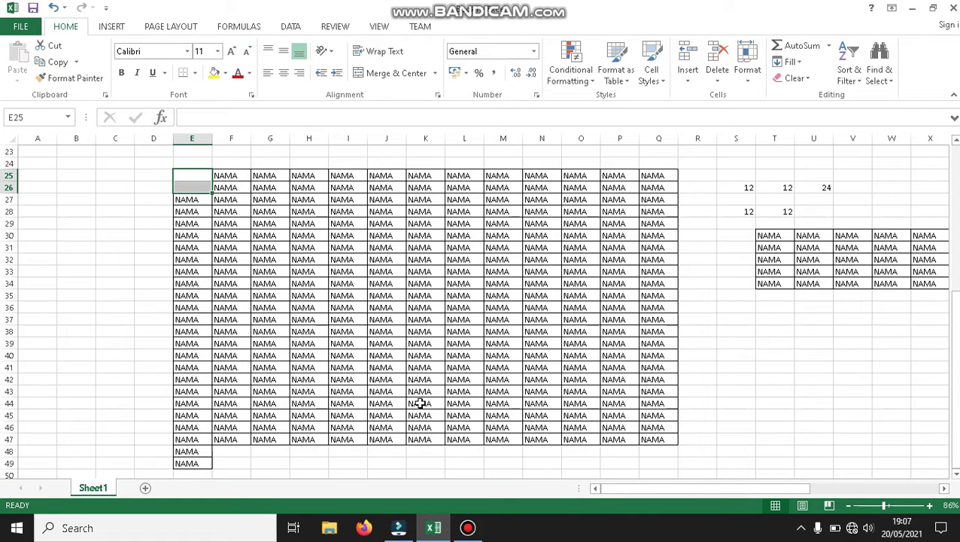
Insert cells at E25:E26, shifting the top NAMA rows one column right.
{"action": "left_click", "coordinate": [685, 79]}
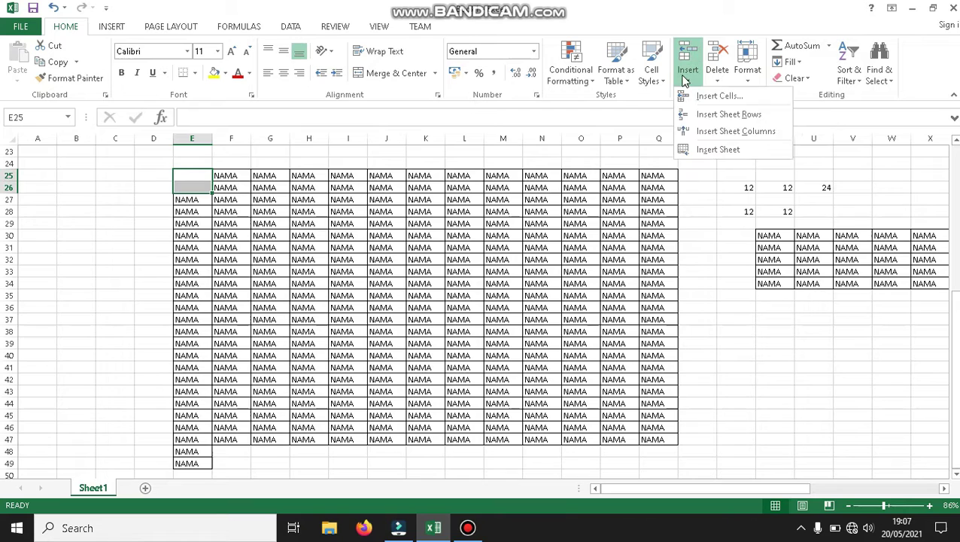
{"action": "left_click", "coordinate": [700, 98]}
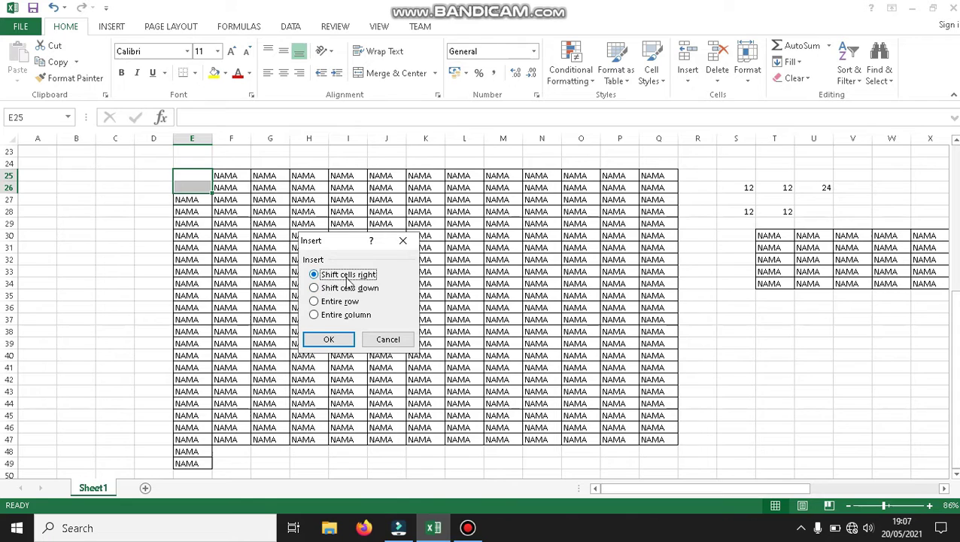
{"action": "left_click", "coordinate": [329, 339]}
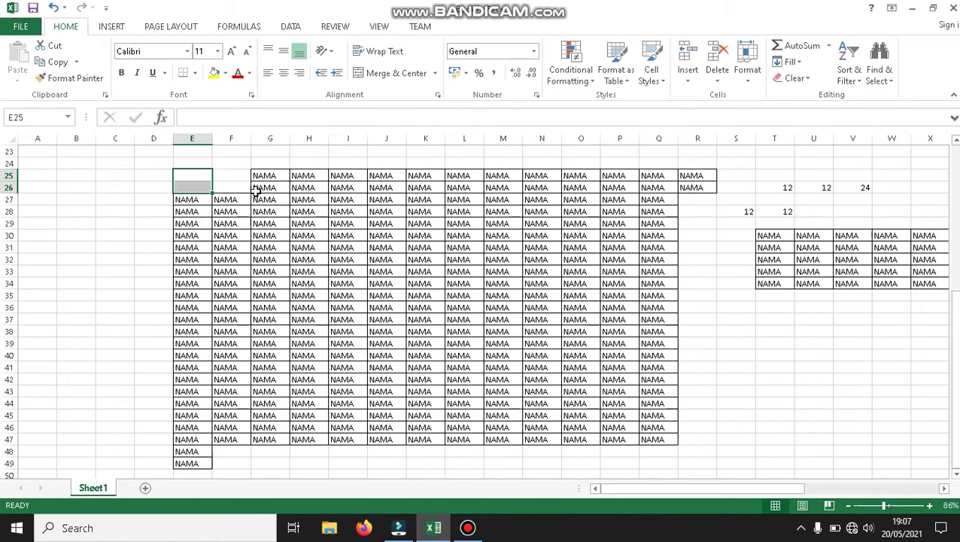
Insert two entire blank rows at rows 25–26.
{"action": "left_click", "coordinate": [685, 75]}
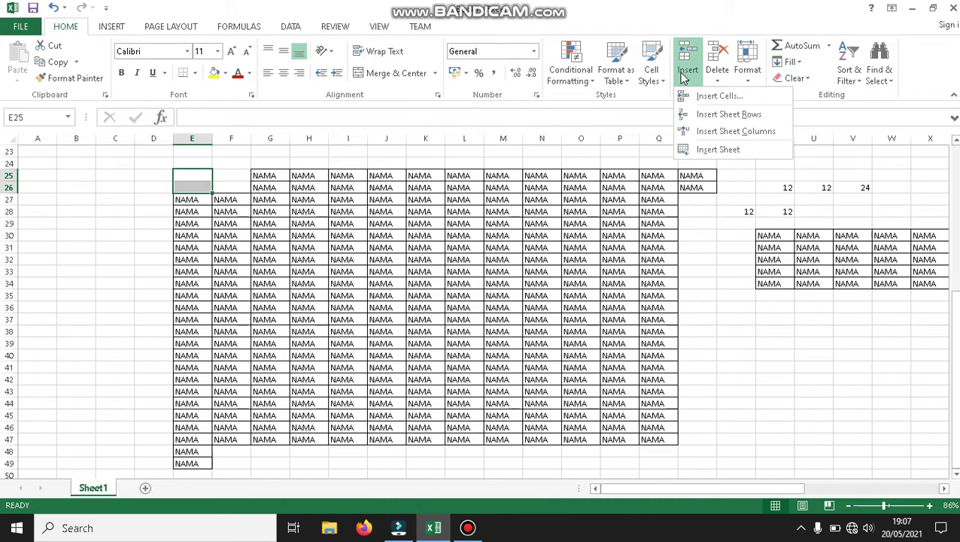
{"action": "left_click", "coordinate": [690, 96]}
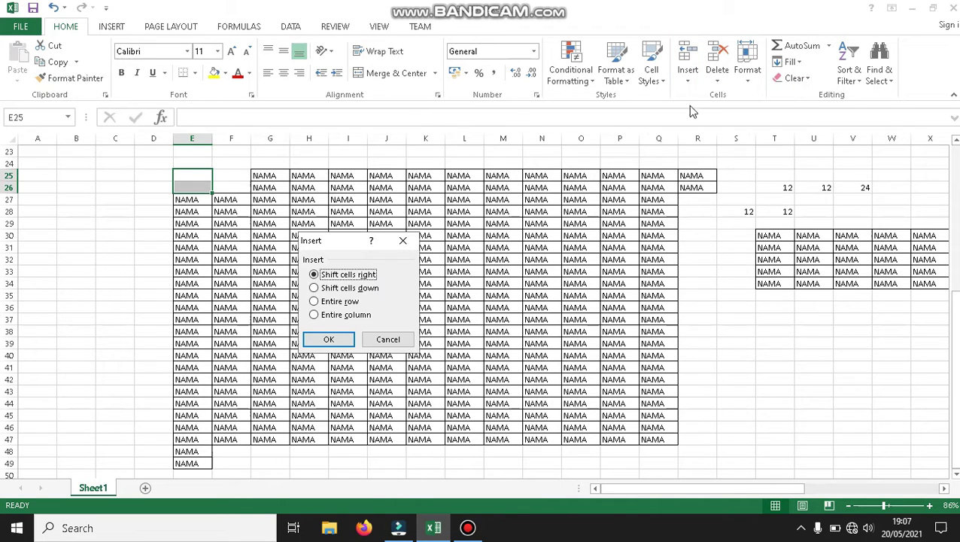
{"action": "left_click", "coordinate": [314, 302]}
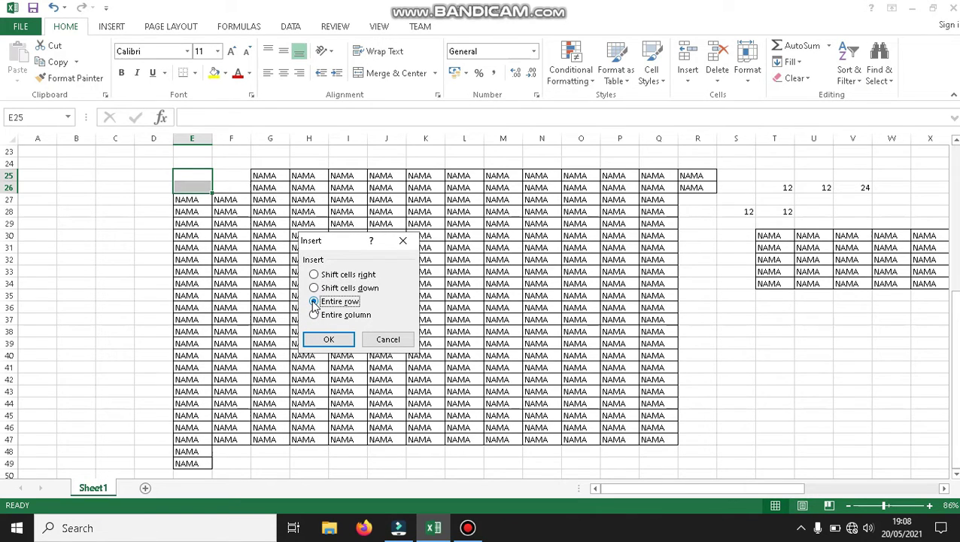
{"action": "left_click", "coordinate": [324, 339]}
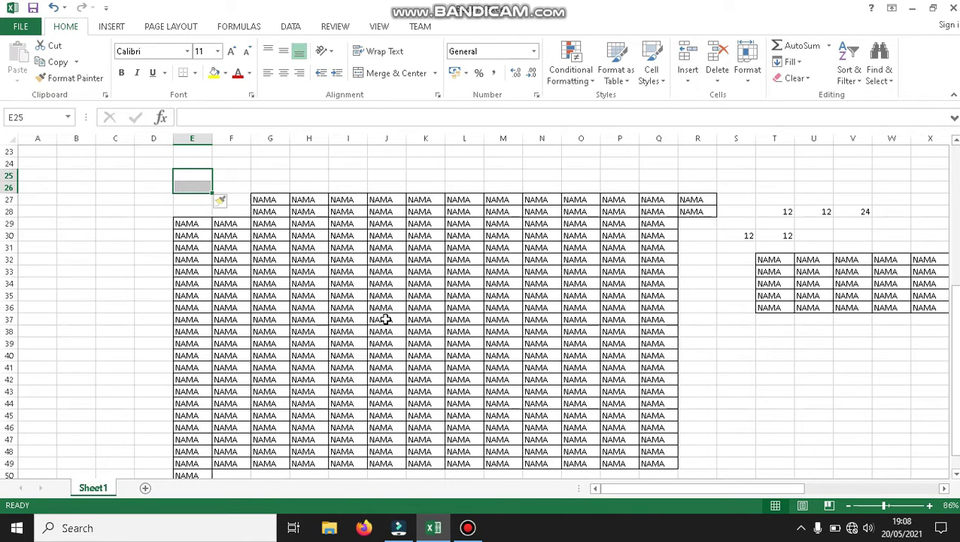
Delete cells E27:F28 so the cells below shift up.
{"action": "left_click_drag", "start_coordinate": [8, 181], "coordinate": [9, 182]}
{"action": "left_click_drag", "start_coordinate": [183, 201], "coordinate": [248, 212]}
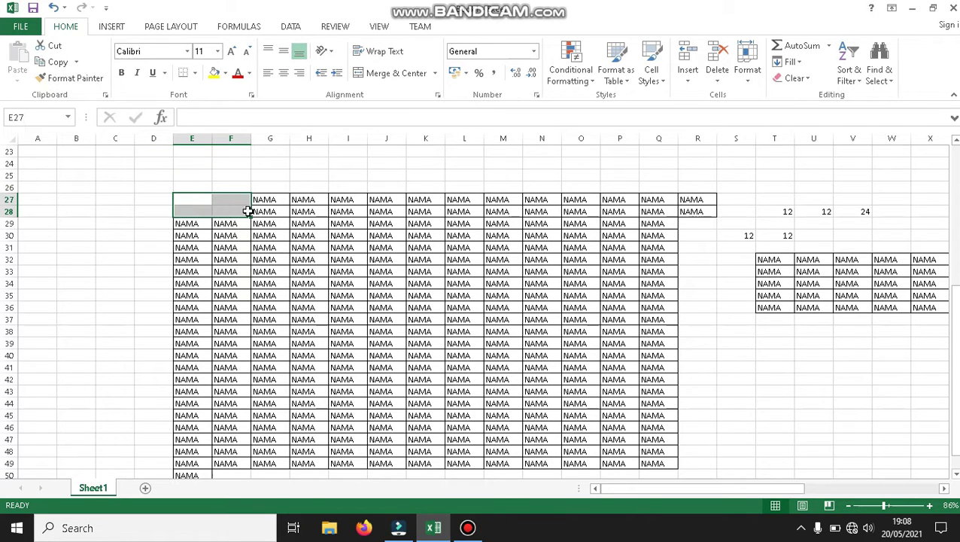
{"action": "left_click", "coordinate": [713, 77]}
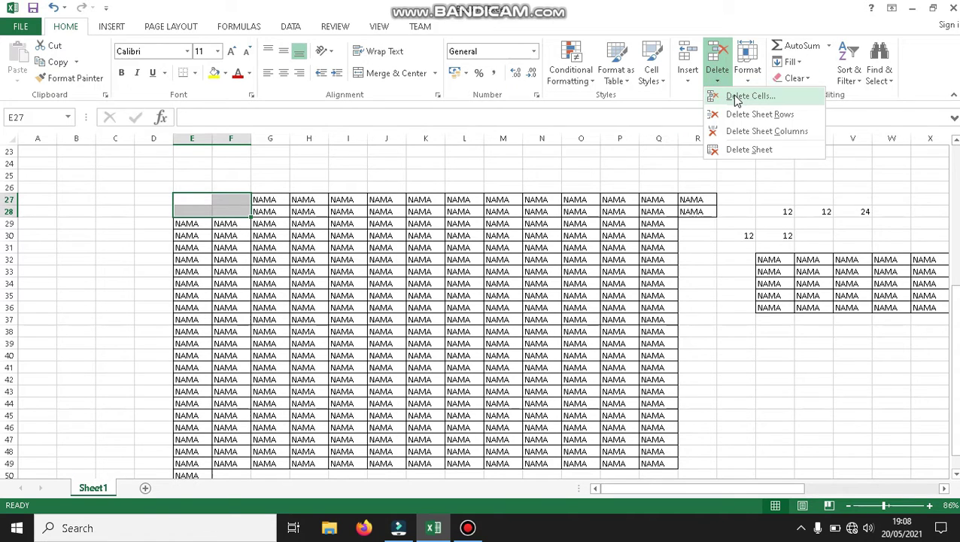
{"action": "left_click", "coordinate": [736, 98]}
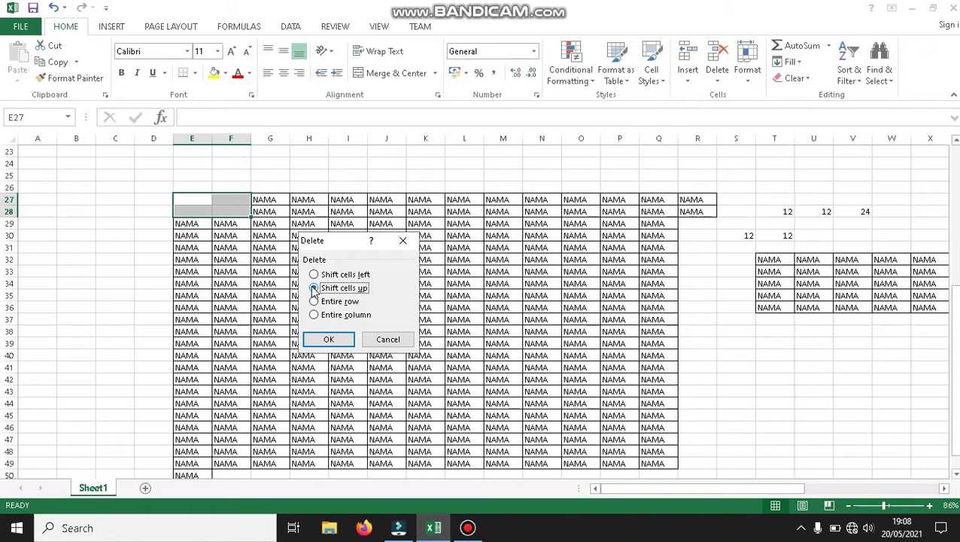
{"action": "left_click", "coordinate": [329, 339]}
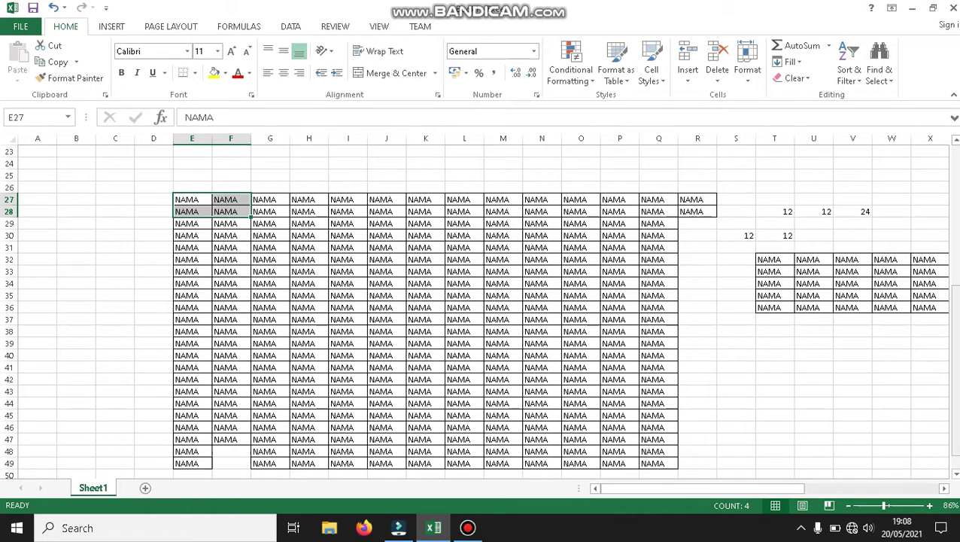
Delete E27:F28 again with cells shifting left, ending rows 27–28 at column P.
{"action": "left_click_drag", "start_coordinate": [953, 305], "coordinate": [954, 319]}
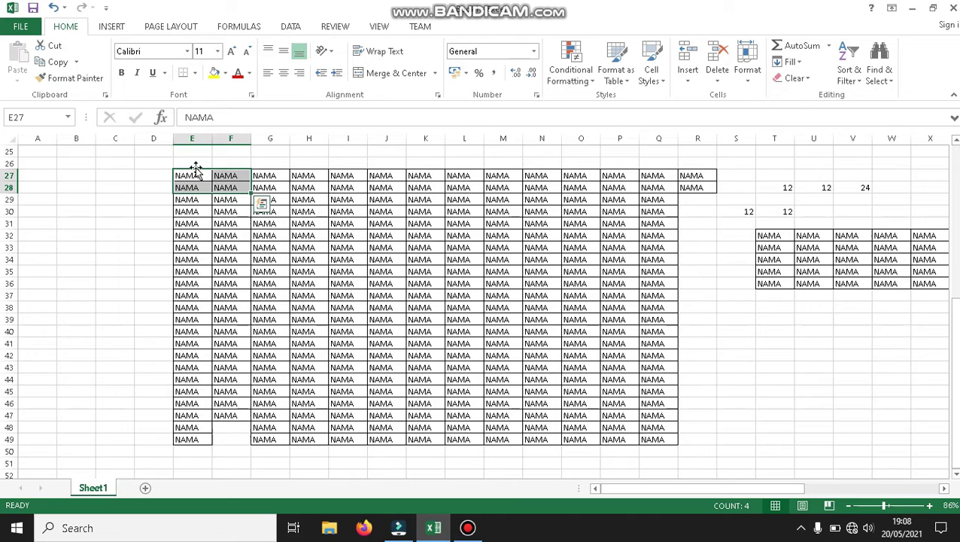
{"action": "left_click", "coordinate": [711, 82]}
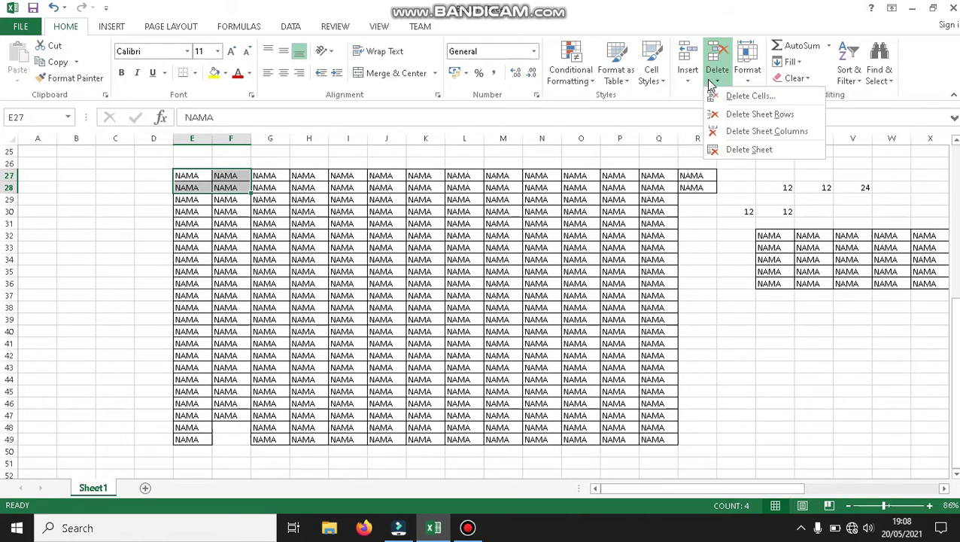
{"action": "left_click", "coordinate": [749, 102]}
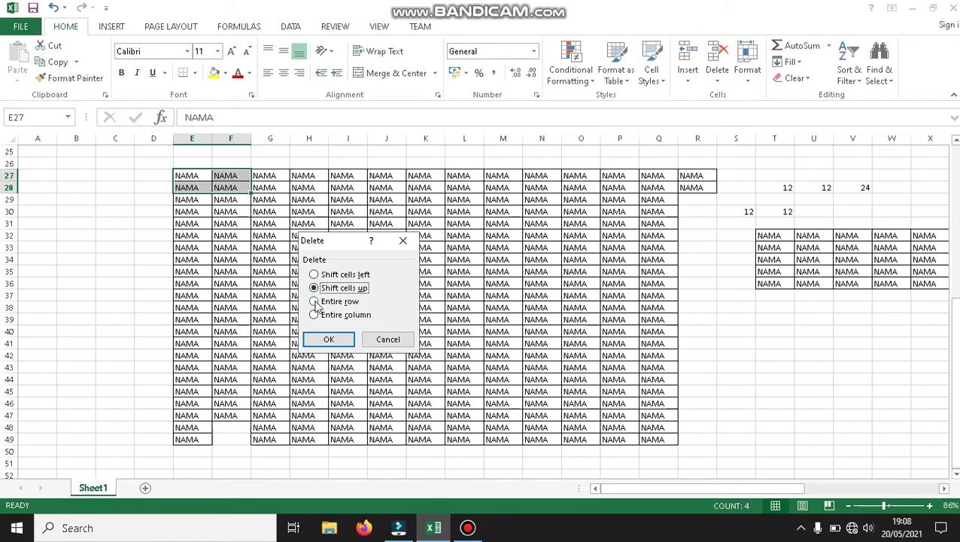
{"action": "left_click", "coordinate": [314, 274]}
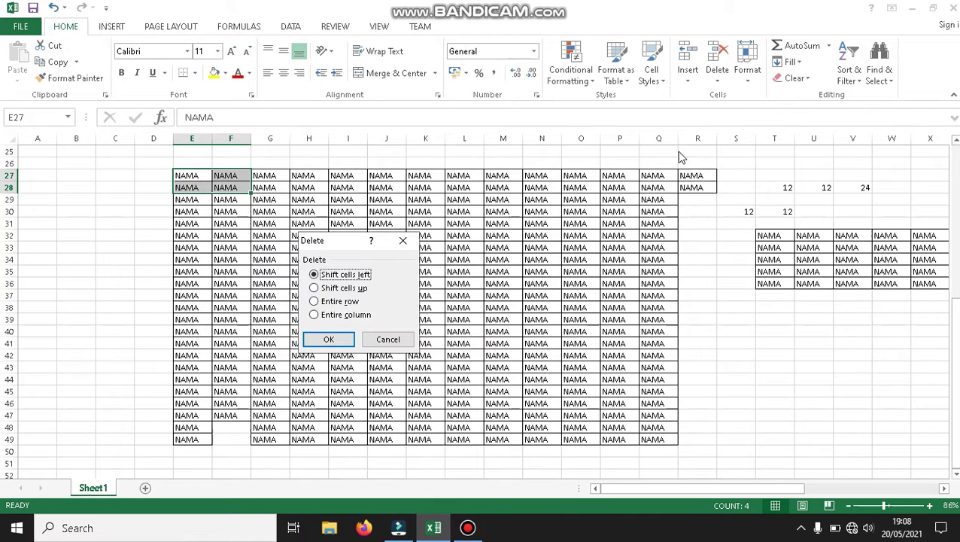
{"action": "left_click", "coordinate": [325, 340]}
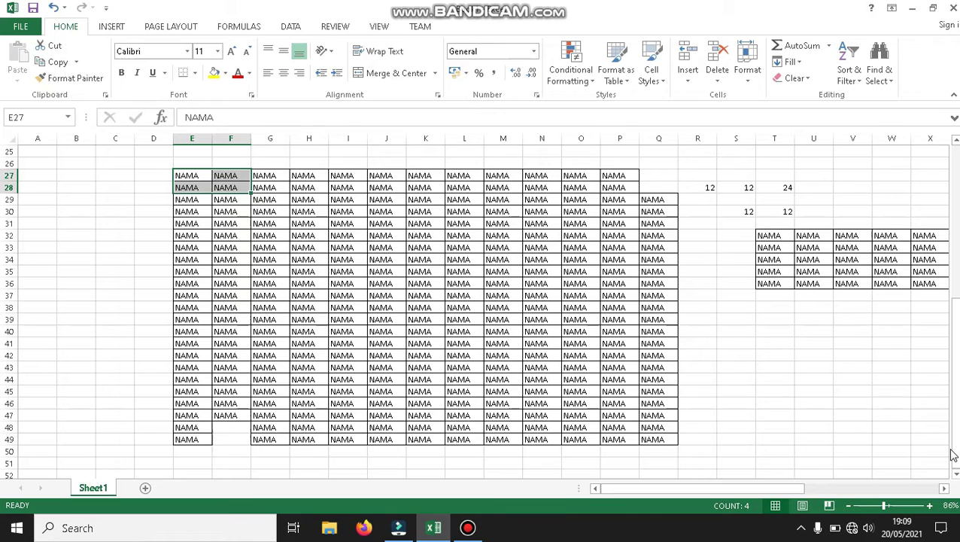
{"action": "left_click", "coordinate": [485, 531]}
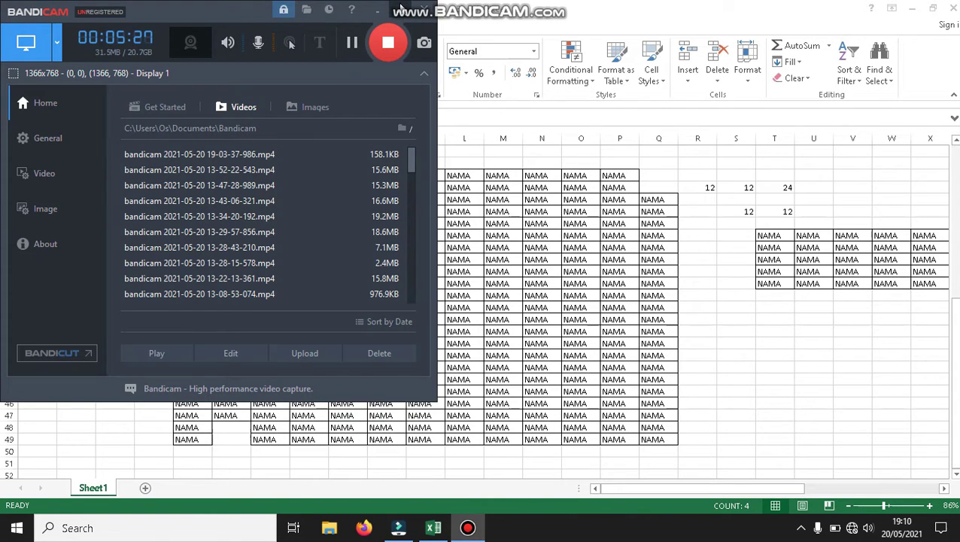
{"action": "left_click", "coordinate": [399, 9]}
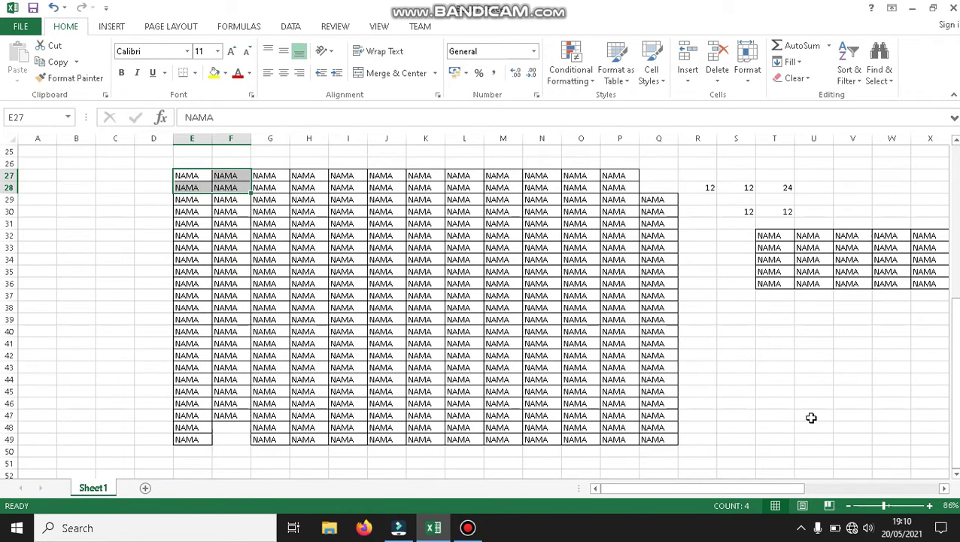
Enter 1 in B3 and 2 in B4, then fill the series down to B12.
{"action": "left_click_drag", "start_coordinate": [956, 384], "coordinate": [957, 208]}
{"action": "left_click", "coordinate": [76, 173]}
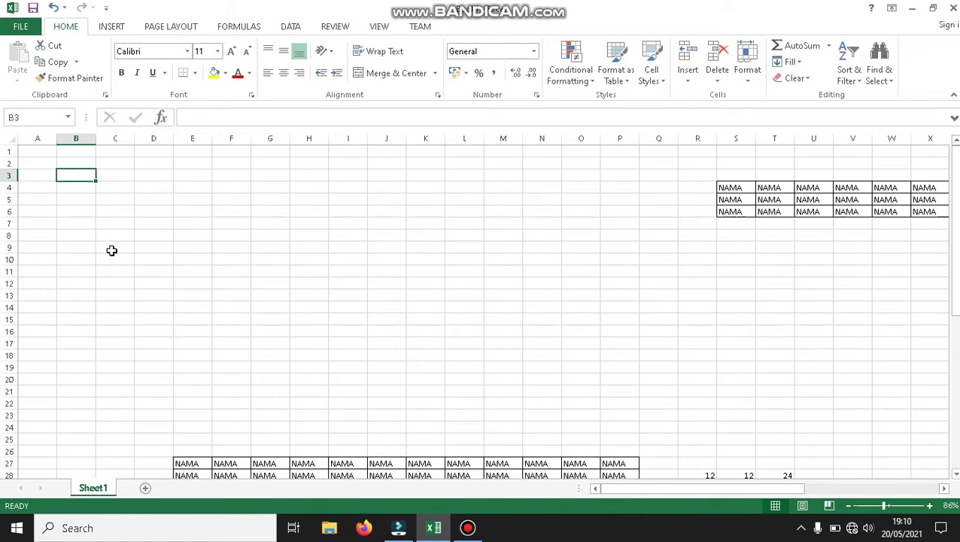
{"action": "type", "text": "1"}
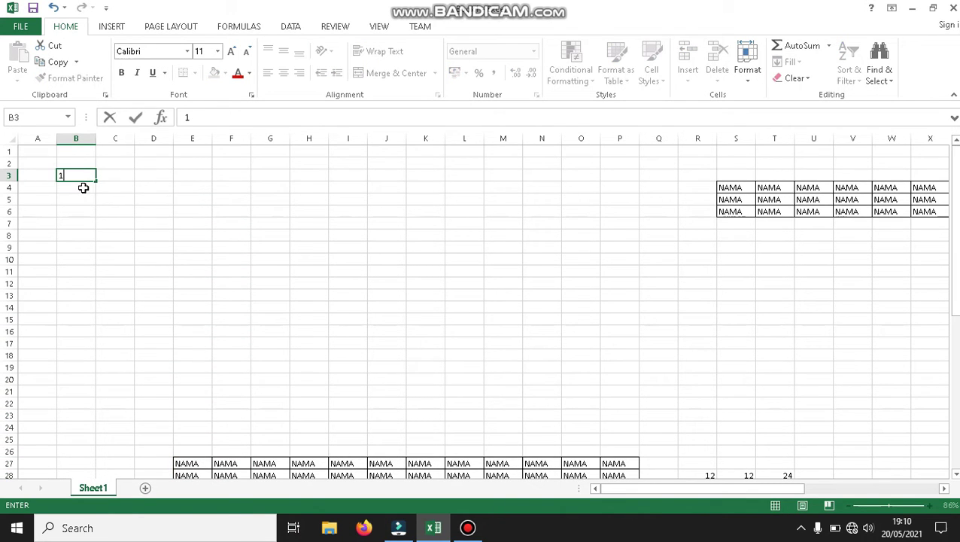
{"action": "left_click", "coordinate": [83, 187]}
{"action": "type", "text": "2"}
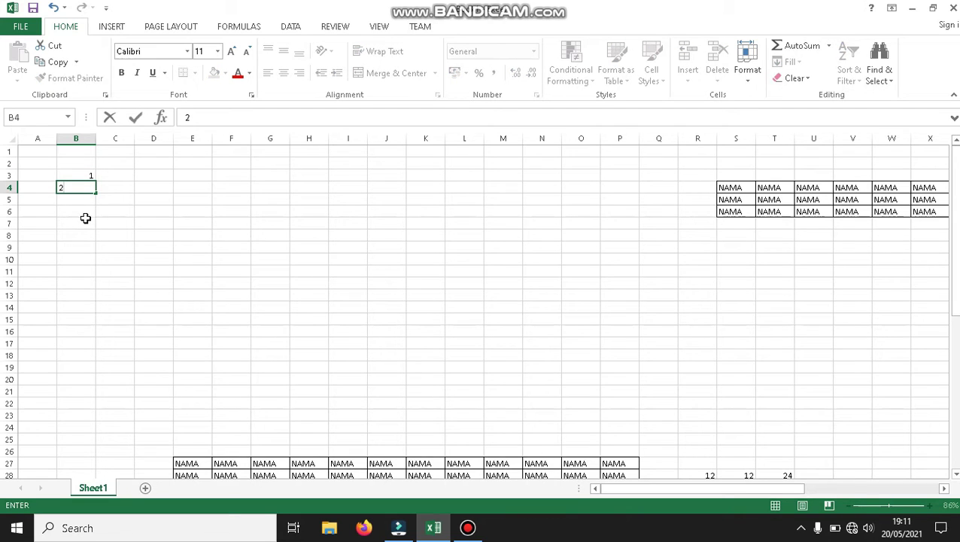
{"action": "left_click", "coordinate": [85, 175]}
{"action": "left_click_drag", "start_coordinate": [86, 178], "coordinate": [86, 187]}
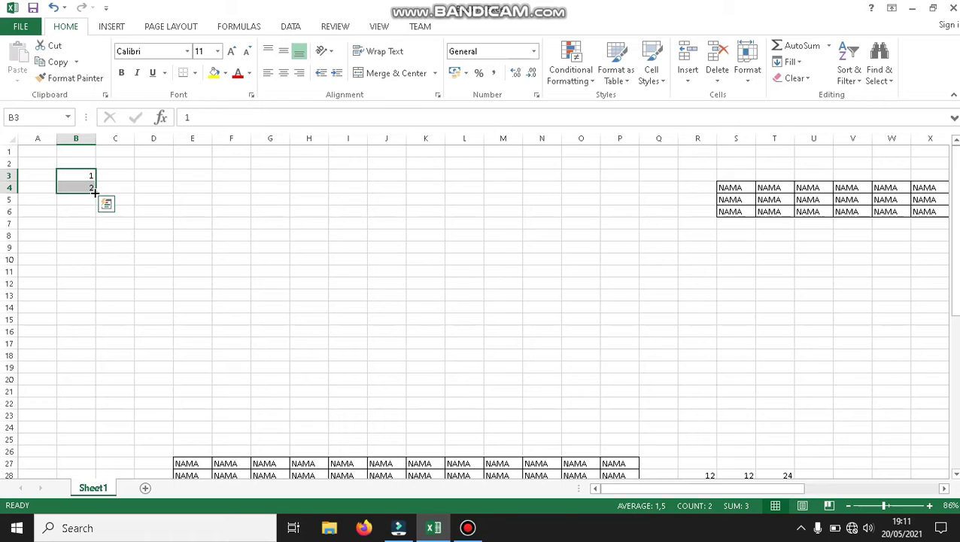
{"action": "left_click_drag", "start_coordinate": [94, 193], "coordinate": [76, 288]}
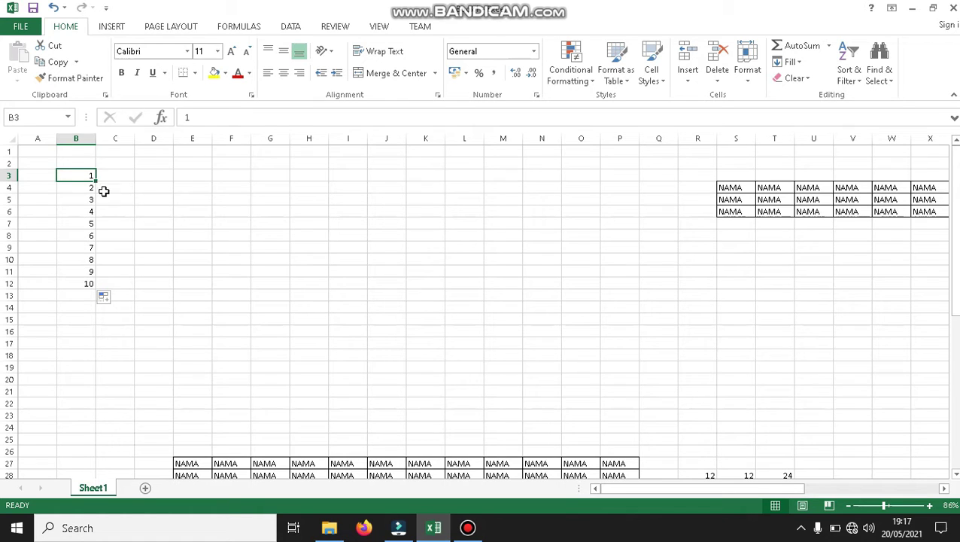
{"action": "left_click", "coordinate": [120, 173]}
Type Sunday in C3 and fill days across to Thursday in G3.
{"action": "type", "text": "SWa"}
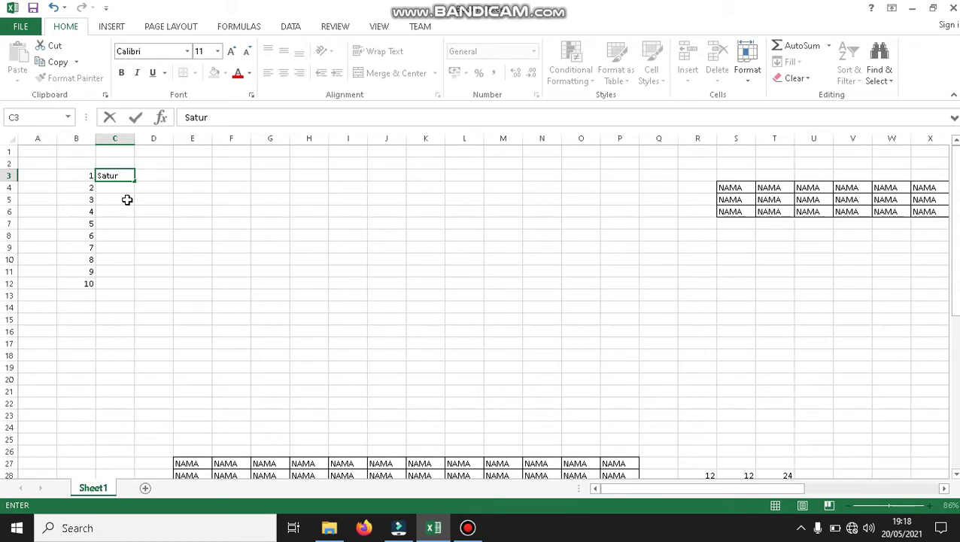
{"action": "type", "text": "daynda"}
{"action": "key", "text": "BackSpace"}
{"action": "key", "text": "BackSpace"}
{"action": "type", "text": "da"}
{"action": "left_click", "coordinate": [136, 179]}
{"action": "left_click", "coordinate": [124, 177]}
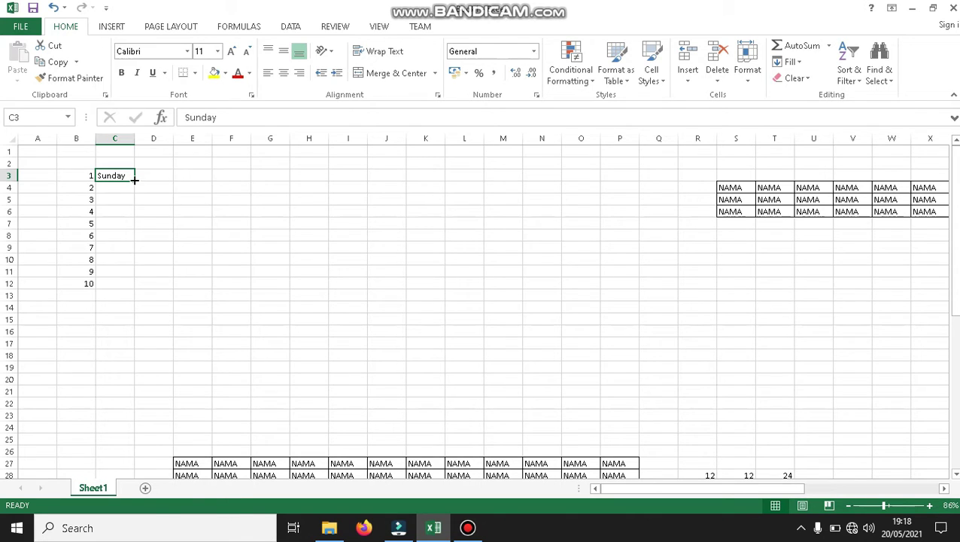
{"action": "left_click_drag", "start_coordinate": [134, 179], "coordinate": [281, 176]}
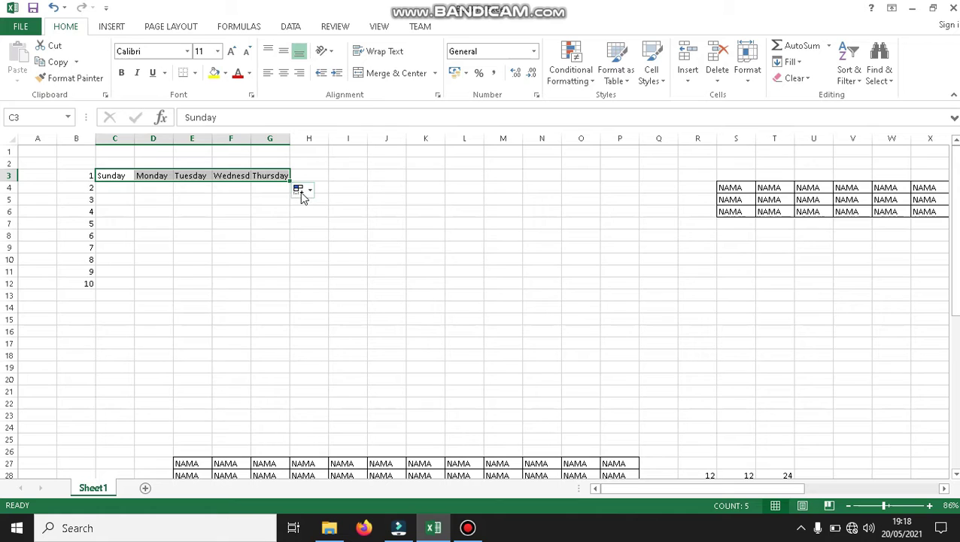
{"action": "left_click", "coordinate": [304, 193]}
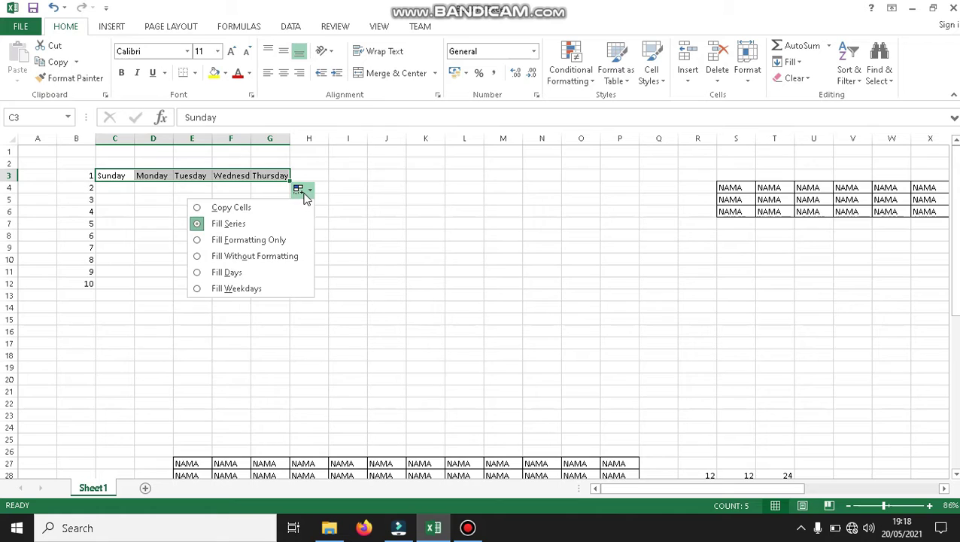
{"action": "left_click", "coordinate": [213, 270]}
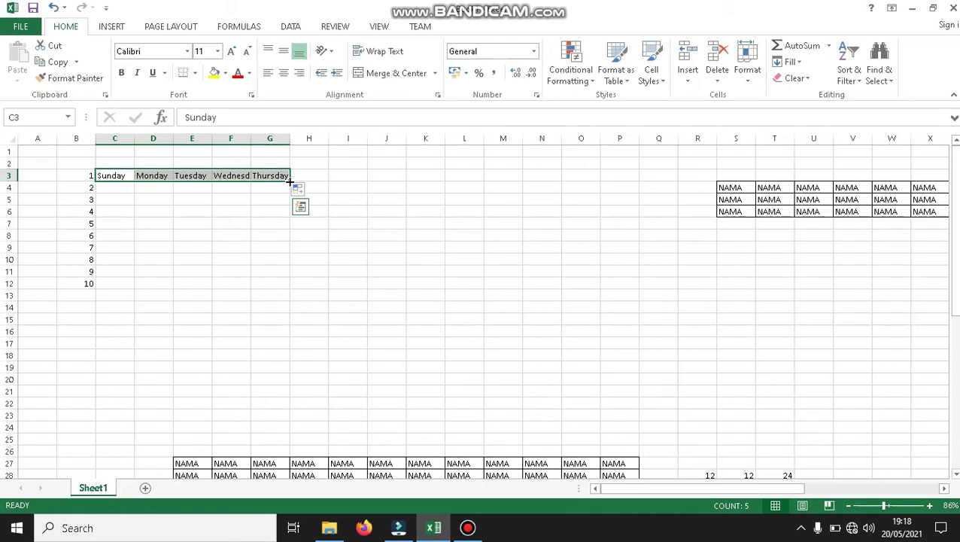
Repeat Sunday–Thursday down to row 8 and extend row 3 with Friday and Saturday.
{"action": "mouse_move", "coordinate": [289, 180]}
{"action": "left_mouse_down"}
{"action": "mouse_move", "coordinate": [307, 179]}
{"action": "mouse_move", "coordinate": [290, 181]}
{"action": "left_mouse_up"}
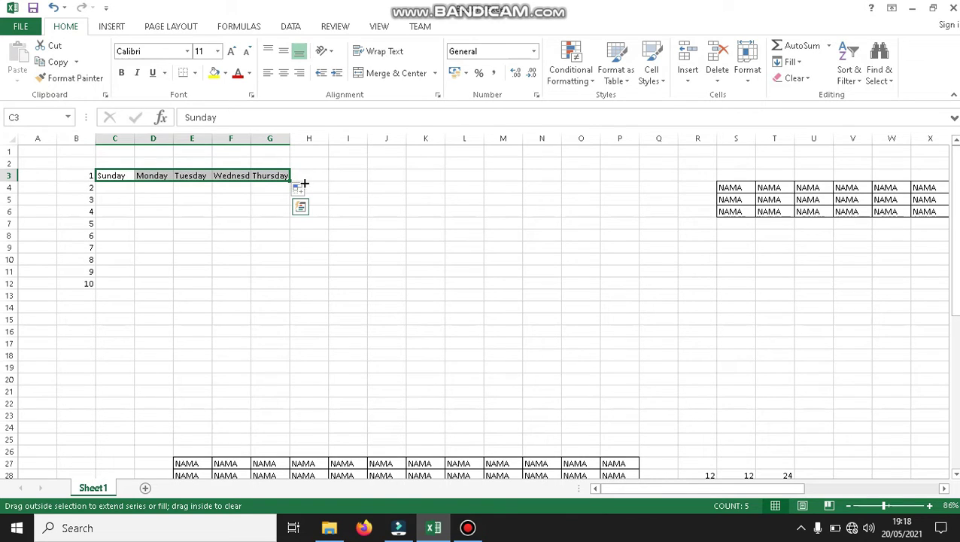
{"action": "left_click_drag", "start_coordinate": [292, 183], "coordinate": [304, 256]}
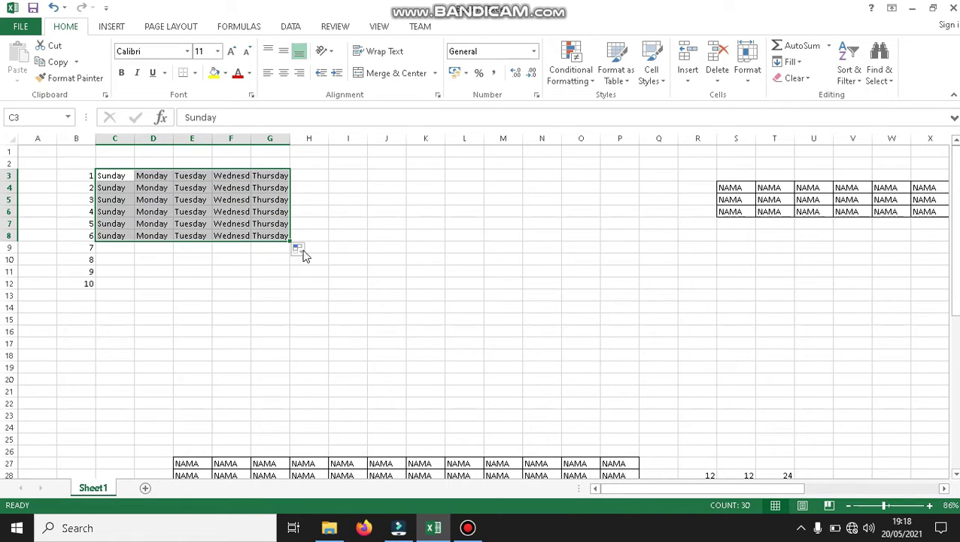
{"action": "left_click", "coordinate": [299, 173]}
{"action": "left_click", "coordinate": [282, 178]}
{"action": "left_click_drag", "start_coordinate": [290, 180], "coordinate": [367, 181]}
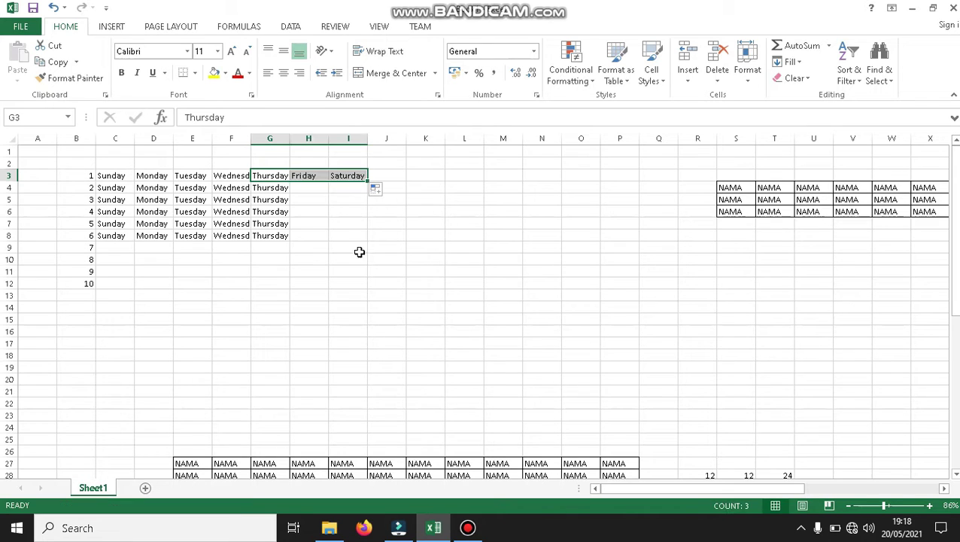
Clear B10:B12 so the column B numbering stops at 7 in B9.
{"action": "left_click", "coordinate": [301, 189]}
{"action": "left_click", "coordinate": [340, 178]}
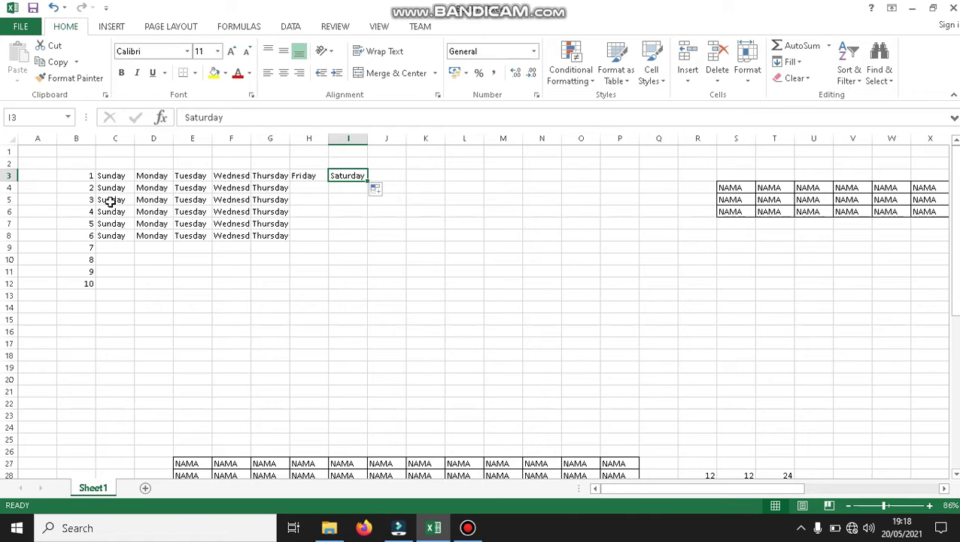
{"action": "left_click", "coordinate": [85, 282]}
{"action": "left_click", "coordinate": [90, 175]}
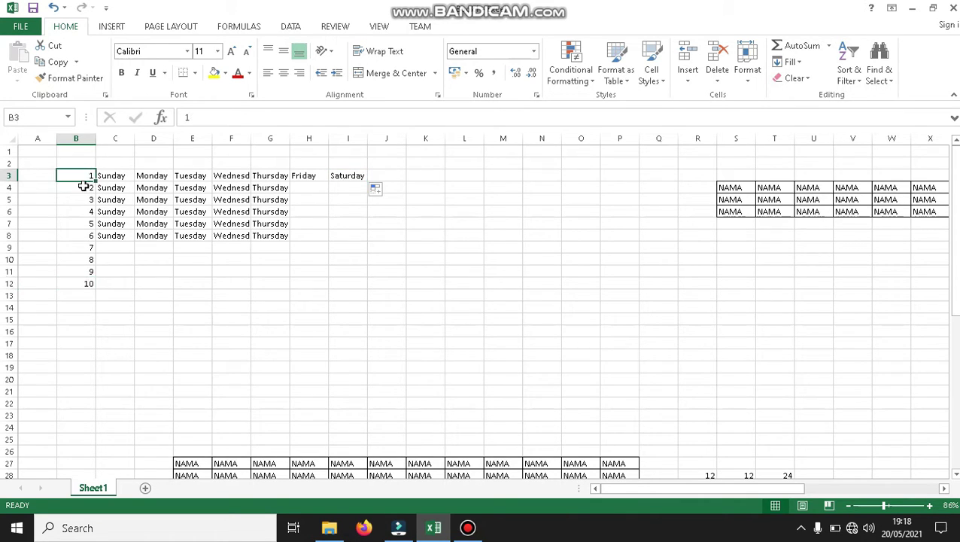
{"action": "left_click", "coordinate": [88, 283]}
{"action": "key", "text": "Delete"}
{"action": "key", "text": "Return"}
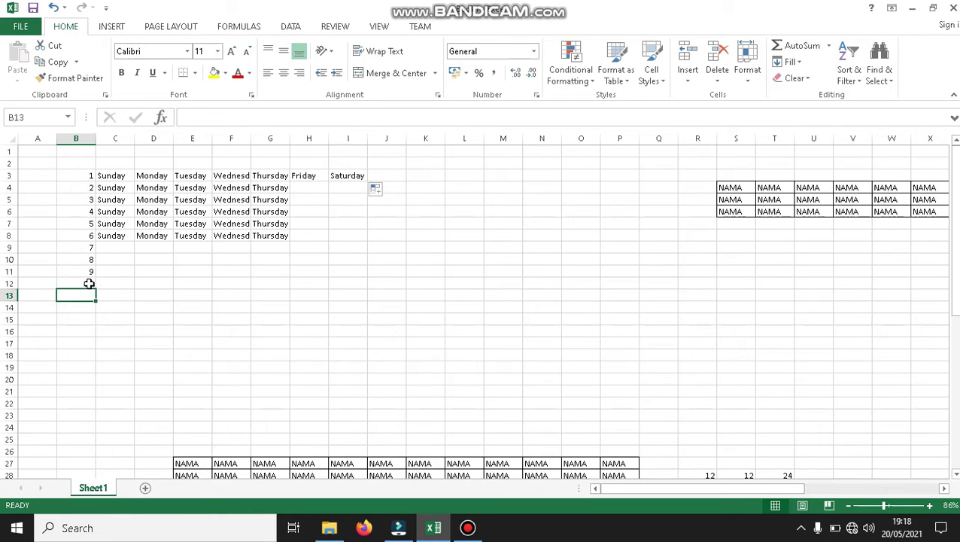
{"action": "key", "text": "ctrl+z"}
{"action": "left_click_drag", "start_coordinate": [97, 289], "coordinate": [98, 247]}
{"action": "key", "text": "ctrl+z"}
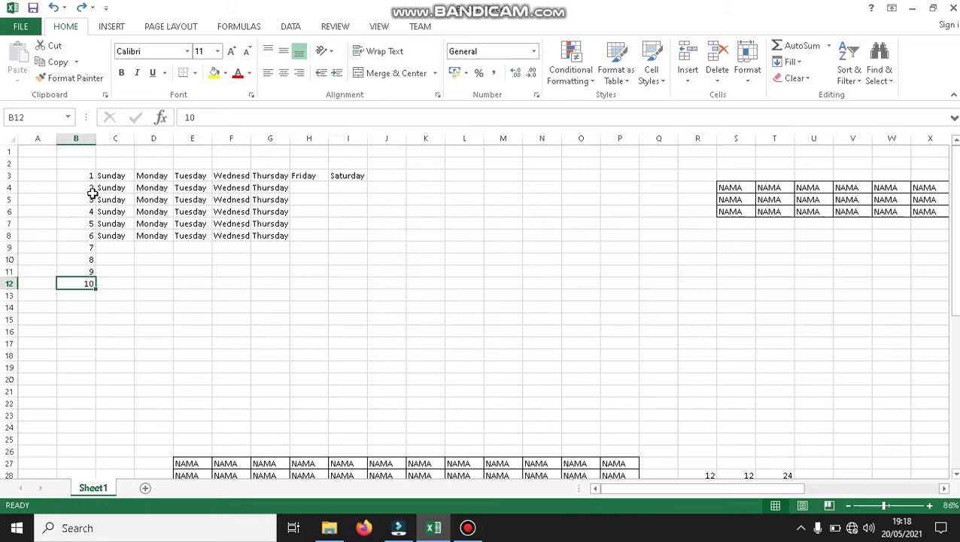
{"action": "left_click_drag", "start_coordinate": [86, 178], "coordinate": [95, 257]}
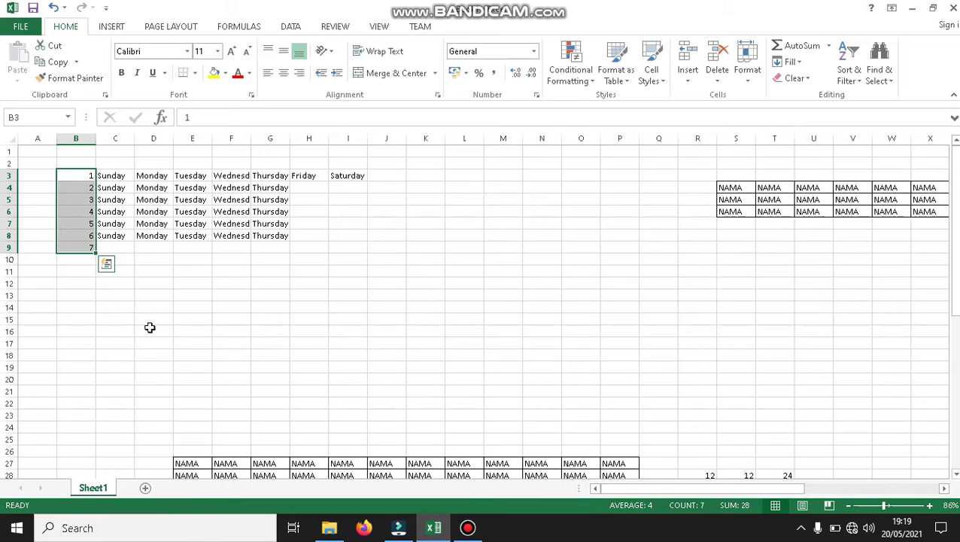
Remove Friday and Saturday from H3:I3.
{"action": "left_click", "coordinate": [281, 172]}
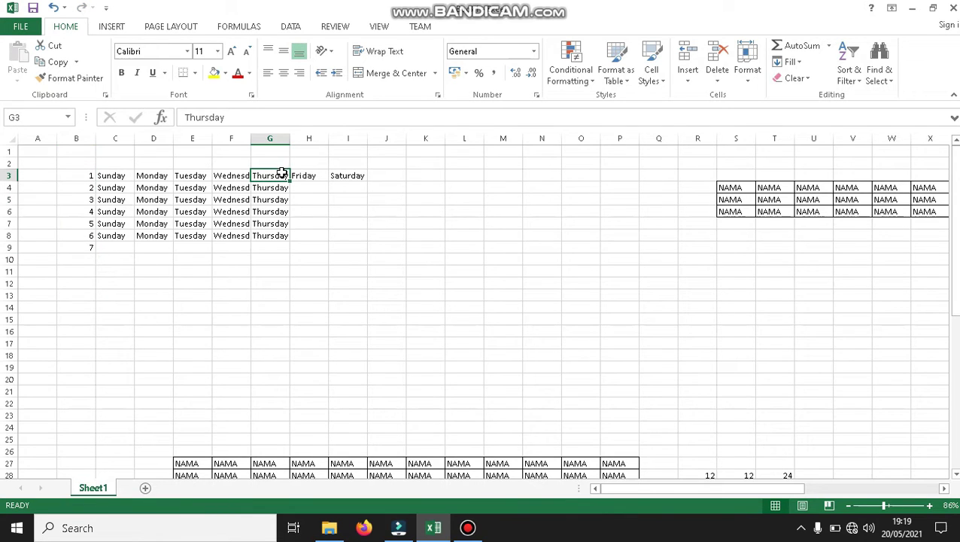
{"action": "left_click_drag", "start_coordinate": [280, 174], "coordinate": [274, 248]}
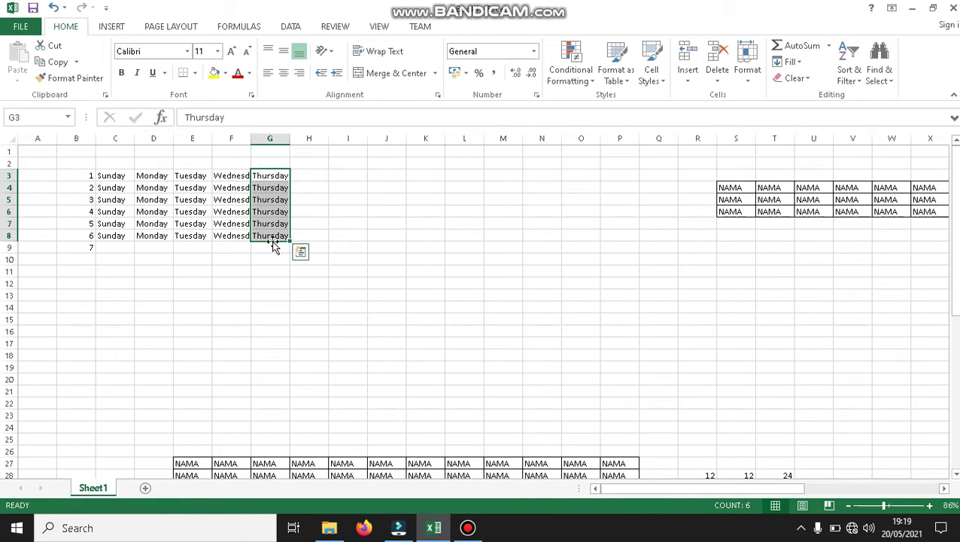
{"action": "left_click", "coordinate": [261, 209]}
{"action": "left_click", "coordinate": [102, 221]}
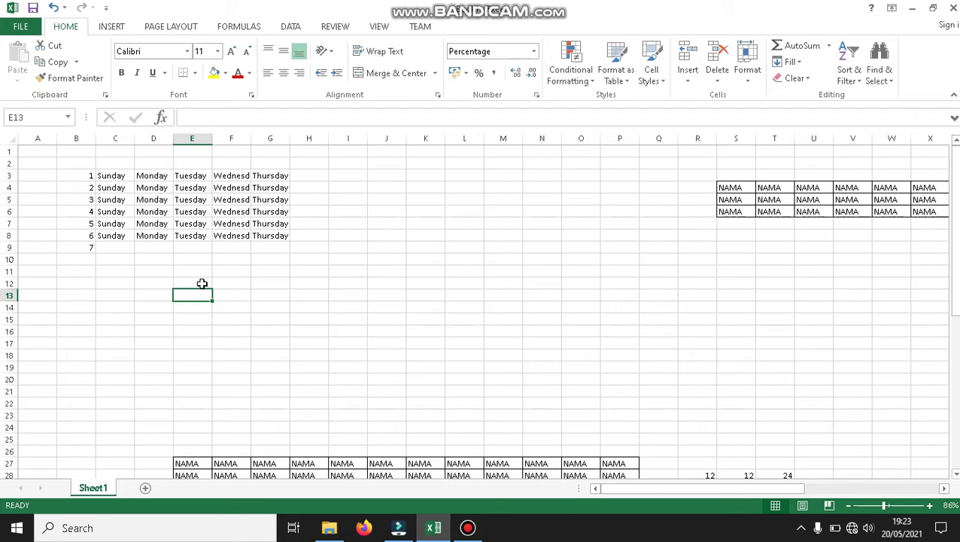
Enter 1 in F13 and 2 in F14.
{"action": "key", "text": "Right"}
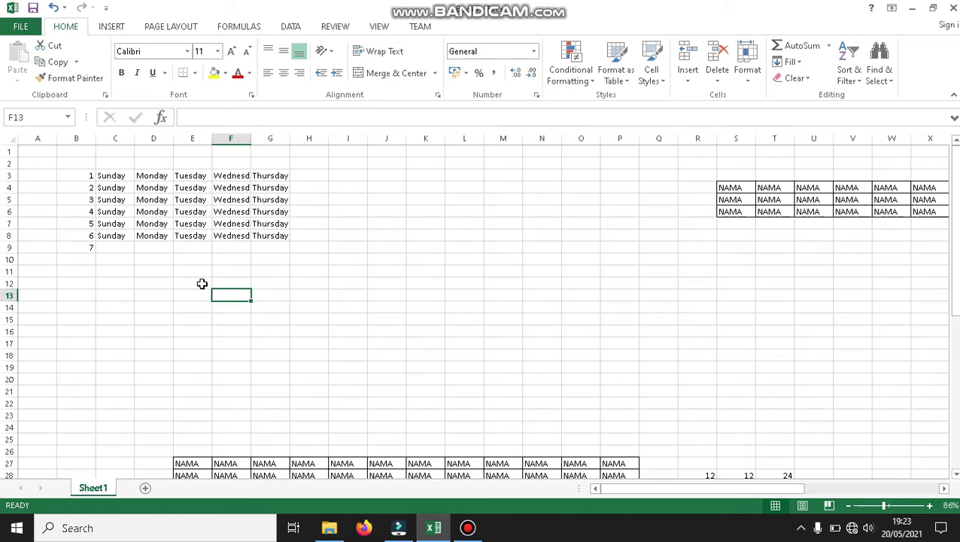
{"action": "type", "text": "1"}
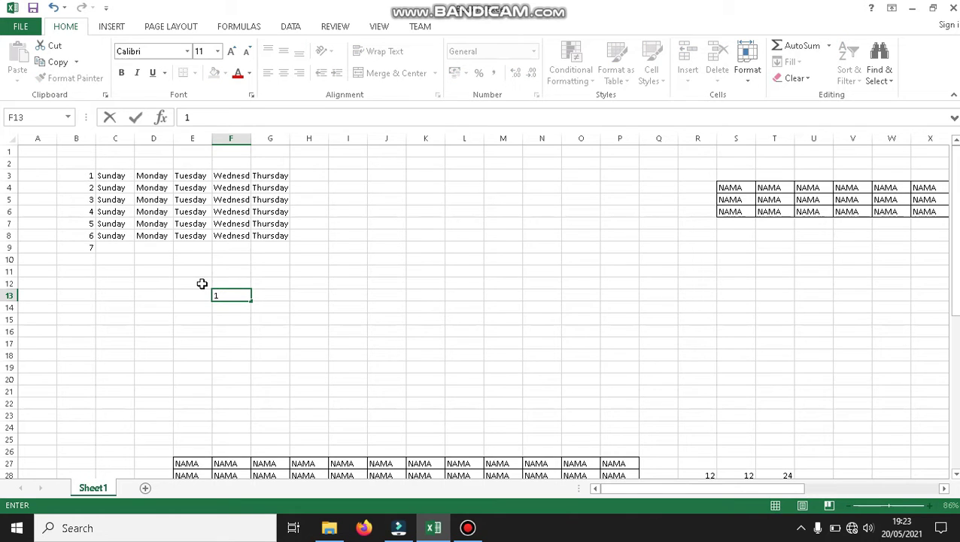
{"action": "key", "text": "Return"}
{"action": "type", "text": "2"}
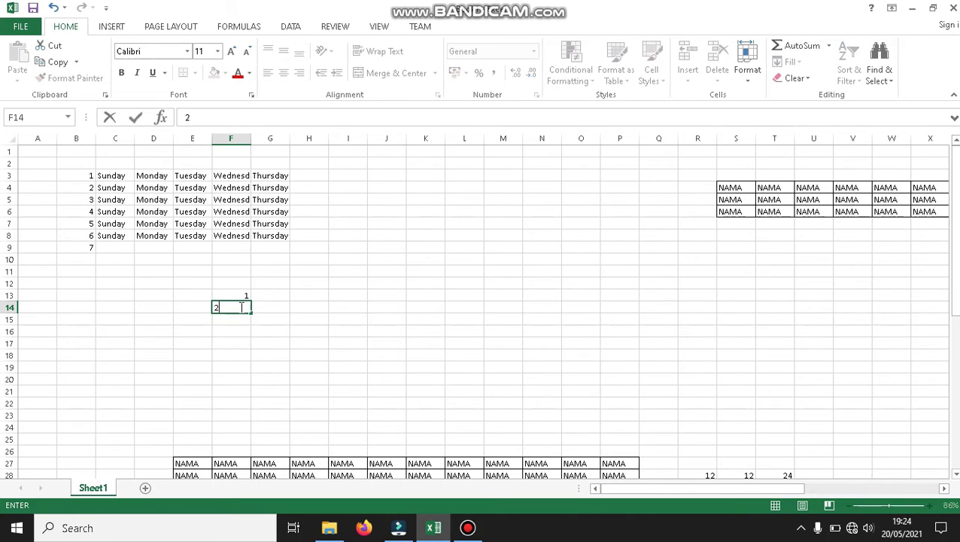
{"action": "left_click", "coordinate": [242, 296]}
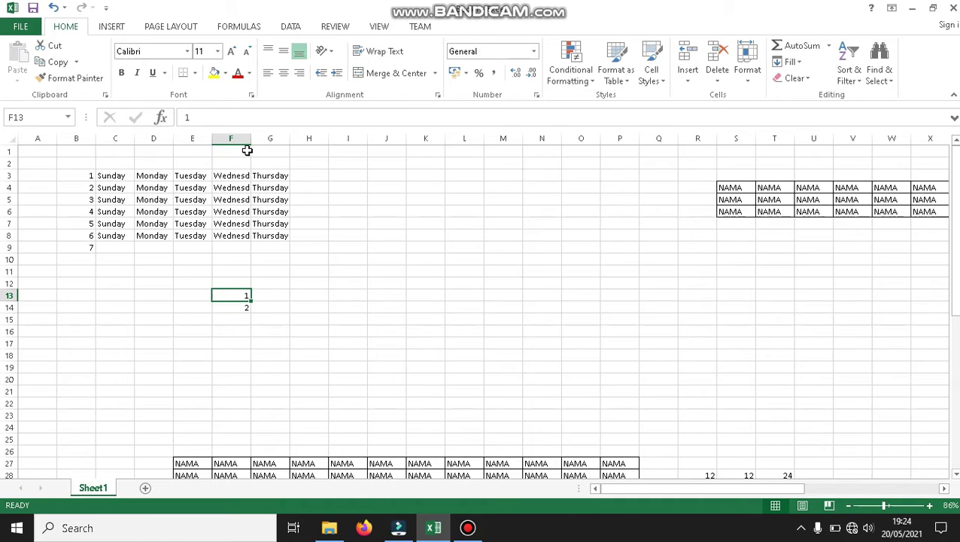
Format F13:F14 as Currency, trying Time first.
{"action": "left_click", "coordinate": [534, 52]}
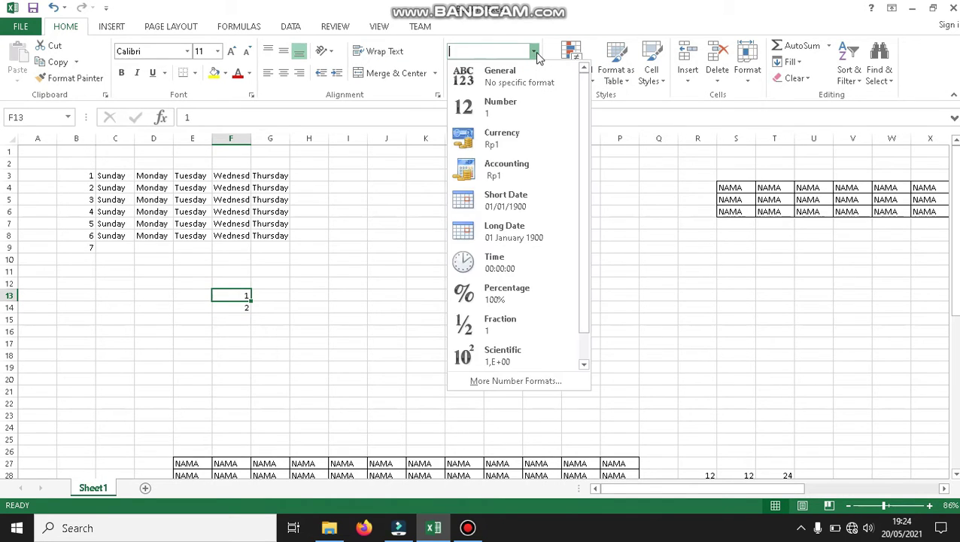
{"action": "left_click", "coordinate": [239, 298]}
{"action": "left_click_drag", "start_coordinate": [236, 299], "coordinate": [236, 307]}
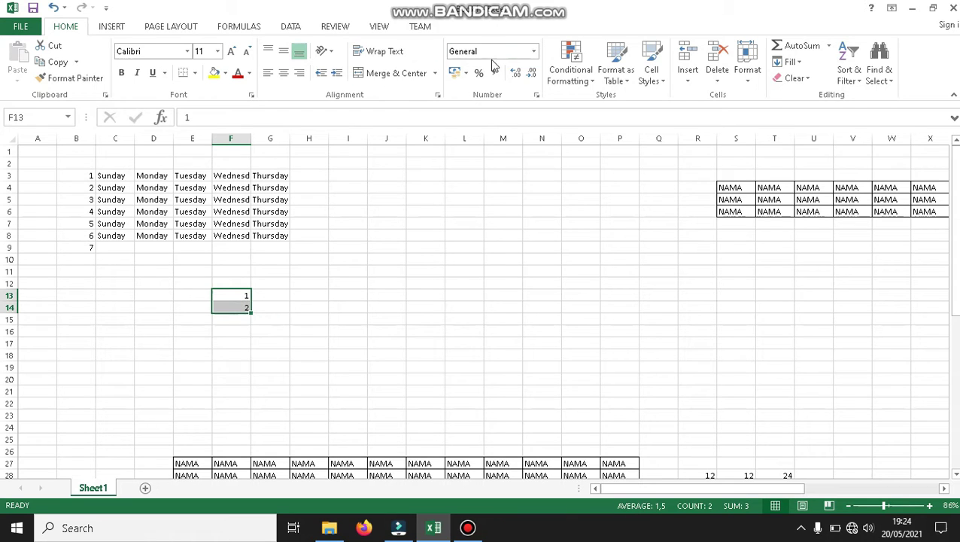
{"action": "left_click", "coordinate": [534, 51]}
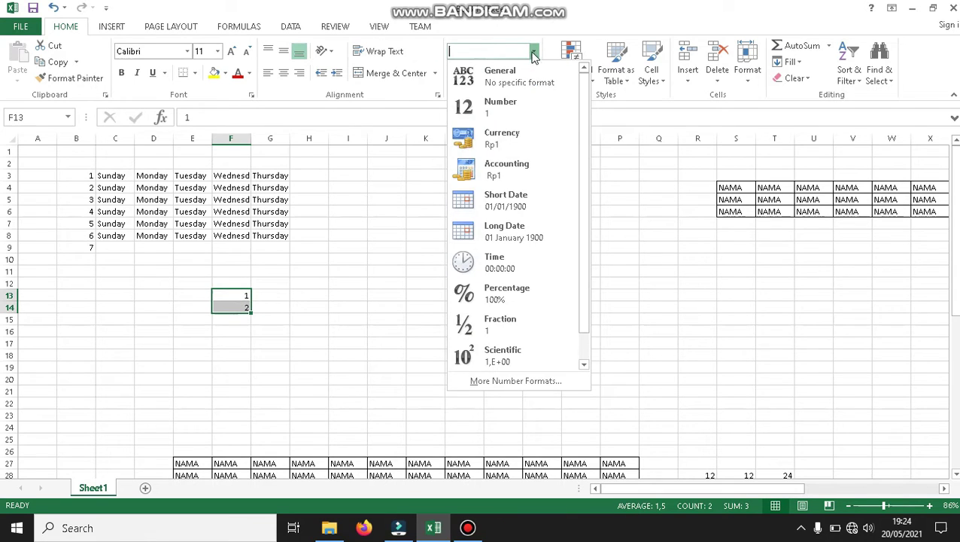
{"action": "left_click", "coordinate": [522, 268]}
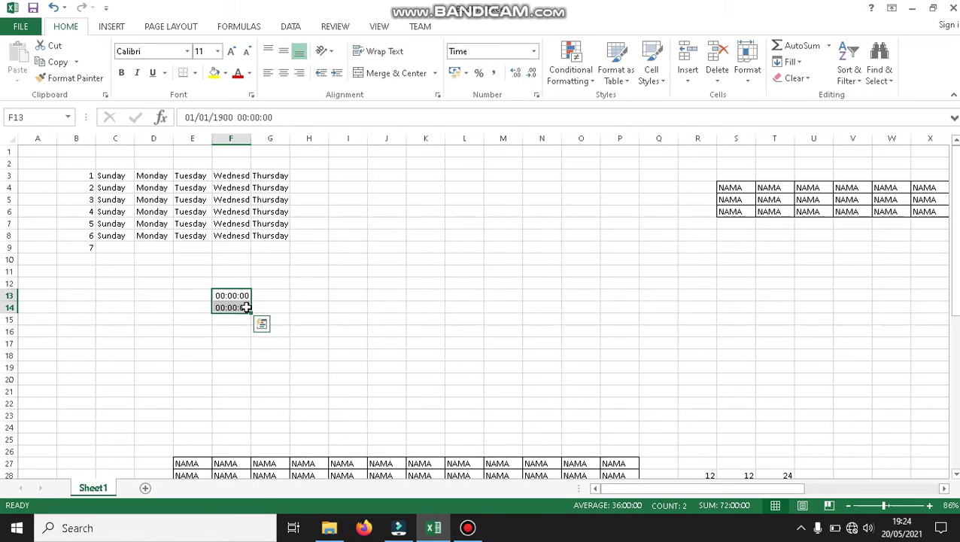
{"action": "left_click", "coordinate": [534, 51]}
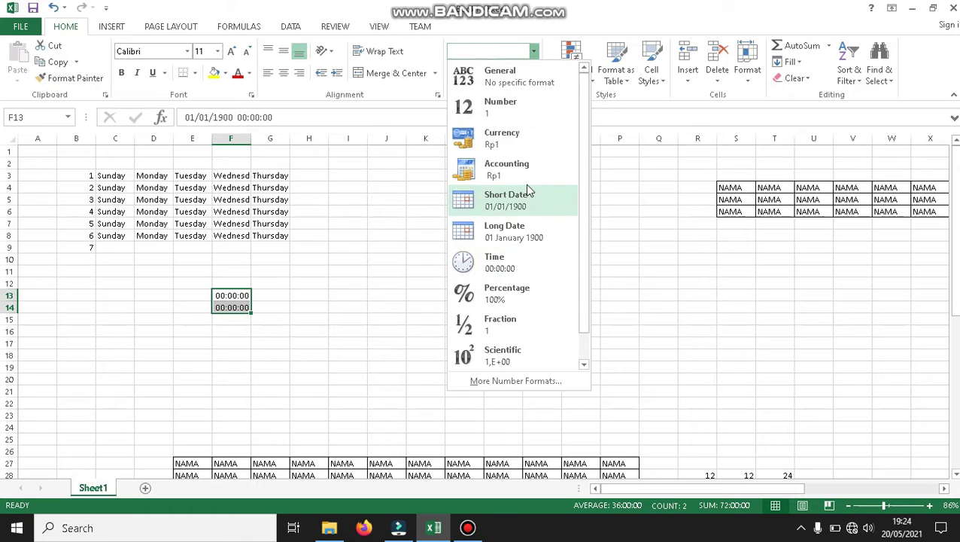
{"action": "left_click", "coordinate": [514, 140]}
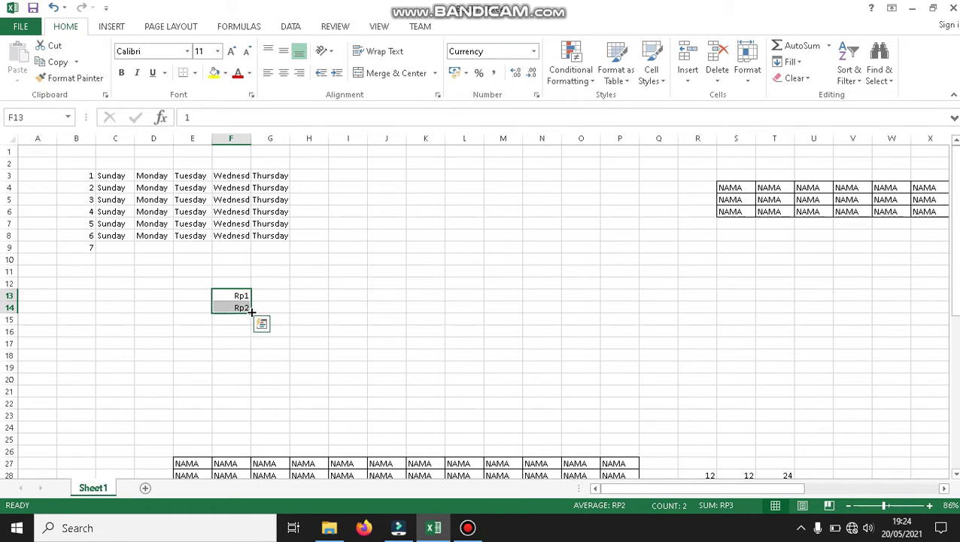
Fill the currency series down to F21, giving Rp1 through Rp9.
{"action": "left_click_drag", "start_coordinate": [251, 312], "coordinate": [254, 393]}
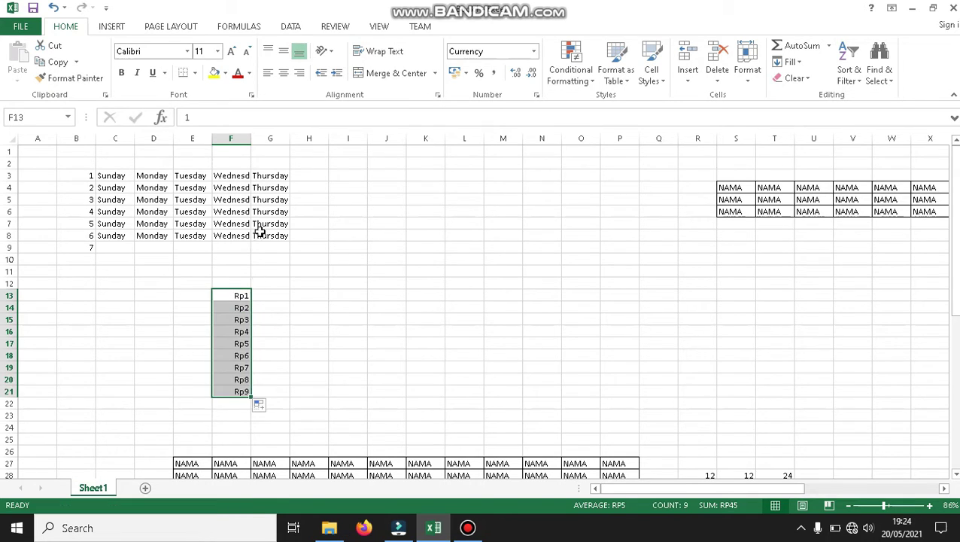
{"action": "left_click", "coordinate": [262, 404]}
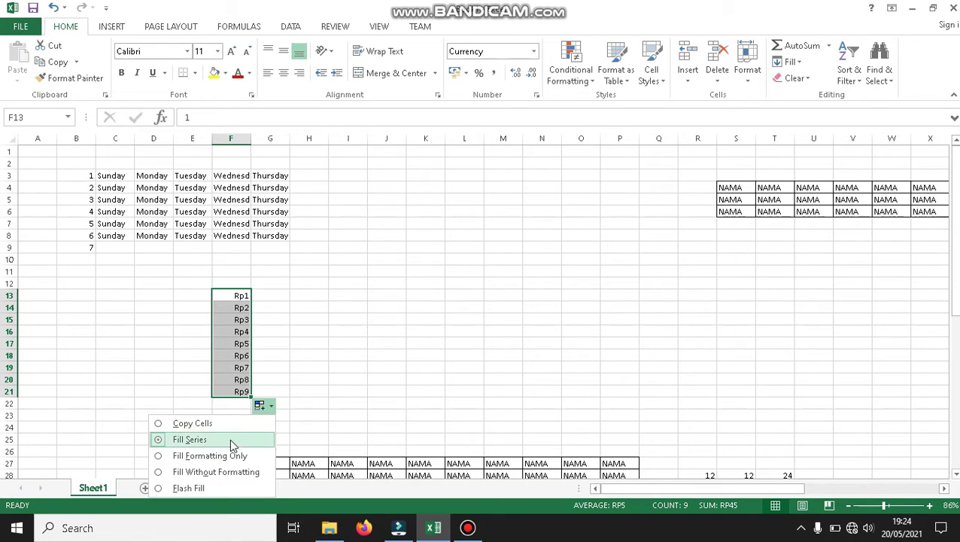
{"action": "left_click", "coordinate": [242, 284]}
{"action": "left_click", "coordinate": [240, 306]}
{"action": "left_click_drag", "start_coordinate": [240, 306], "coordinate": [242, 325]}
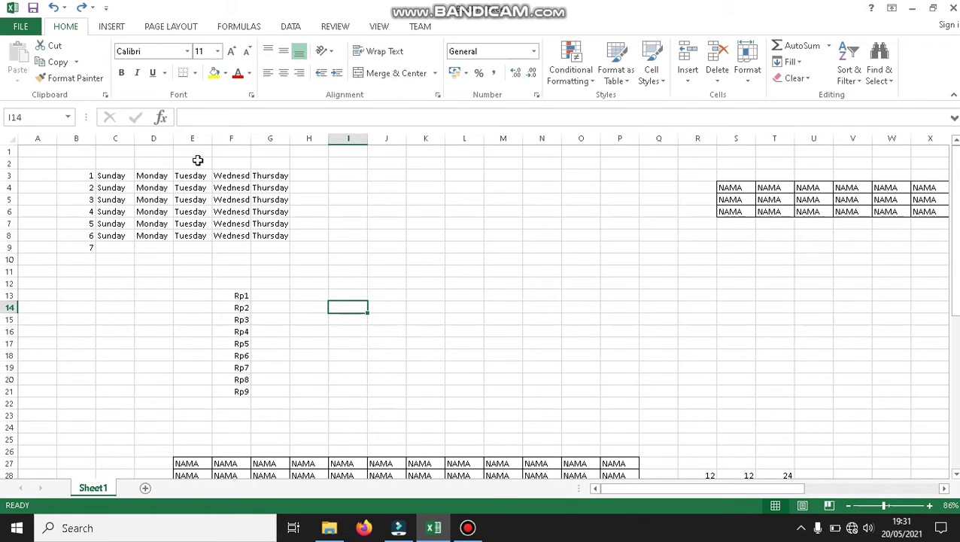
Enter 1 in cell I13.
{"action": "left_click", "coordinate": [345, 296]}
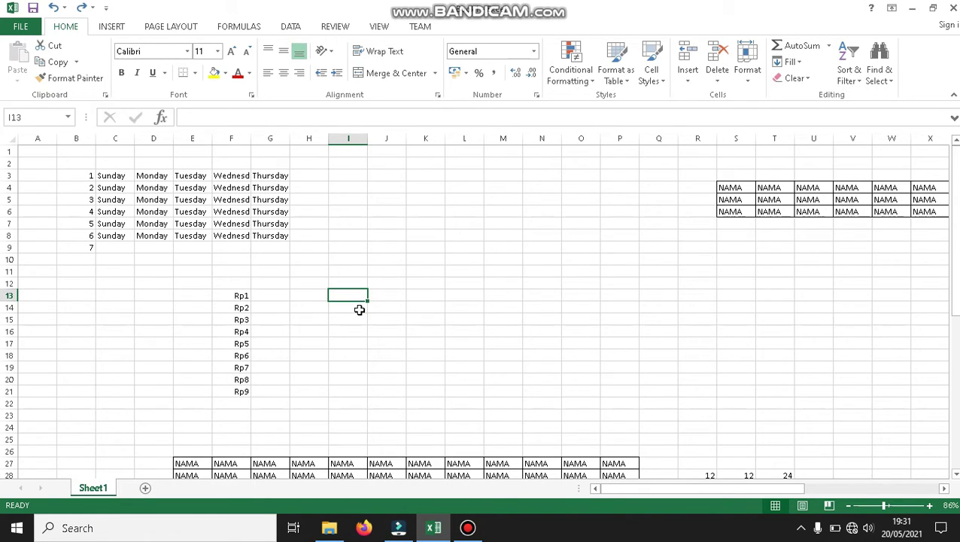
{"action": "left_click", "coordinate": [356, 307]}
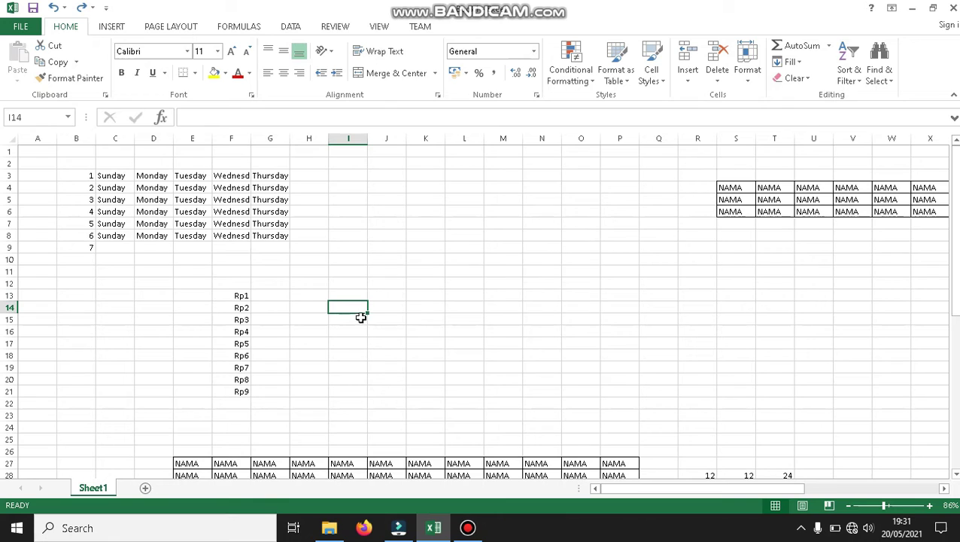
{"action": "left_click", "coordinate": [351, 296]}
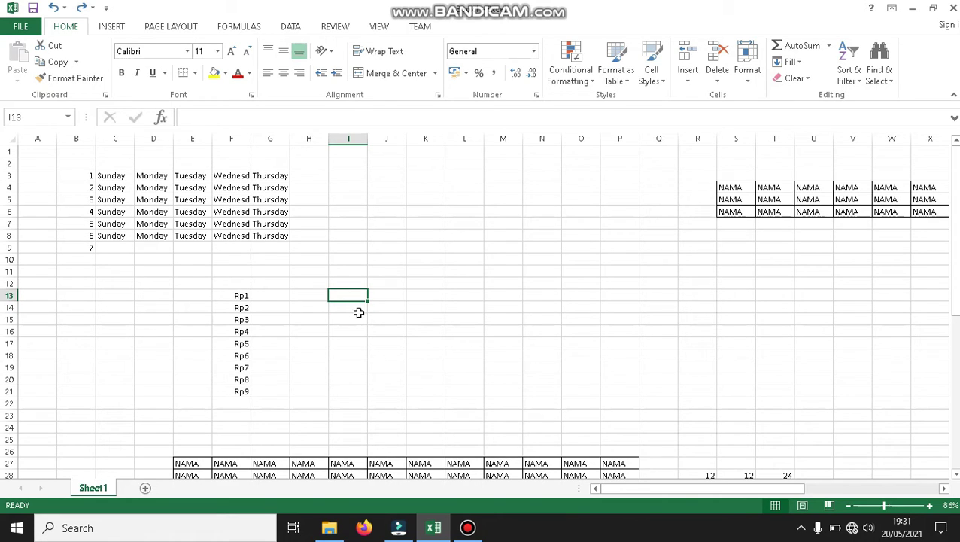
{"action": "type", "text": "1"}
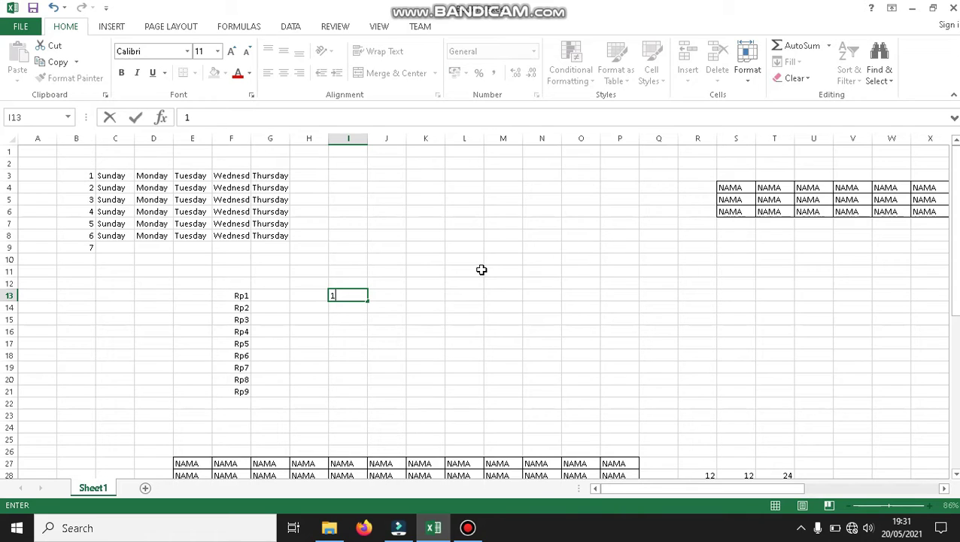
{"action": "left_click", "coordinate": [351, 308]}
{"action": "left_click", "coordinate": [354, 295]}
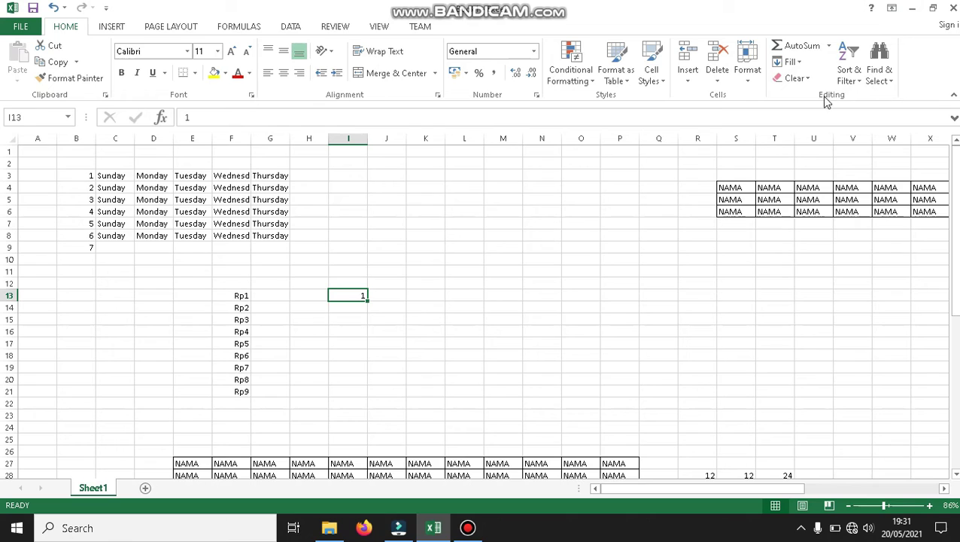
{"action": "left_click", "coordinate": [802, 61]}
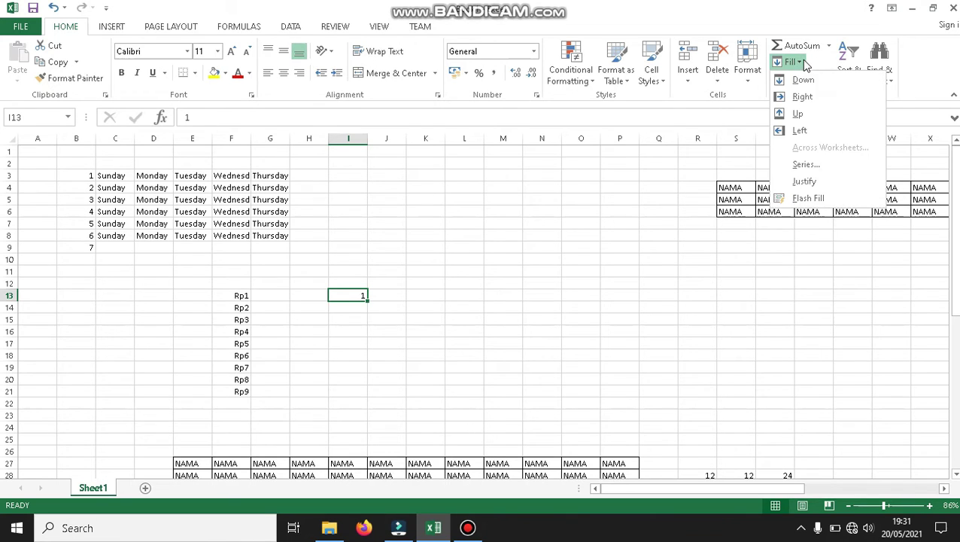
{"action": "left_click", "coordinate": [799, 166]}
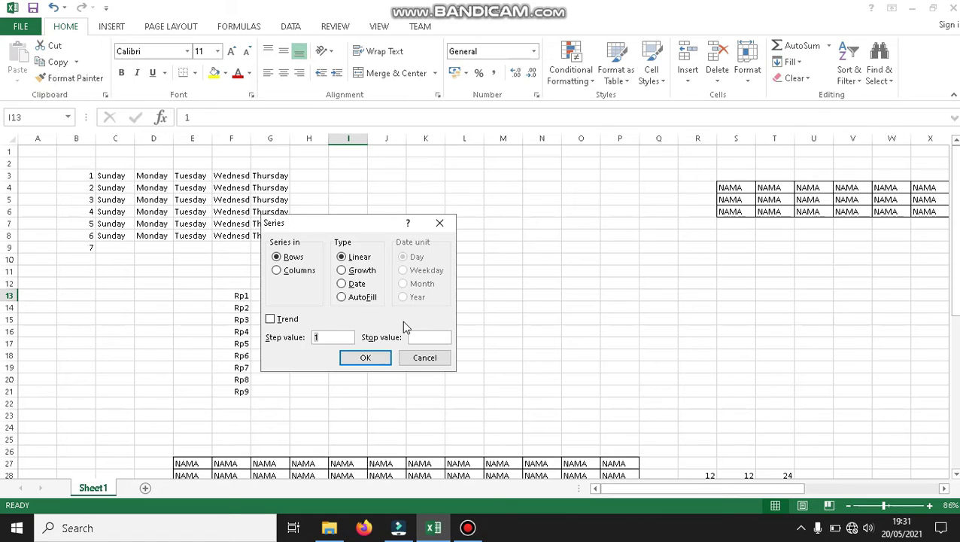
{"action": "left_click", "coordinate": [440, 222]}
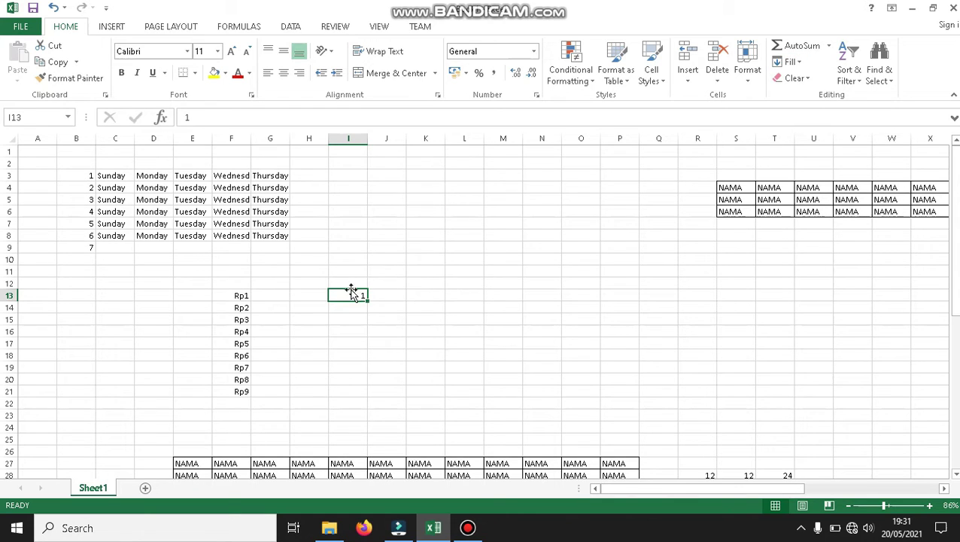
Fill I13:J13 with a Series of type AutoFill, copying the 1 into J13.
{"action": "left_click_drag", "start_coordinate": [352, 294], "coordinate": [374, 293]}
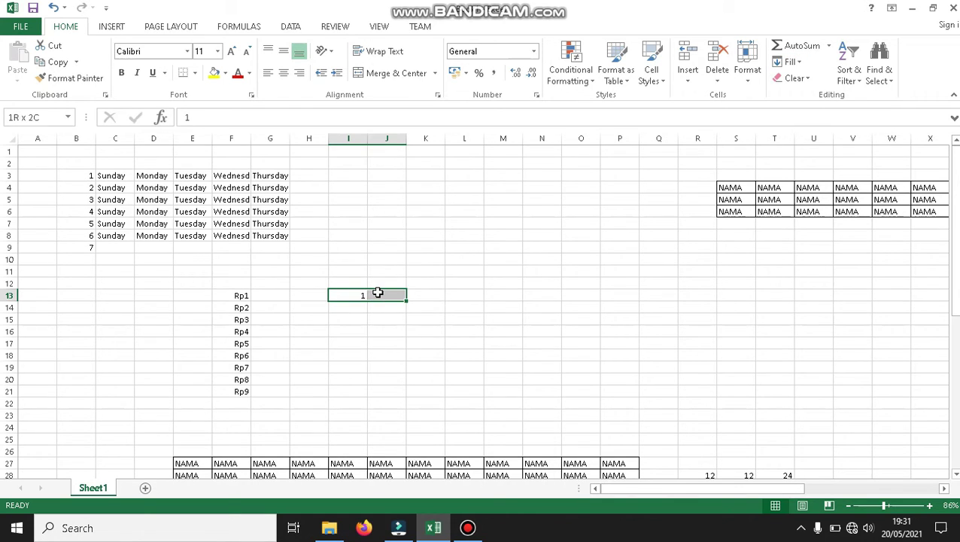
{"action": "left_click", "coordinate": [796, 66]}
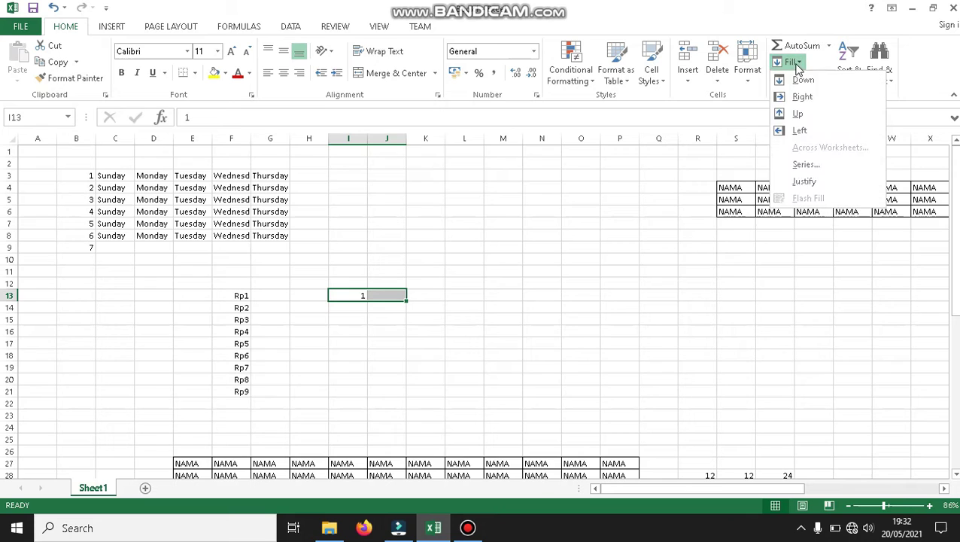
{"action": "left_click", "coordinate": [804, 164]}
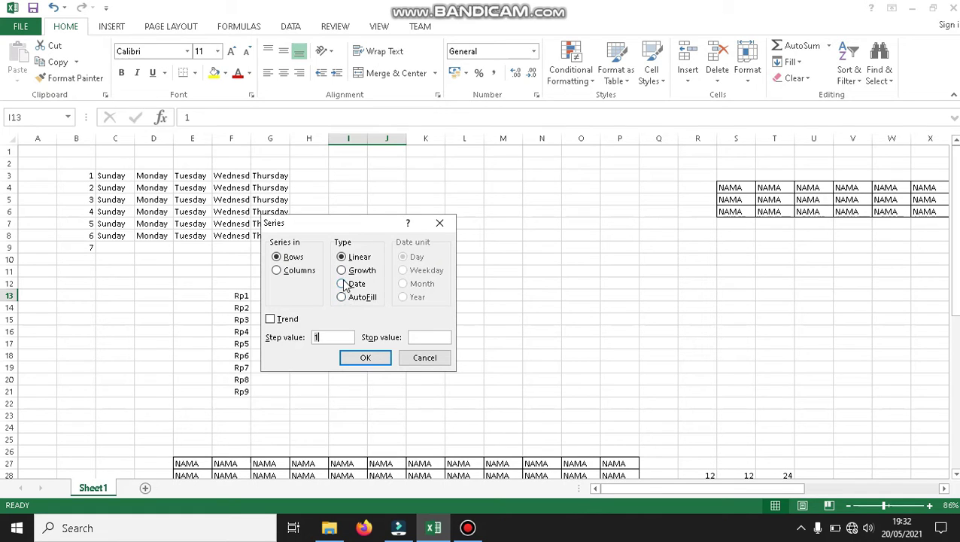
{"action": "left_click", "coordinate": [342, 296]}
{"action": "left_click", "coordinate": [343, 258]}
{"action": "left_click", "coordinate": [342, 270]}
{"action": "left_click", "coordinate": [341, 285]}
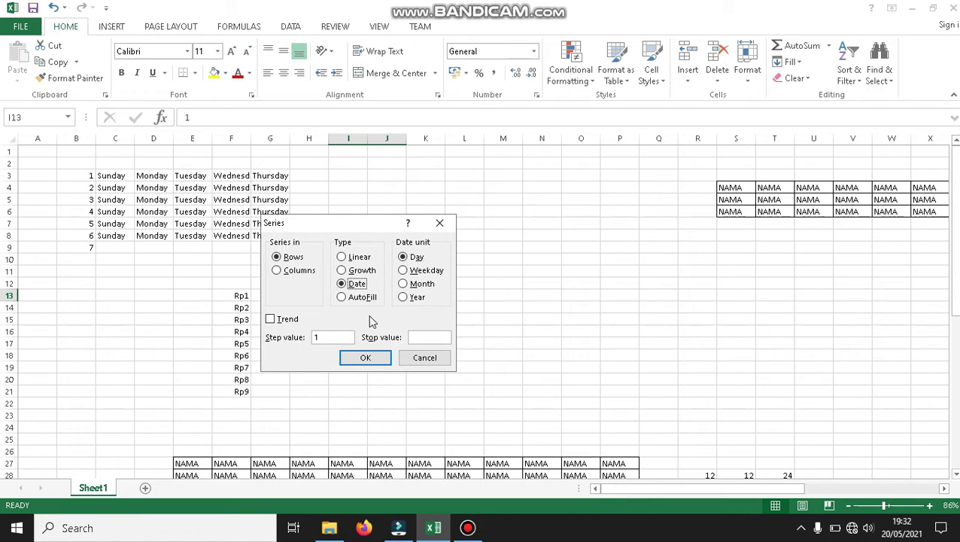
{"action": "left_click", "coordinate": [364, 299]}
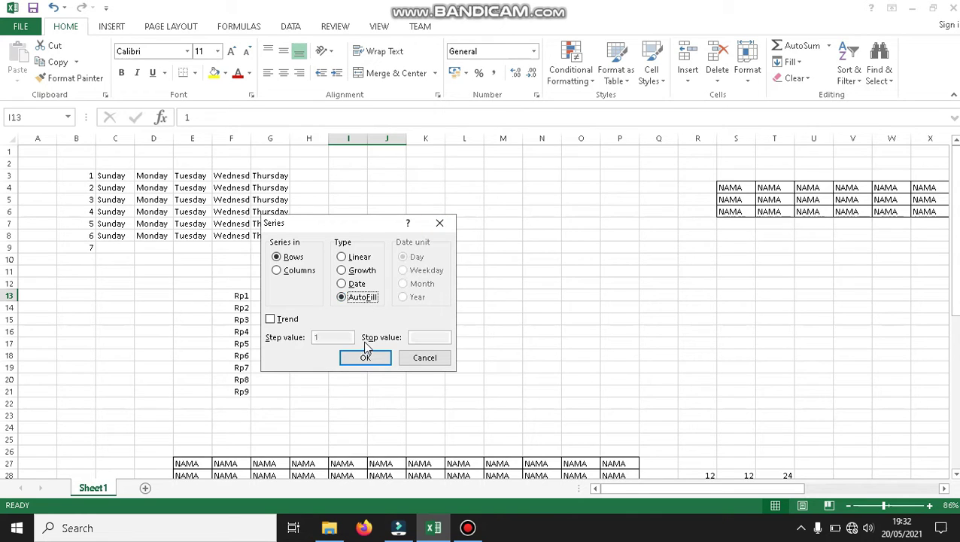
{"action": "left_click", "coordinate": [365, 356]}
{"action": "left_click", "coordinate": [423, 296]}
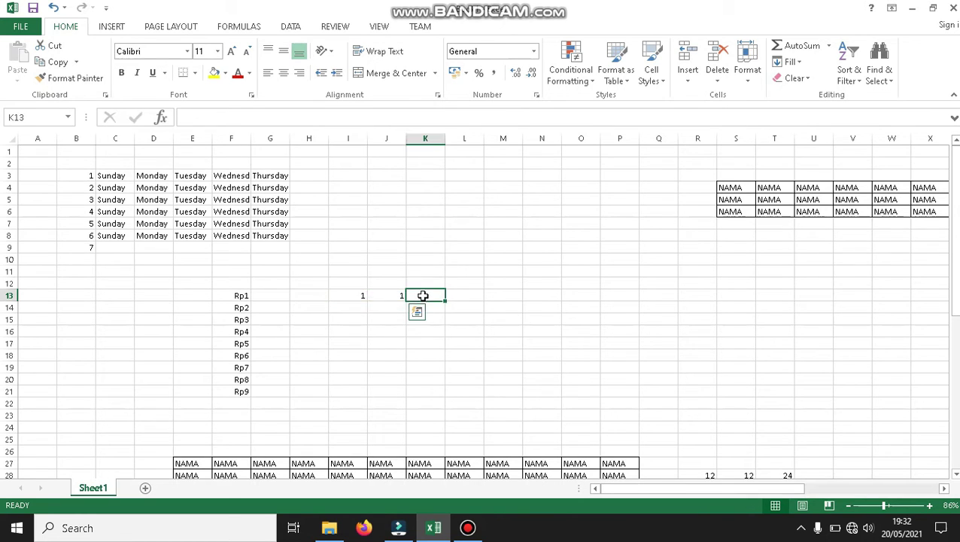
Format the 1–10 numbers in L13:L22 as Rp currency.
{"action": "left_click_drag", "start_coordinate": [359, 296], "coordinate": [399, 295]}
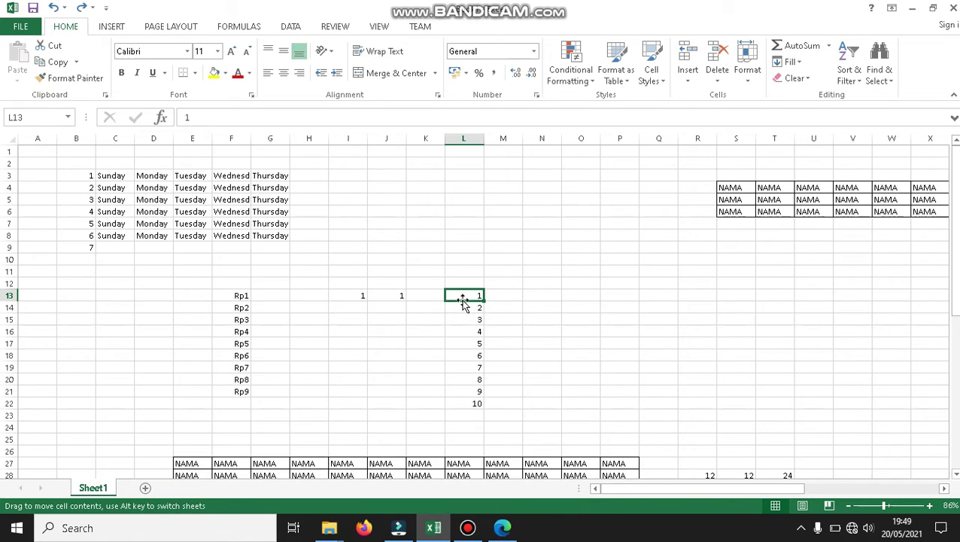
{"action": "left_click_drag", "start_coordinate": [463, 295], "coordinate": [478, 404]}
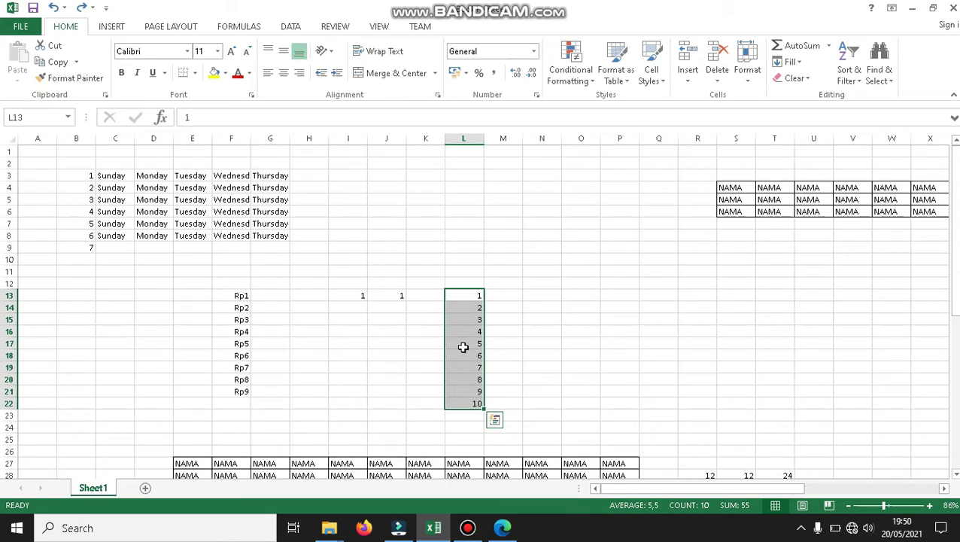
{"action": "left_click_drag", "start_coordinate": [460, 295], "coordinate": [472, 401]}
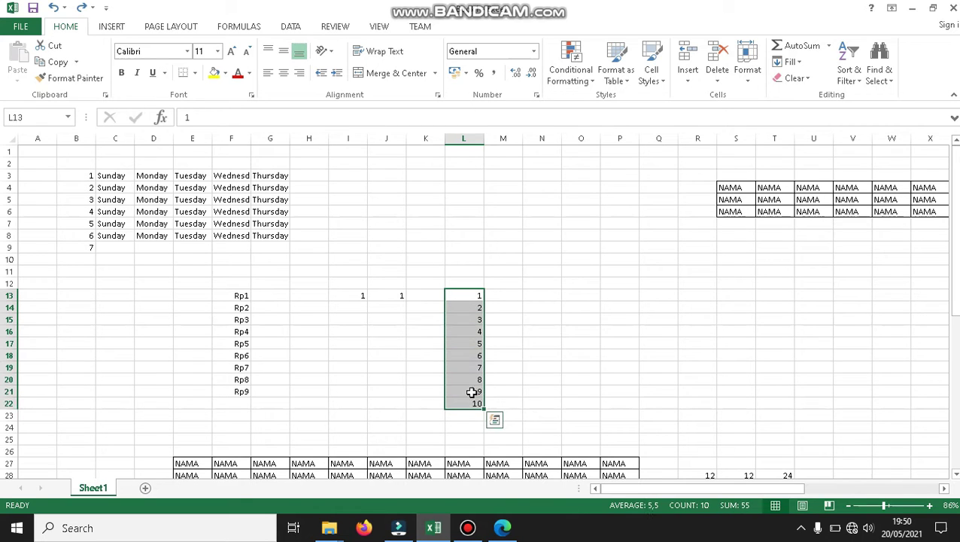
{"action": "left_click", "coordinate": [534, 51]}
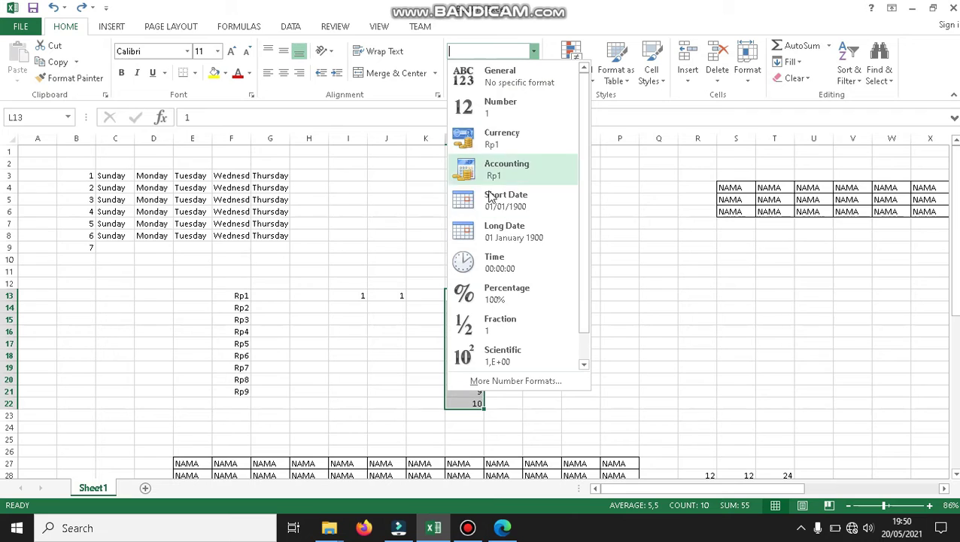
{"action": "left_click", "coordinate": [514, 137]}
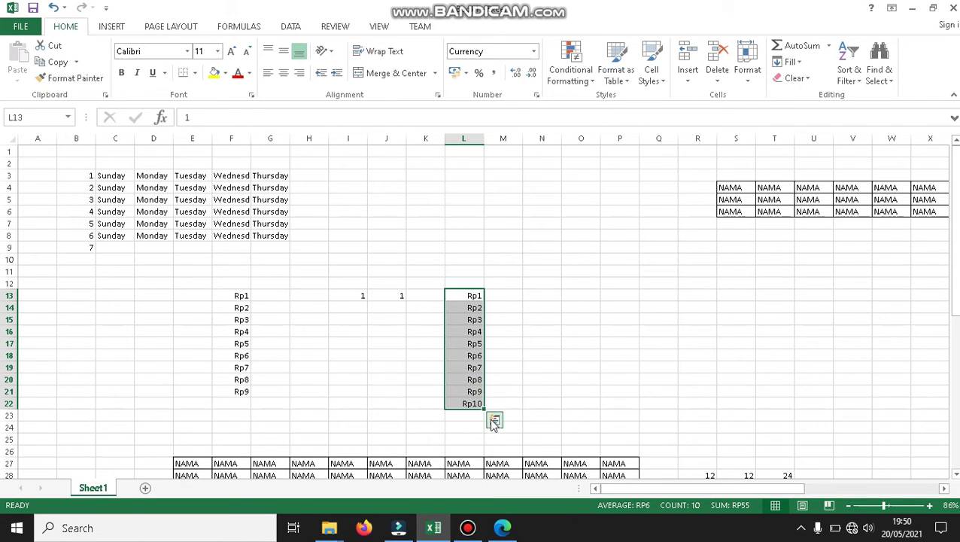
Extend the series to L26, filling L23:L24 without formatting so they show plain 11 and 12.
{"action": "left_click_drag", "start_coordinate": [484, 408], "coordinate": [487, 431]}
{"action": "left_click", "coordinate": [504, 444]}
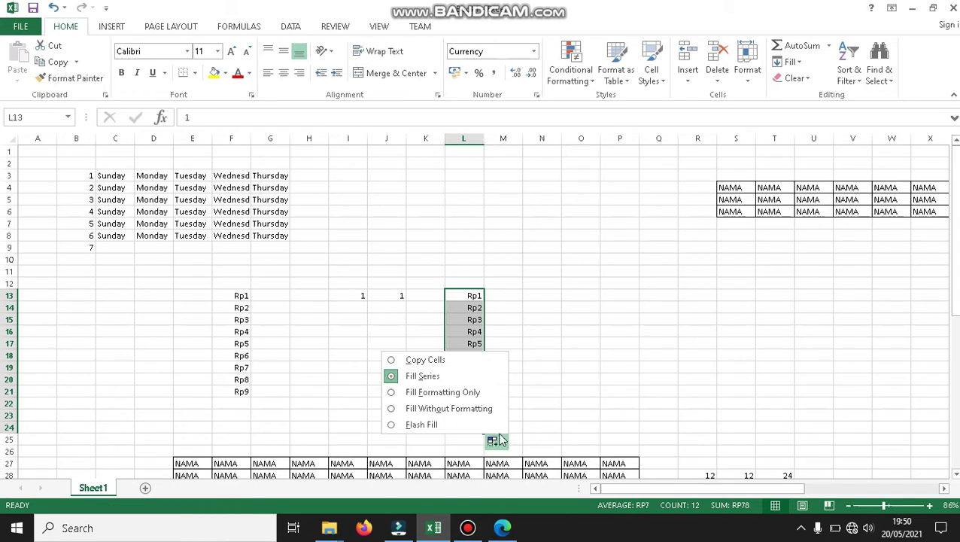
{"action": "left_click", "coordinate": [482, 410]}
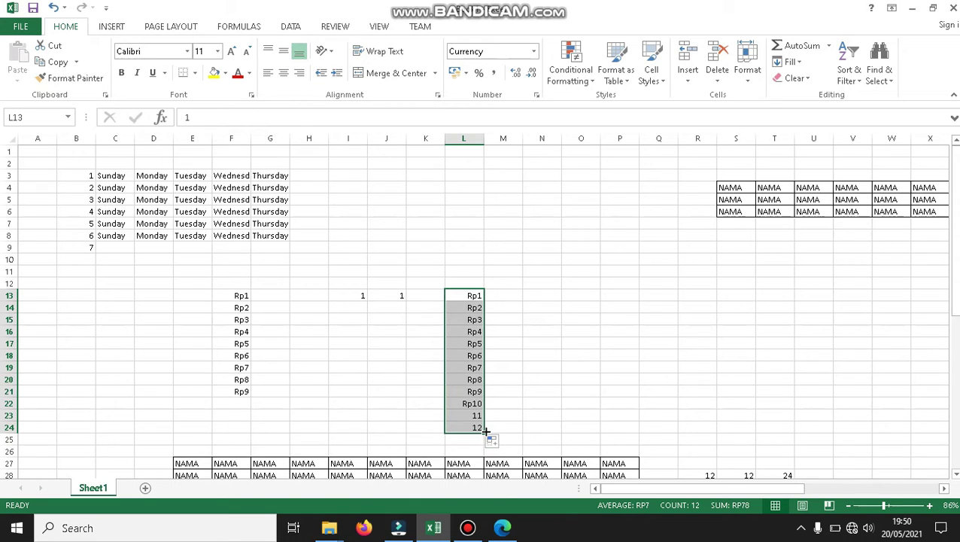
{"action": "left_click_drag", "start_coordinate": [484, 432], "coordinate": [485, 444]}
{"action": "left_click_drag", "start_coordinate": [485, 454], "coordinate": [487, 455]}
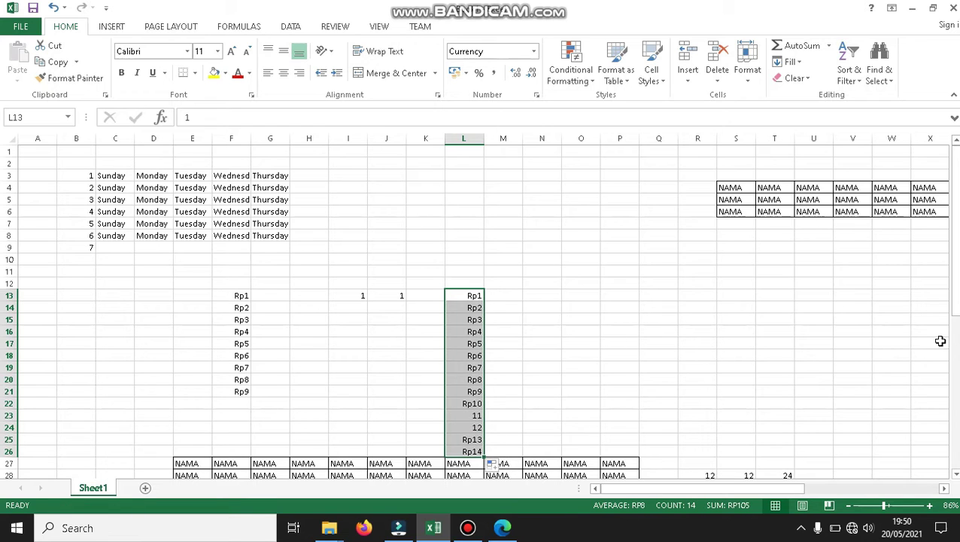
{"action": "left_click_drag", "start_coordinate": [955, 267], "coordinate": [955, 307]}
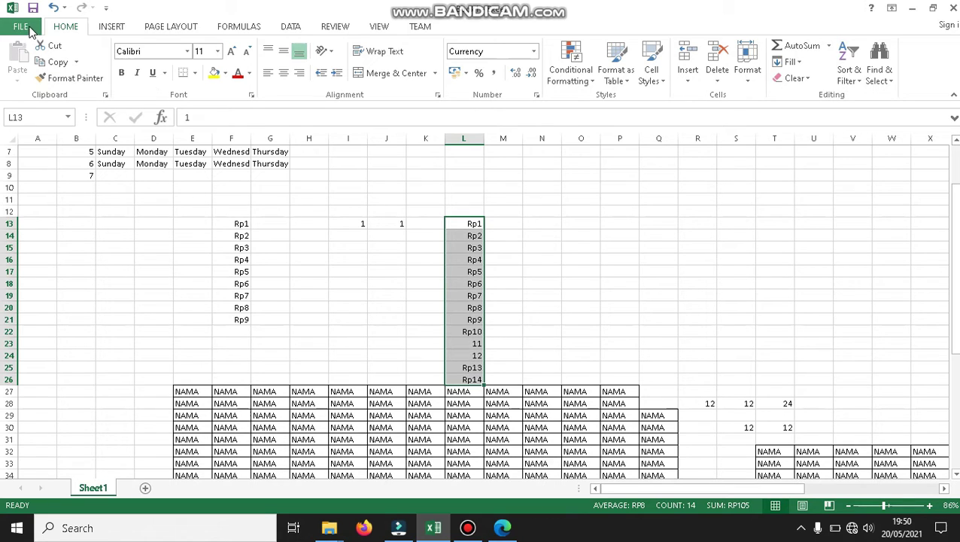
Open Excel Options on the Advanced category, scrolled to the Edit Custom Lists setting.
{"action": "left_click", "coordinate": [23, 27]}
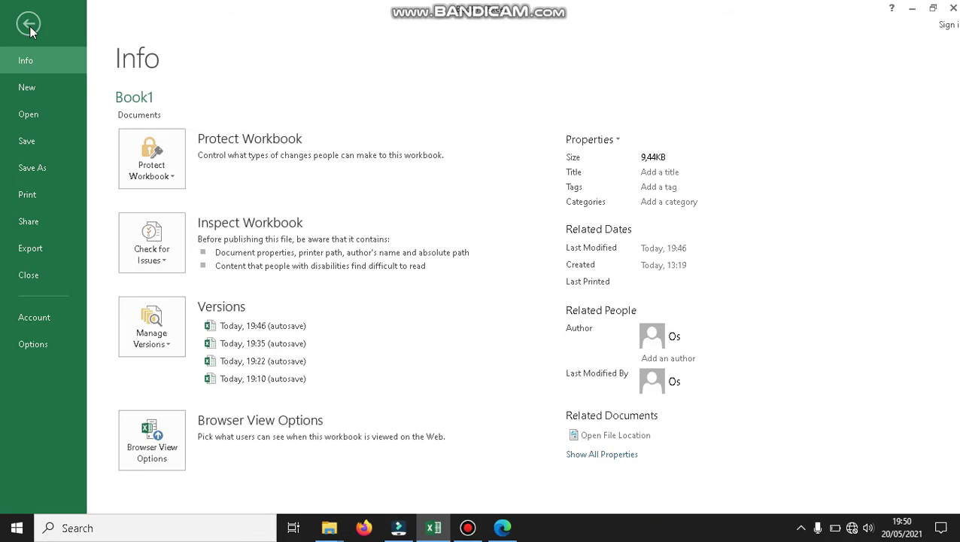
{"action": "left_click", "coordinate": [28, 23]}
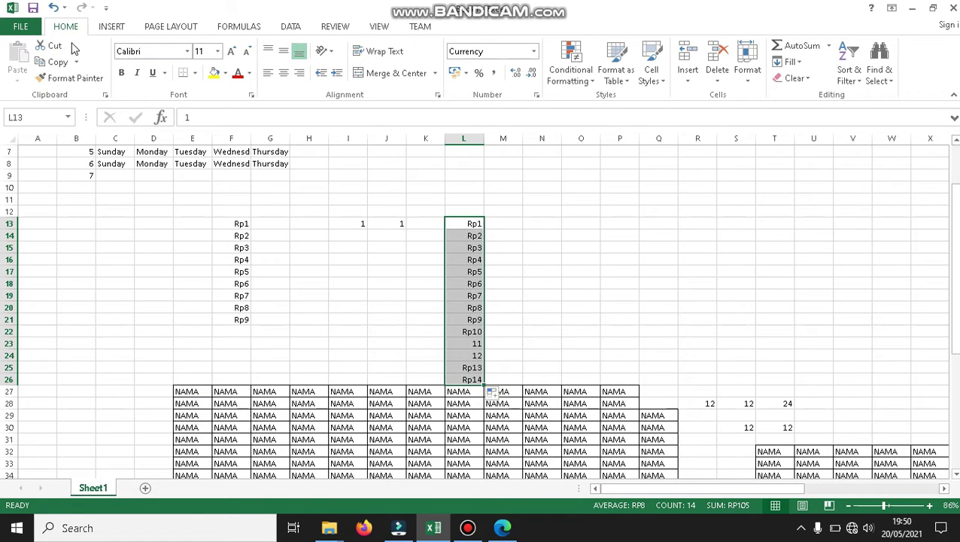
{"action": "left_click", "coordinate": [20, 30]}
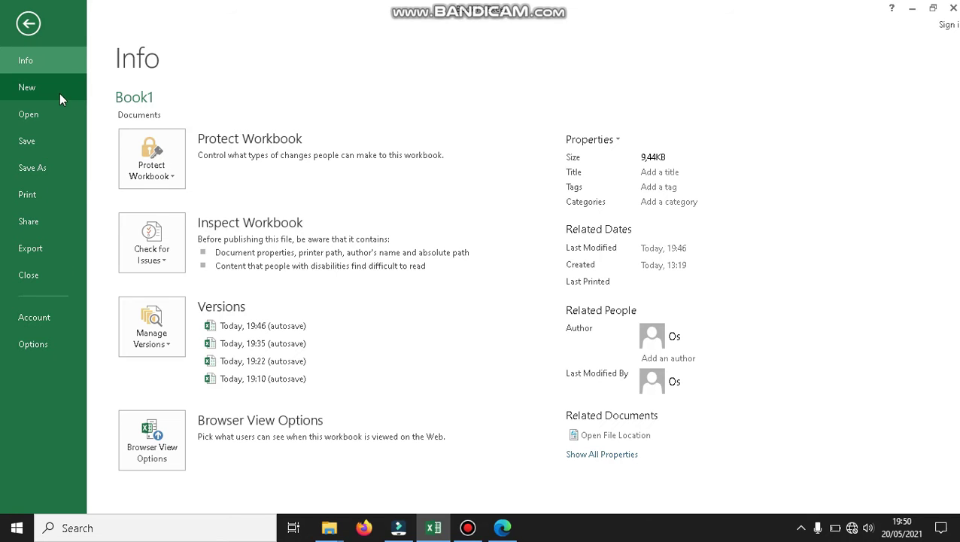
{"action": "left_click", "coordinate": [33, 344]}
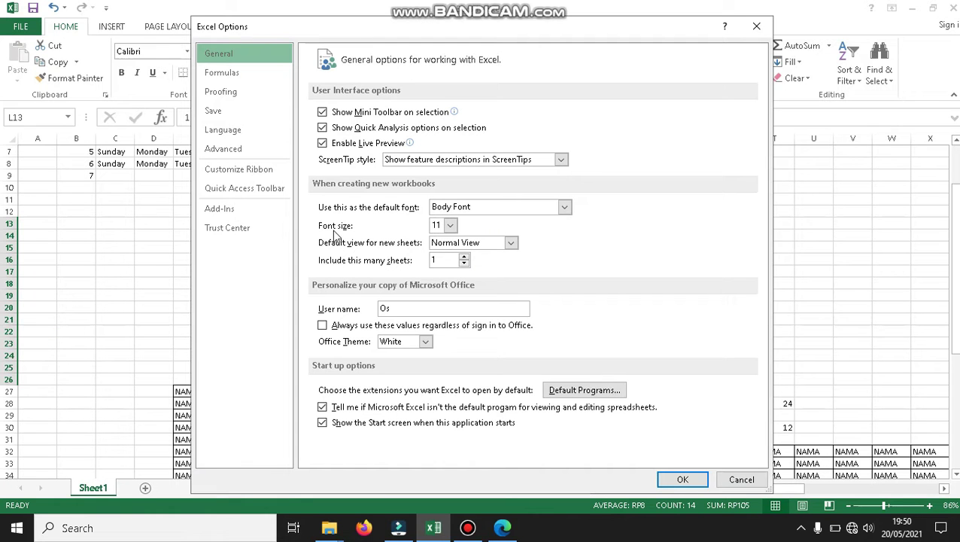
{"action": "left_click", "coordinate": [259, 154]}
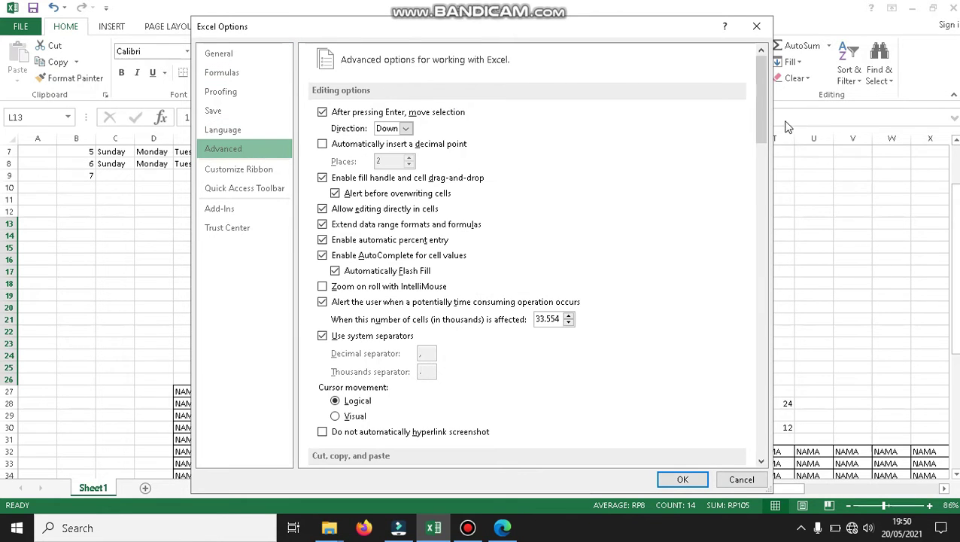
{"action": "left_click_drag", "start_coordinate": [764, 116], "coordinate": [804, 404]}
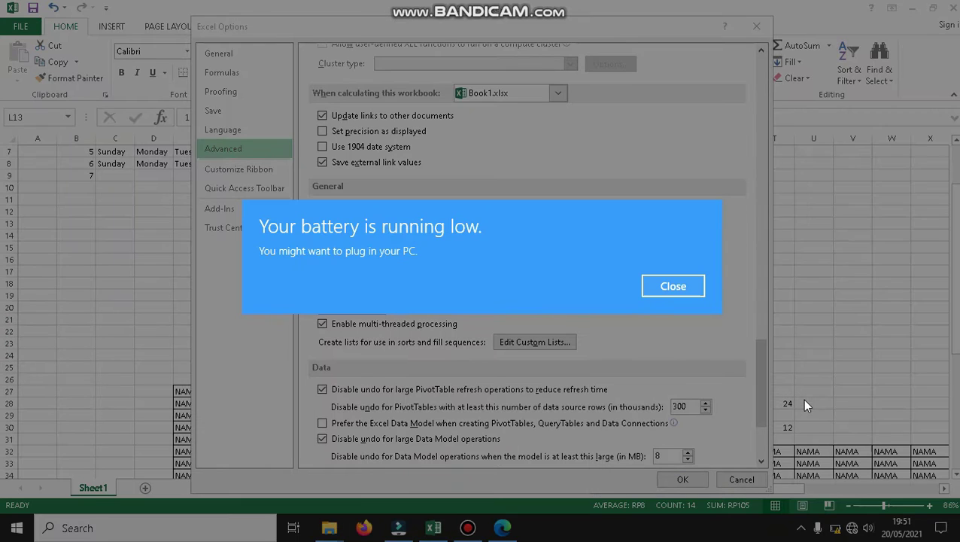
{"action": "left_click", "coordinate": [689, 290]}
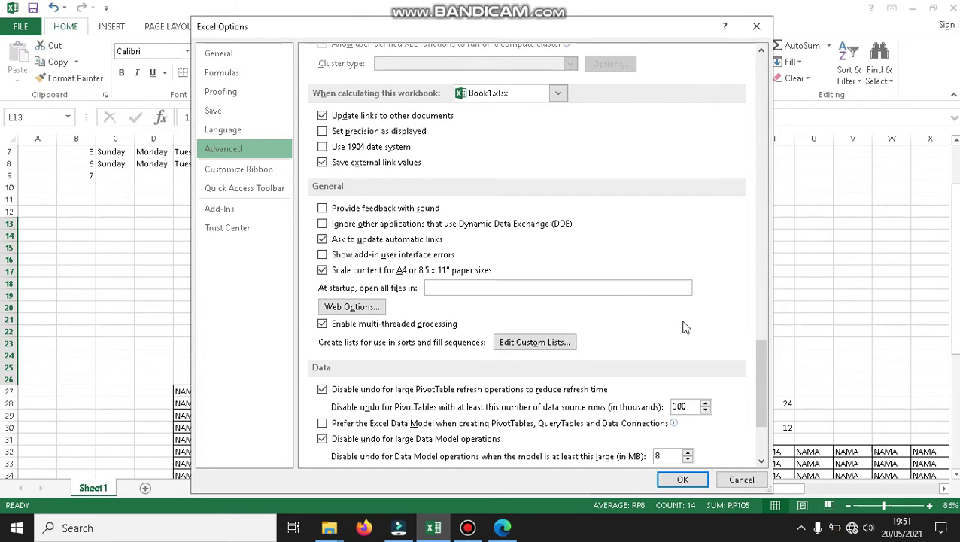
Open Edit Custom Lists and look through the built-in day and month lists.
{"action": "left_click", "coordinate": [553, 344]}
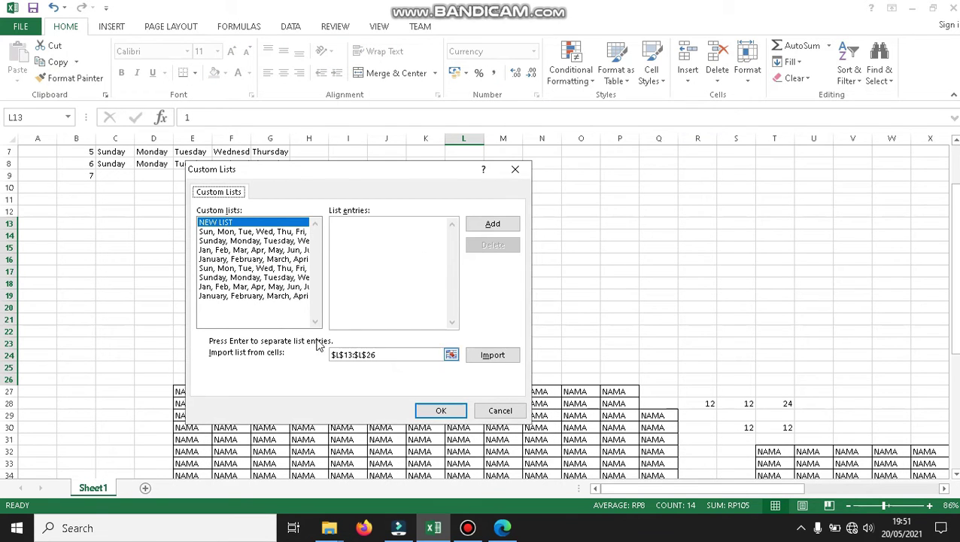
{"action": "left_click", "coordinate": [260, 231]}
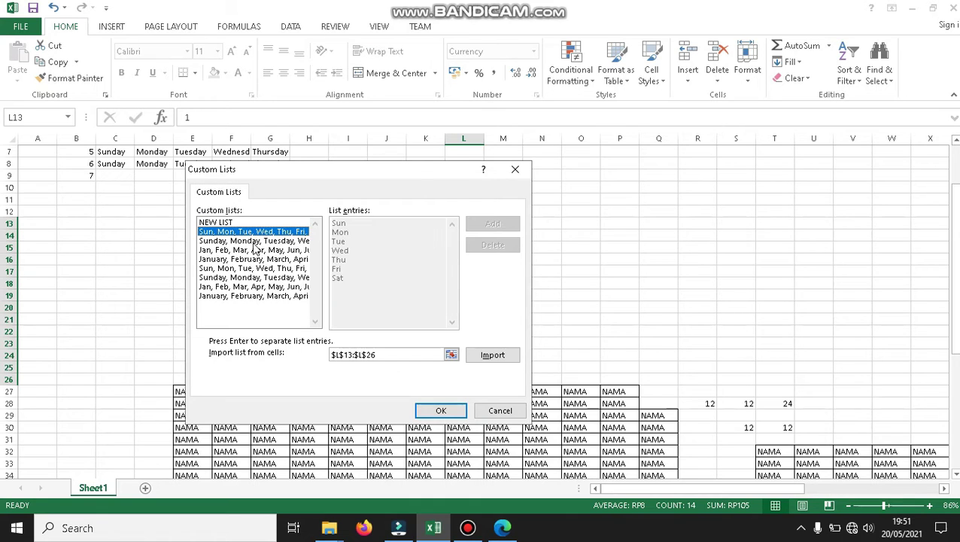
{"action": "left_click", "coordinate": [262, 241]}
{"action": "left_click", "coordinate": [258, 279]}
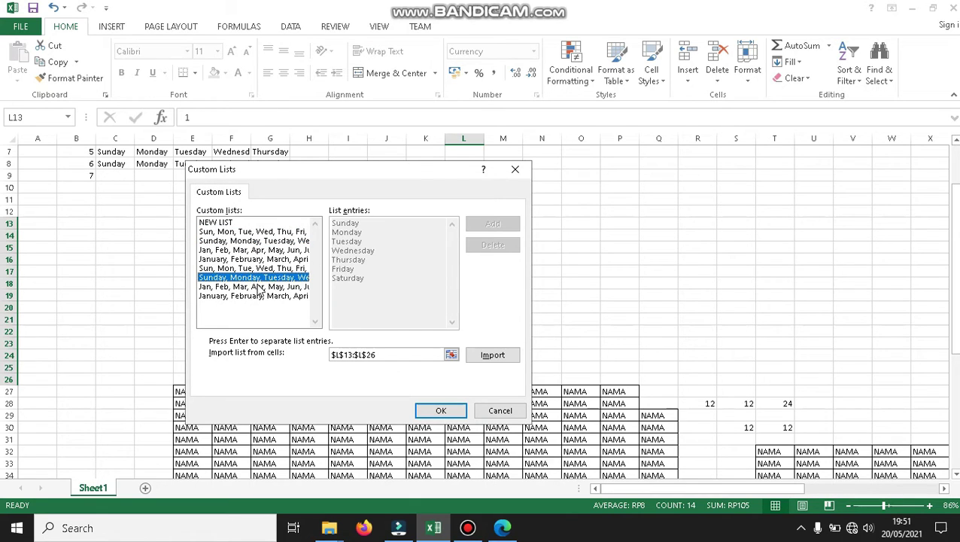
{"action": "left_click", "coordinate": [262, 298]}
{"action": "left_click", "coordinate": [261, 243]}
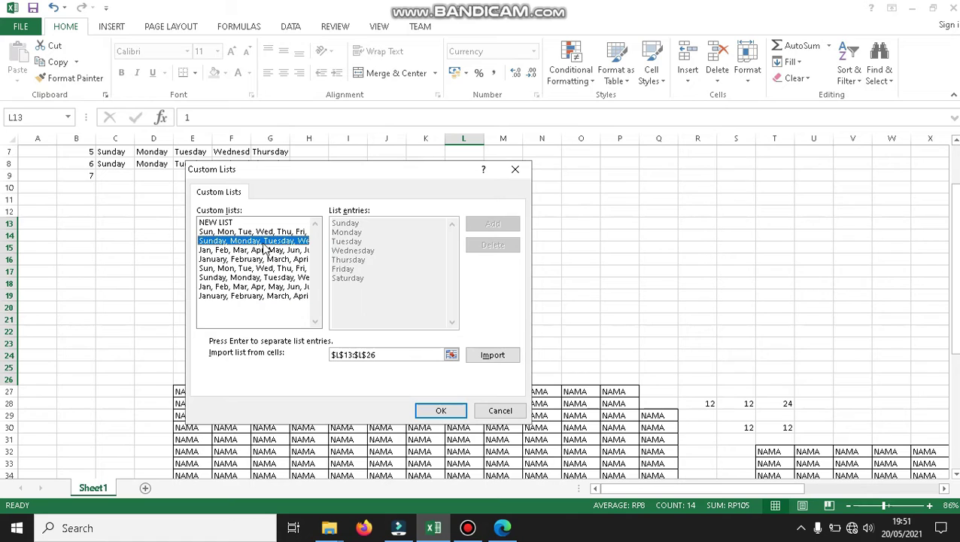
Add the new custom list Satu, Dua, Tiga, Empat, Lima and save it with OK.
{"action": "left_click", "coordinate": [223, 222]}
{"action": "left_click", "coordinate": [428, 222]}
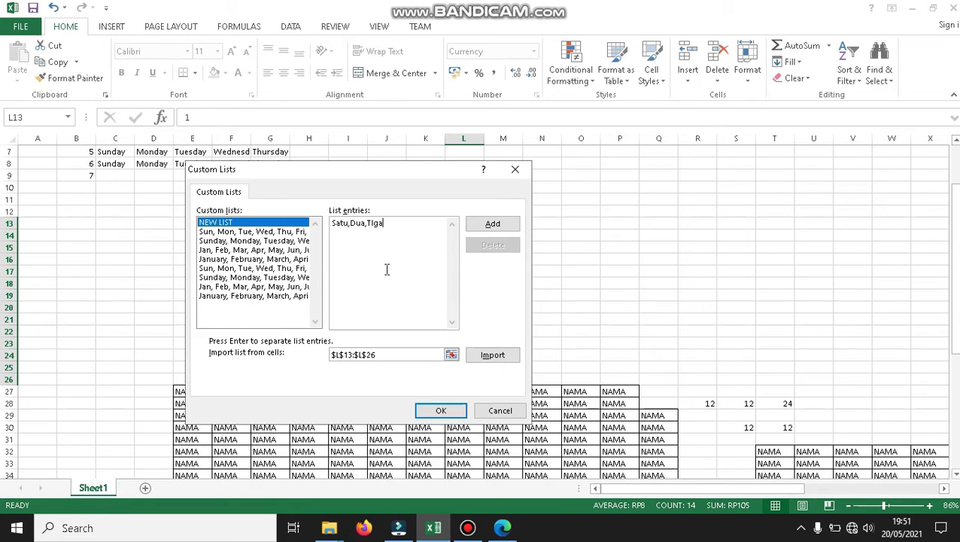
{"action": "key", "text": "BackSpace"}
{"action": "key", "text": "BackSpace"}
{"action": "type", "text": ",Empat,Lima"}
{"action": "left_click", "coordinate": [485, 224]}
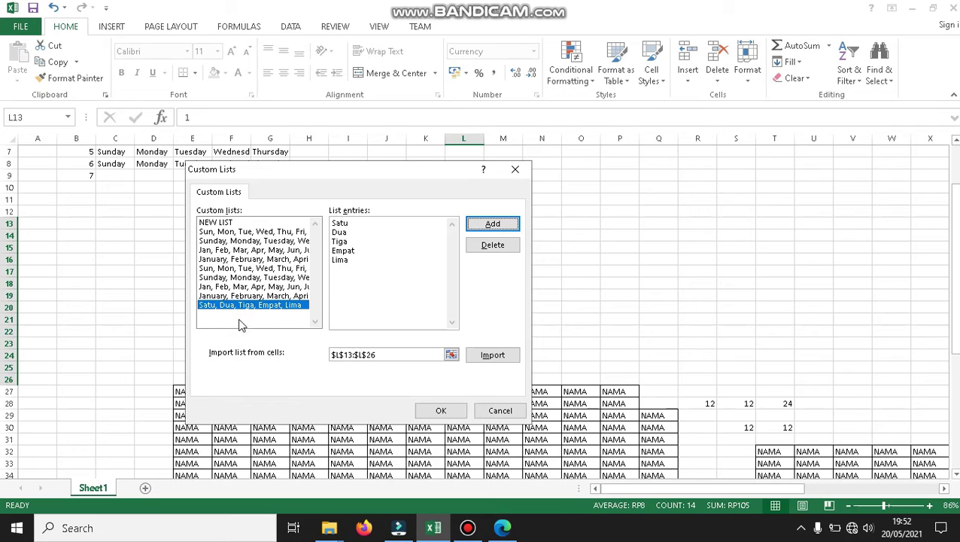
{"action": "left_click", "coordinate": [226, 295]}
{"action": "left_click", "coordinate": [225, 306]}
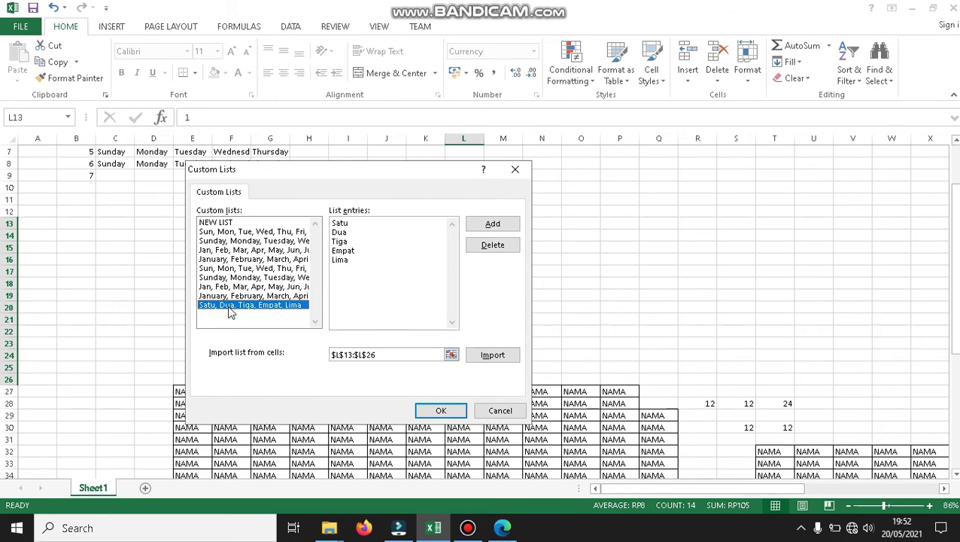
{"action": "left_click", "coordinate": [425, 411]}
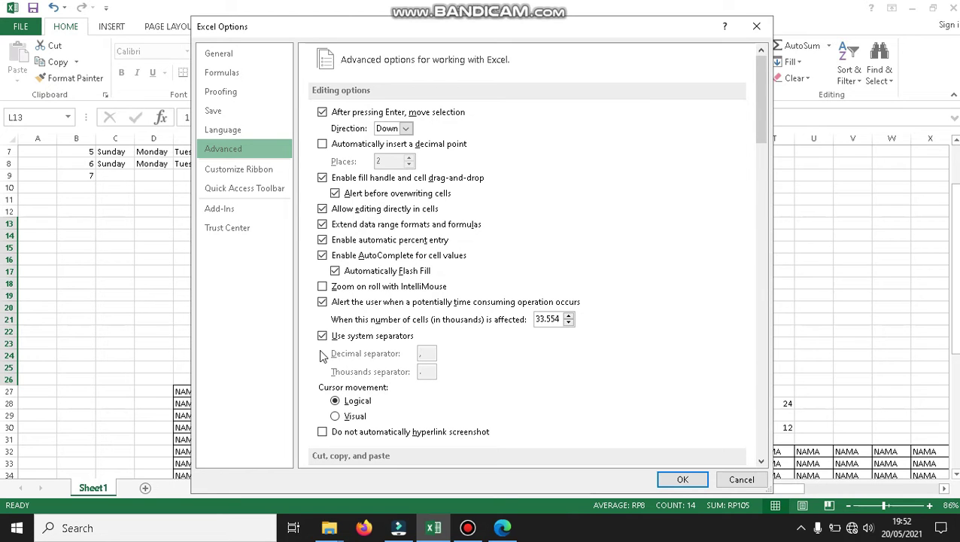
Delete the Satu, Dua, Tiga, Empat, Lima custom list, then close Custom Lists and cancel Excel Options.
{"action": "left_click_drag", "start_coordinate": [762, 84], "coordinate": [791, 374]}
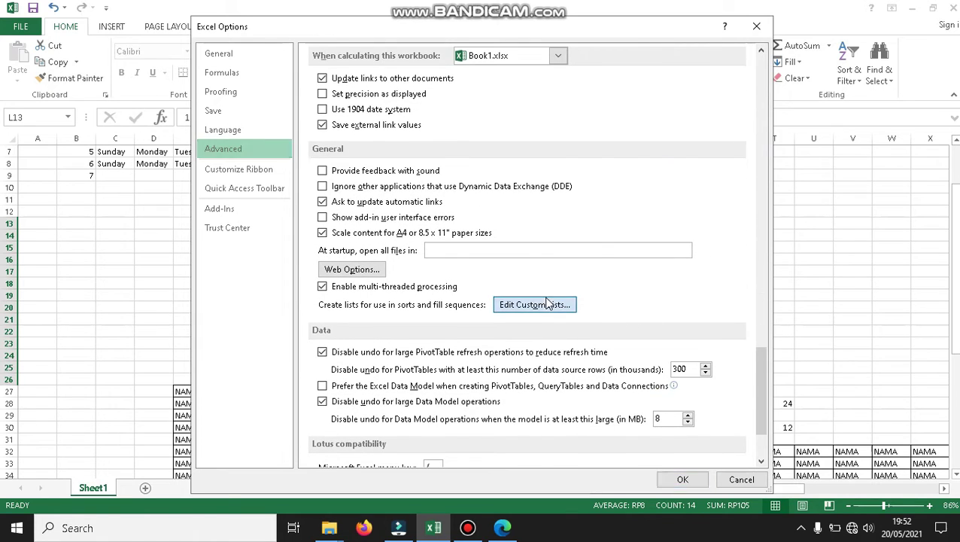
{"action": "left_click", "coordinate": [534, 315]}
{"action": "left_click", "coordinate": [275, 305]}
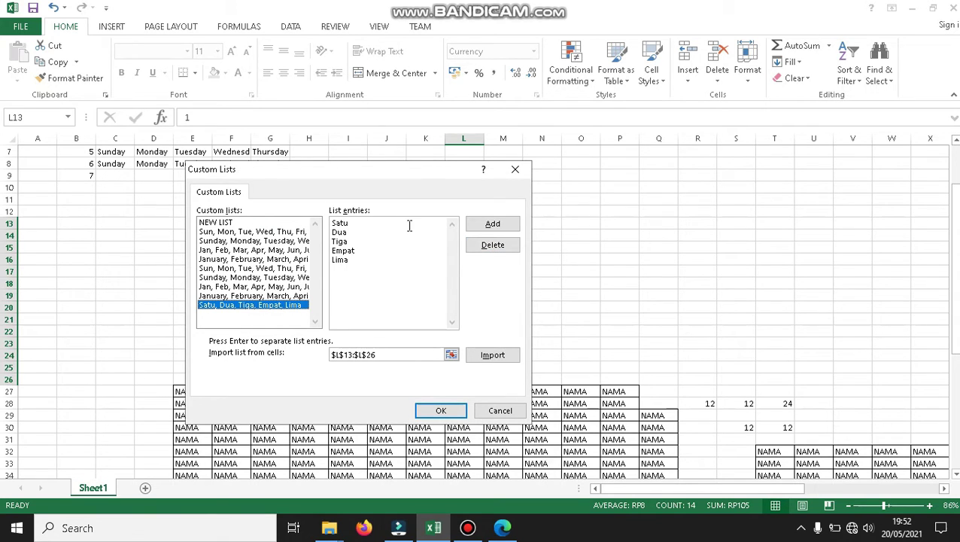
{"action": "left_click", "coordinate": [258, 232]}
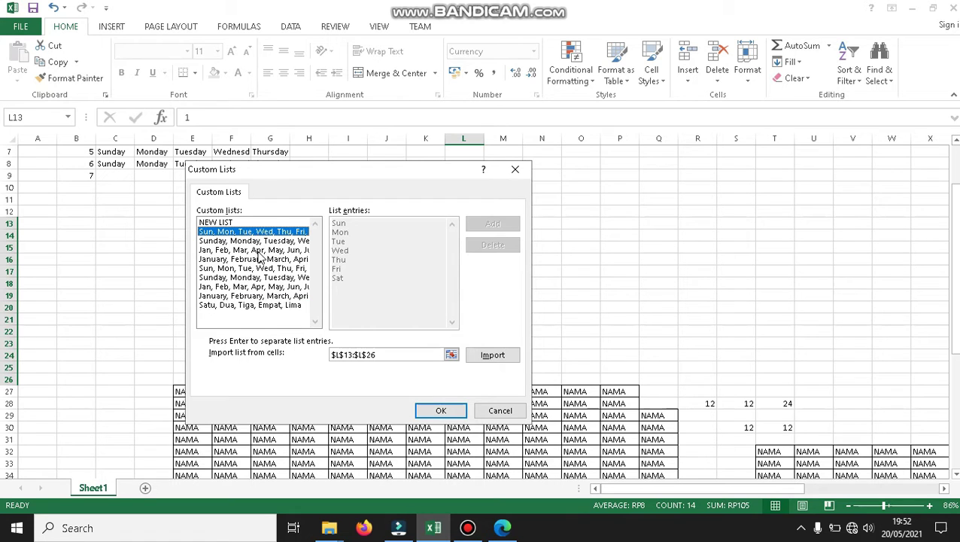
{"action": "left_click", "coordinate": [258, 251]}
{"action": "left_click", "coordinate": [258, 279]}
{"action": "left_click", "coordinate": [262, 306]}
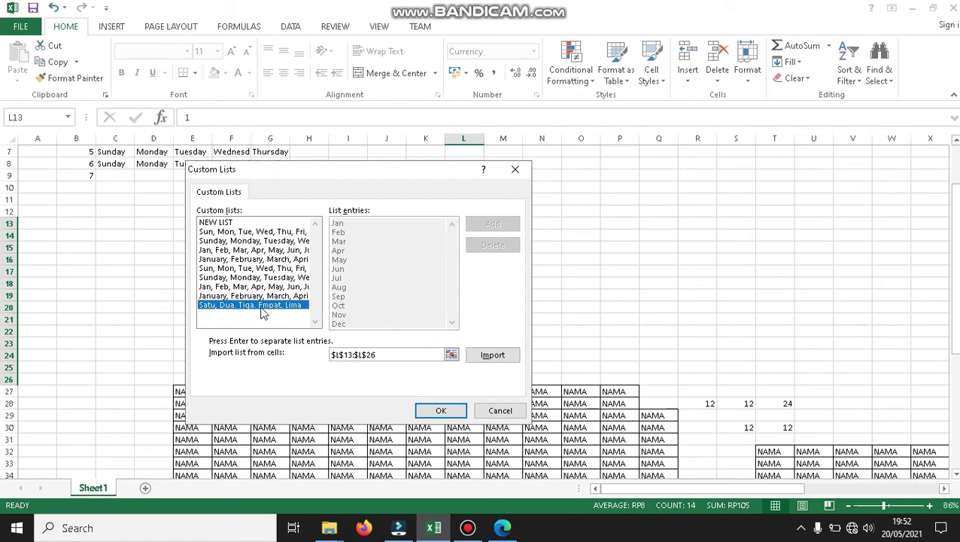
{"action": "left_click", "coordinate": [489, 246]}
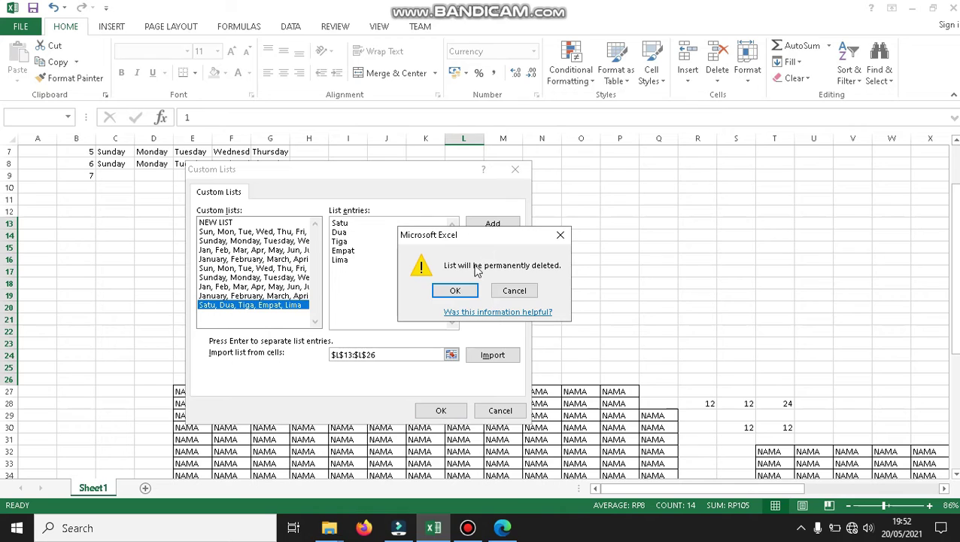
{"action": "left_click", "coordinate": [455, 291]}
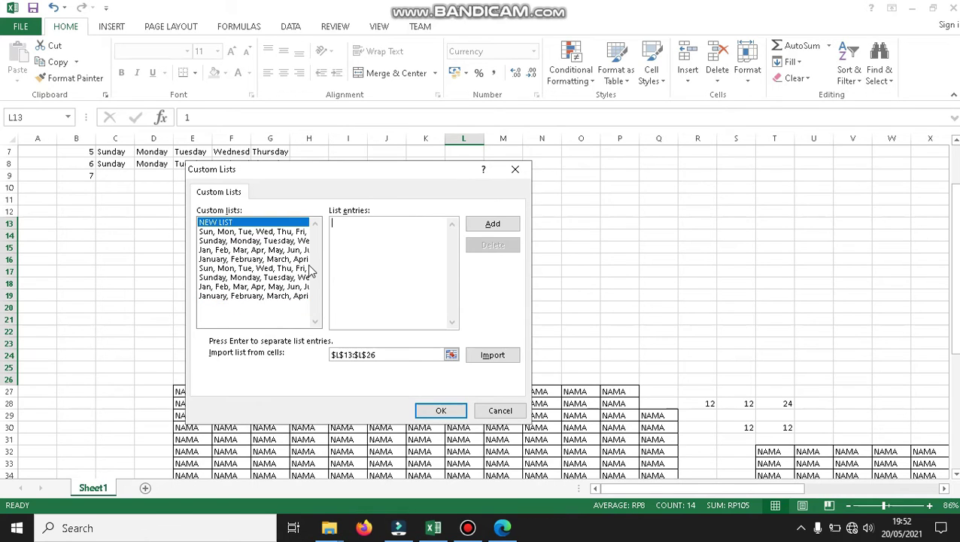
{"action": "left_click", "coordinate": [440, 411]}
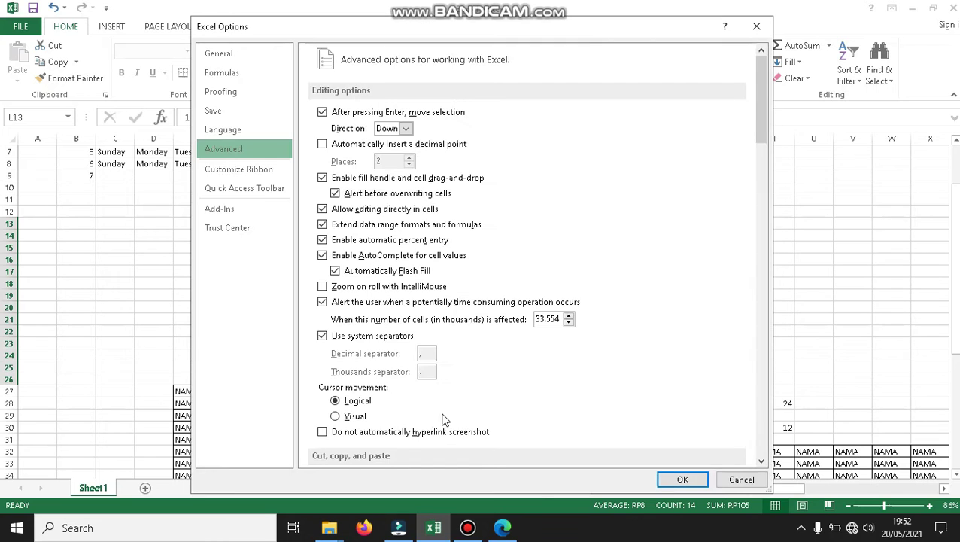
{"action": "left_click", "coordinate": [741, 479]}
Scroll back to the top of Sheet1, select cell O11 and show the INSERT ribbon.
{"action": "left_click", "coordinate": [551, 161]}
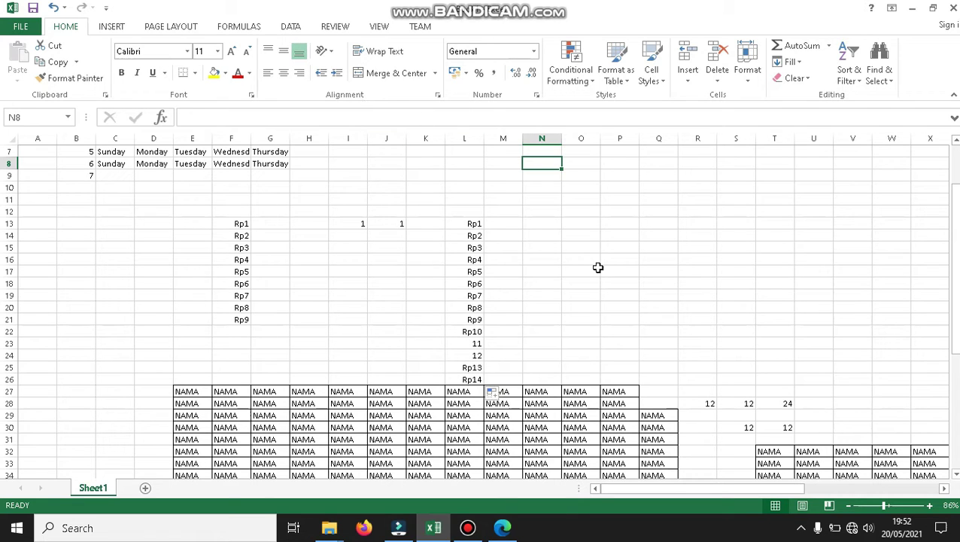
{"action": "left_click_drag", "start_coordinate": [954, 214], "coordinate": [954, 175]}
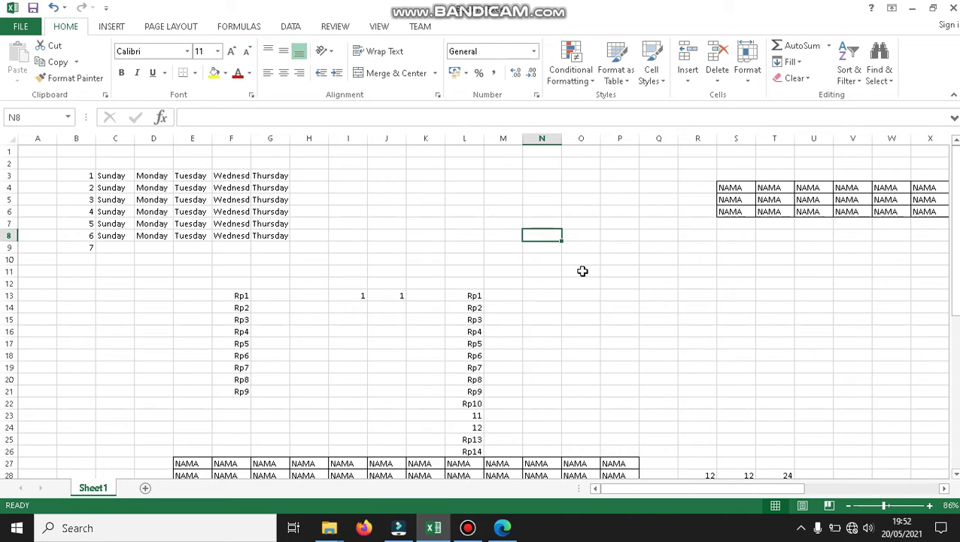
{"action": "left_click", "coordinate": [580, 271]}
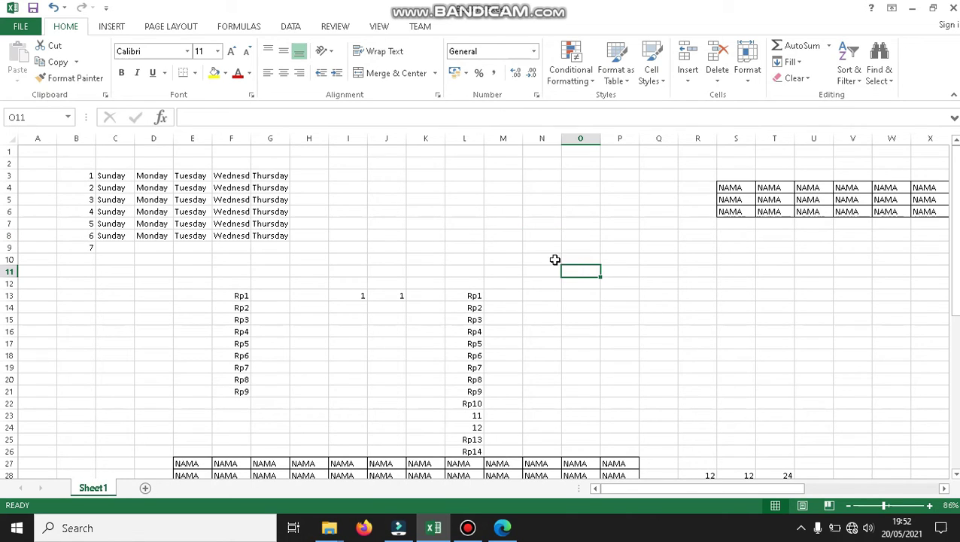
{"action": "left_click", "coordinate": [112, 29]}
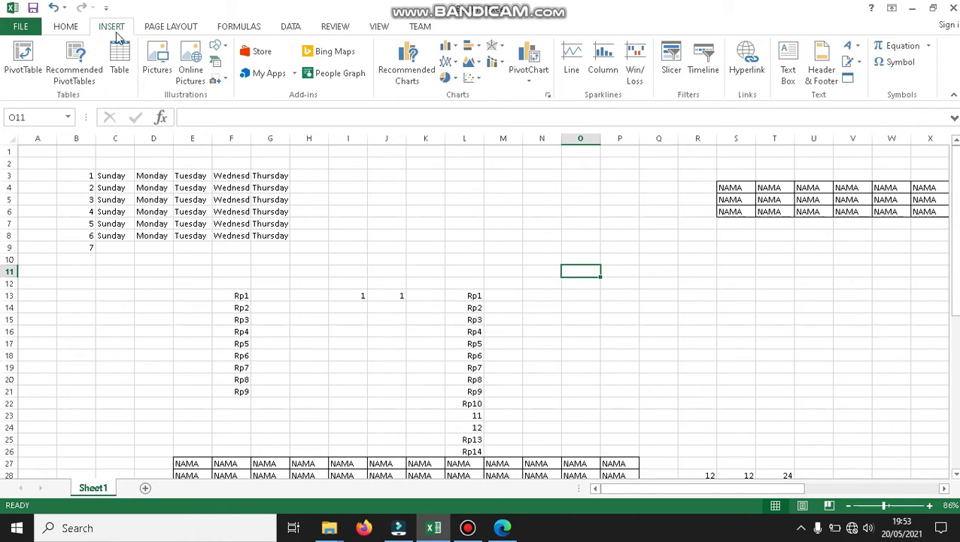
Open Insert Hyperlink on Browsed Pages, connect the PC to Wi-Fi, then launch Browse the Web.
{"action": "left_click", "coordinate": [747, 66]}
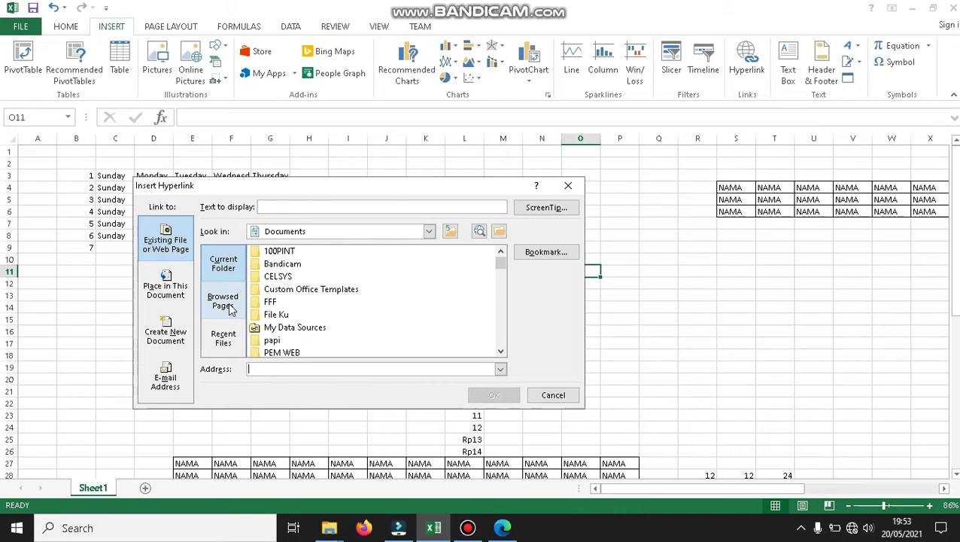
{"action": "left_click", "coordinate": [231, 309]}
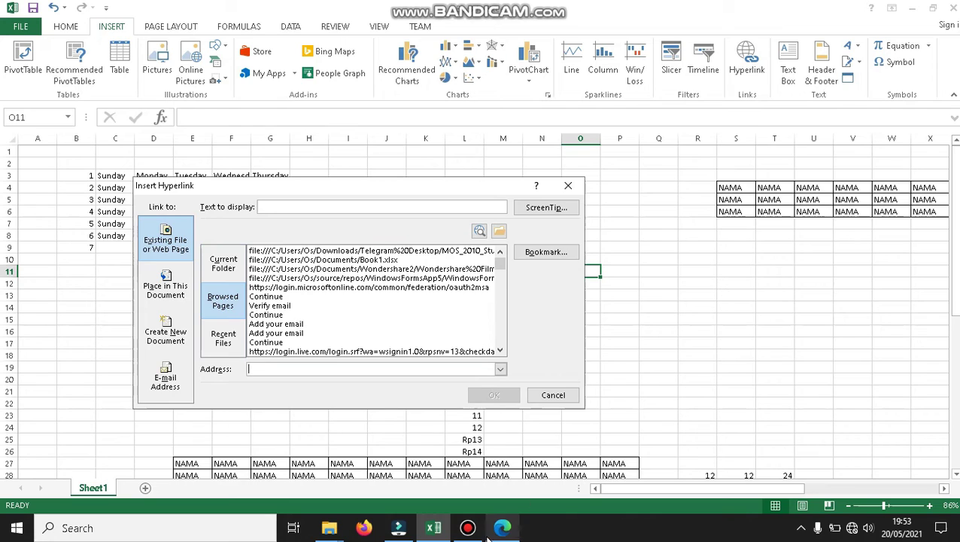
{"action": "left_click", "coordinate": [851, 528]}
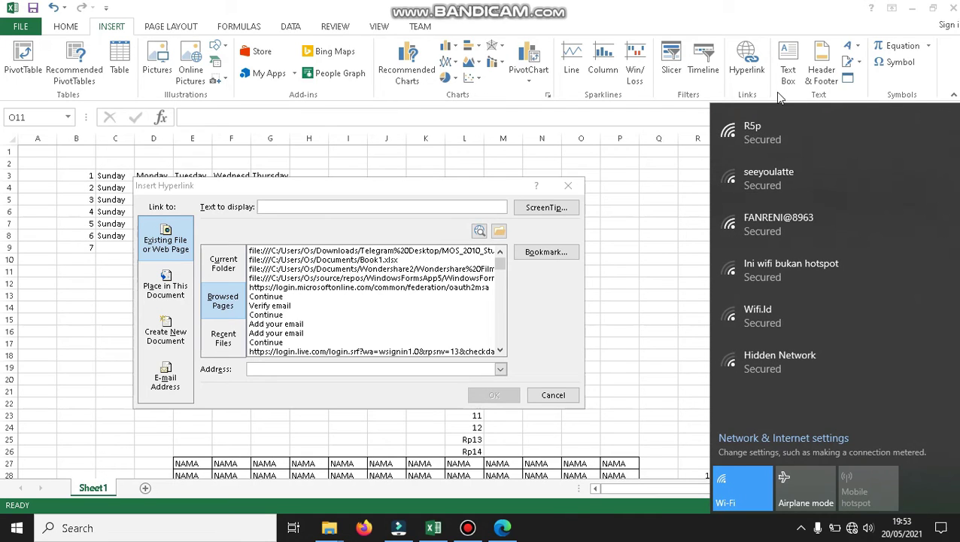
{"action": "left_click", "coordinate": [771, 136]}
{"action": "left_click", "coordinate": [857, 197]}
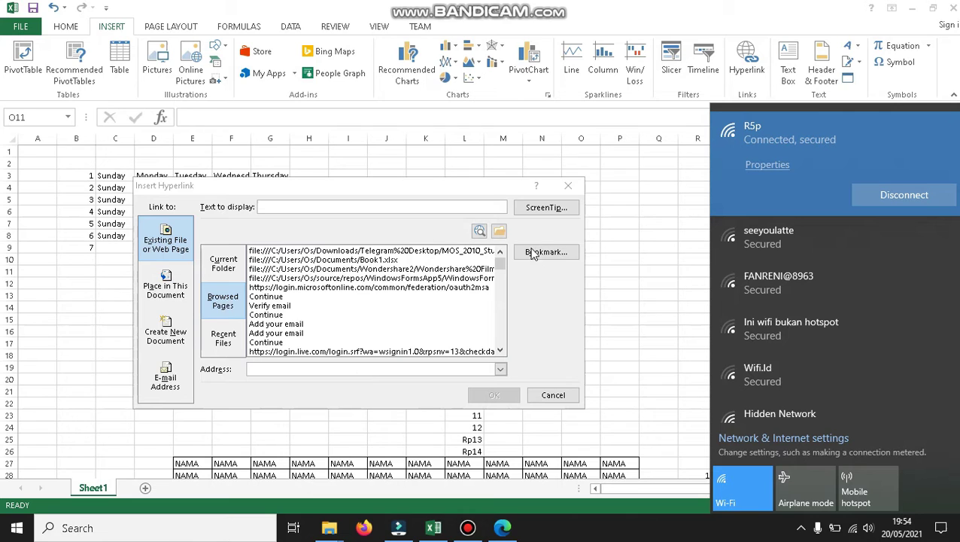
{"action": "left_click", "coordinate": [546, 296]}
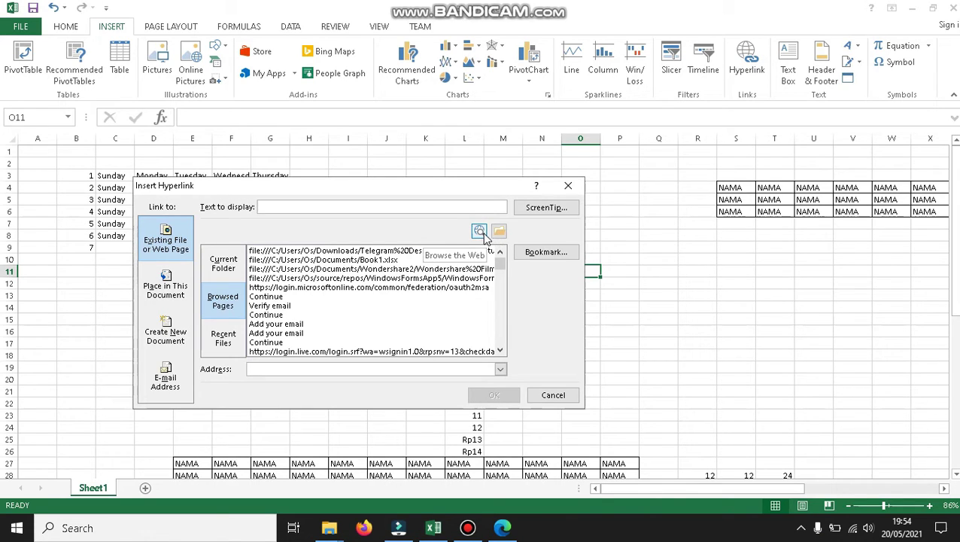
{"action": "left_click", "coordinate": [482, 234]}
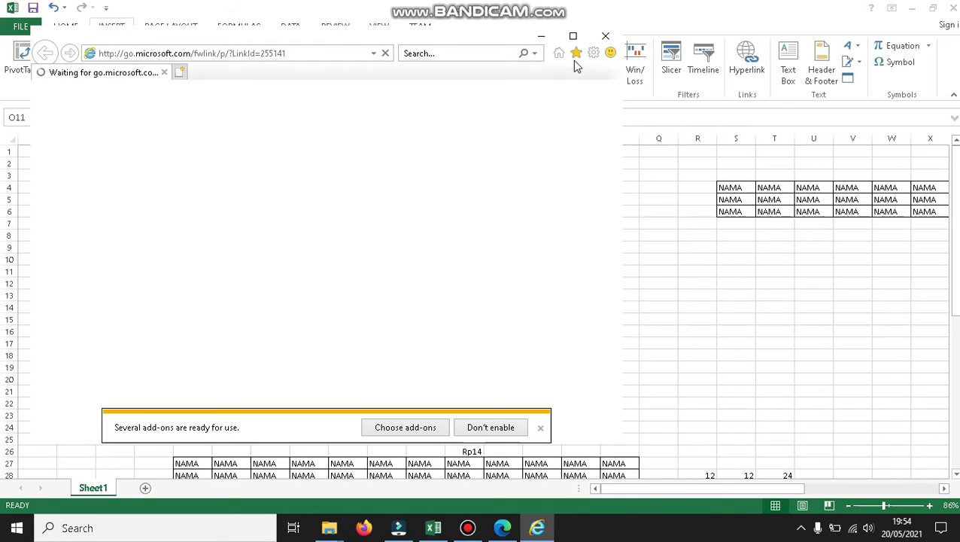
Dismiss Internet Explorer's add-ons bar and setup prompt while switching to the MSN tab.
{"action": "left_click", "coordinate": [499, 426]}
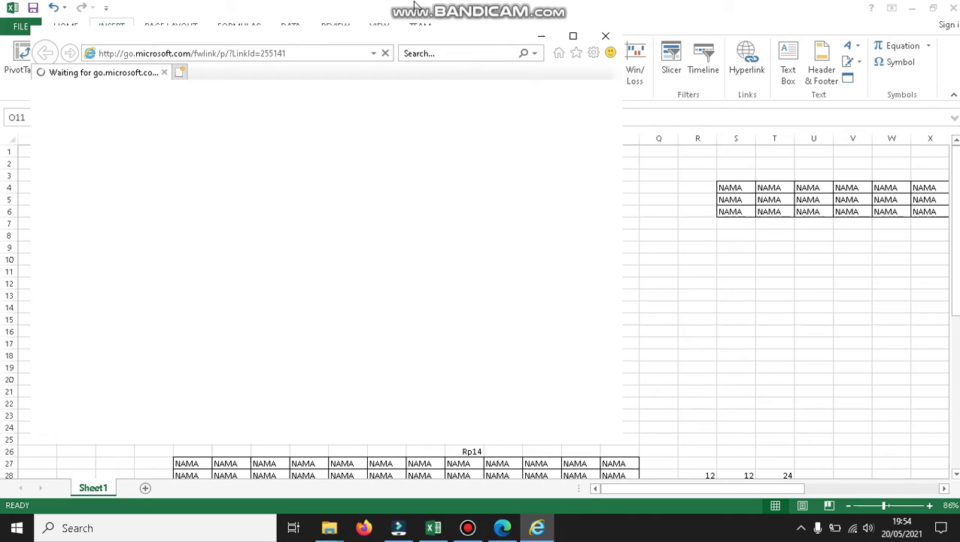
{"action": "left_click", "coordinate": [423, 53]}
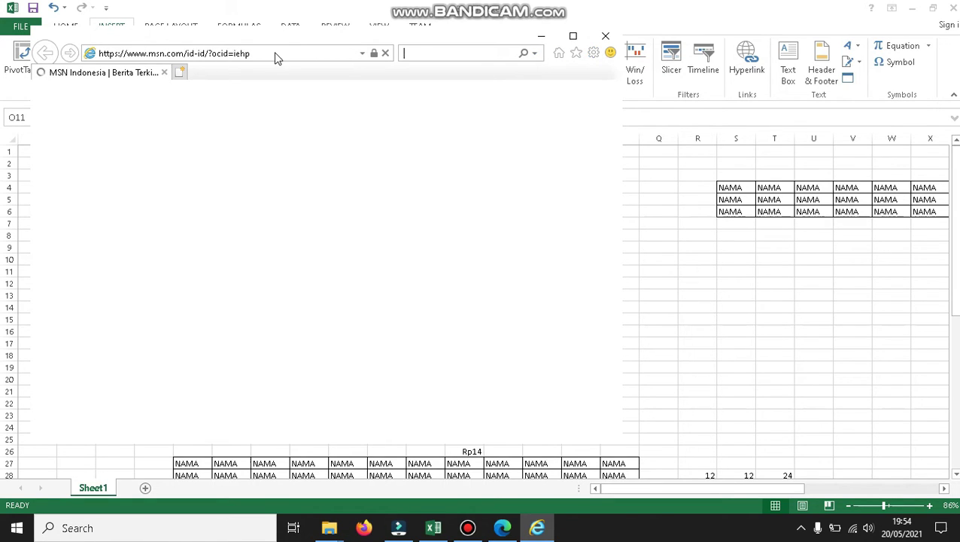
{"action": "left_click", "coordinate": [139, 75]}
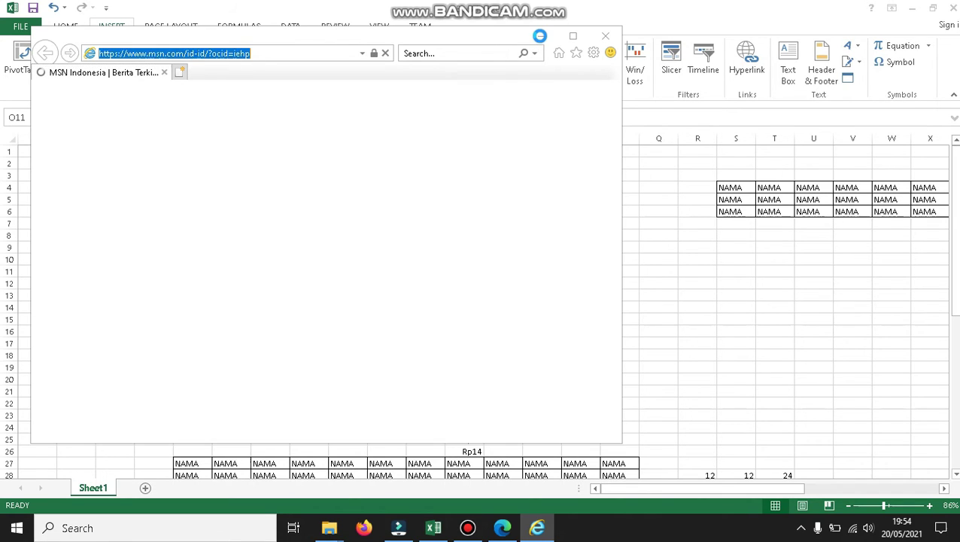
{"action": "left_click", "coordinate": [505, 336]}
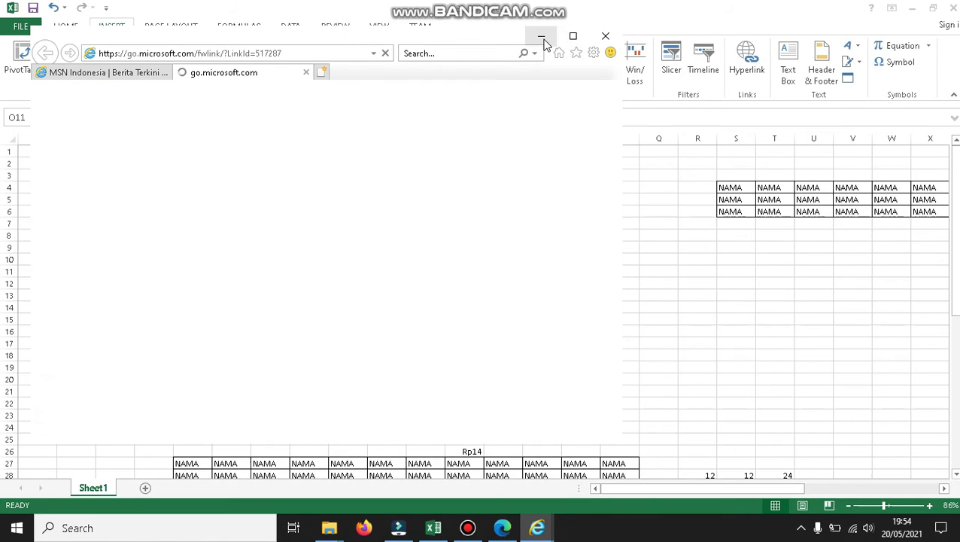
{"action": "left_click", "coordinate": [542, 39]}
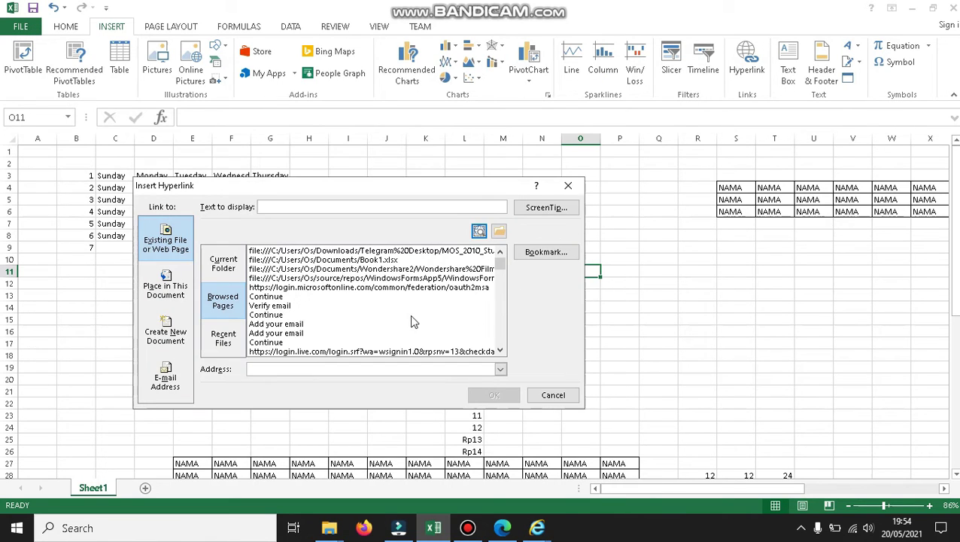
Reopen the browser on the MSN Indonesia tab and select its web address.
{"action": "scroll", "coordinate": [499, 271], "scroll_direction": "down", "scroll_amount": 3}
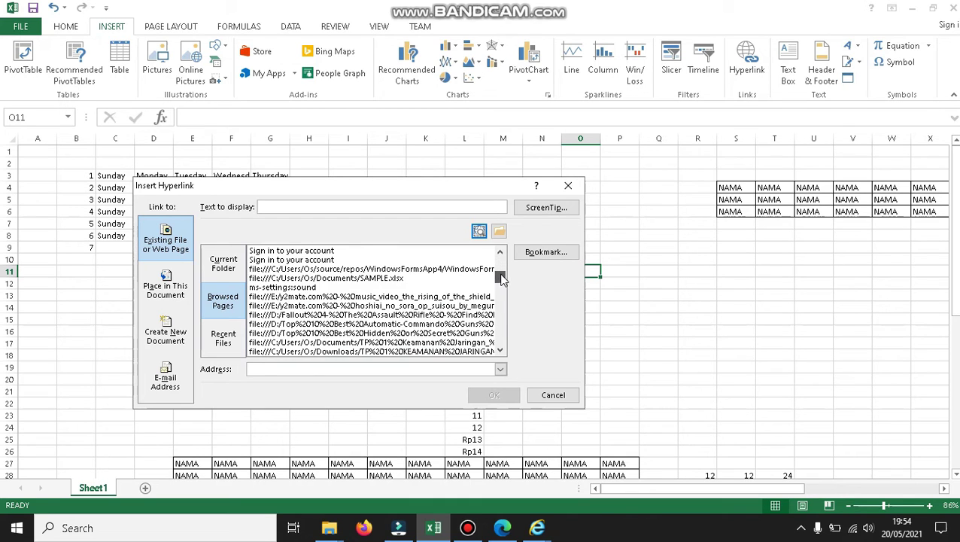
{"action": "scroll", "coordinate": [498, 270], "scroll_direction": "up", "scroll_amount": 3}
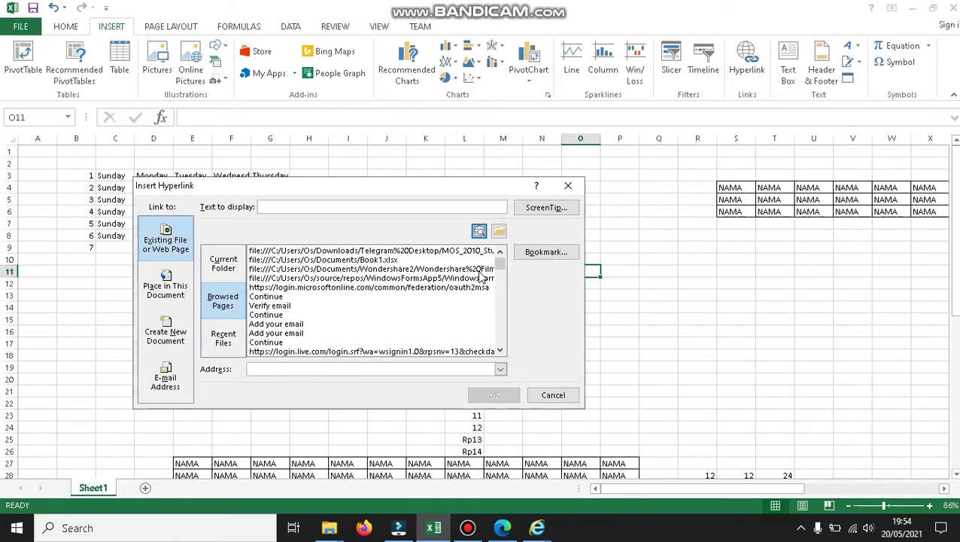
{"action": "left_click", "coordinate": [471, 230]}
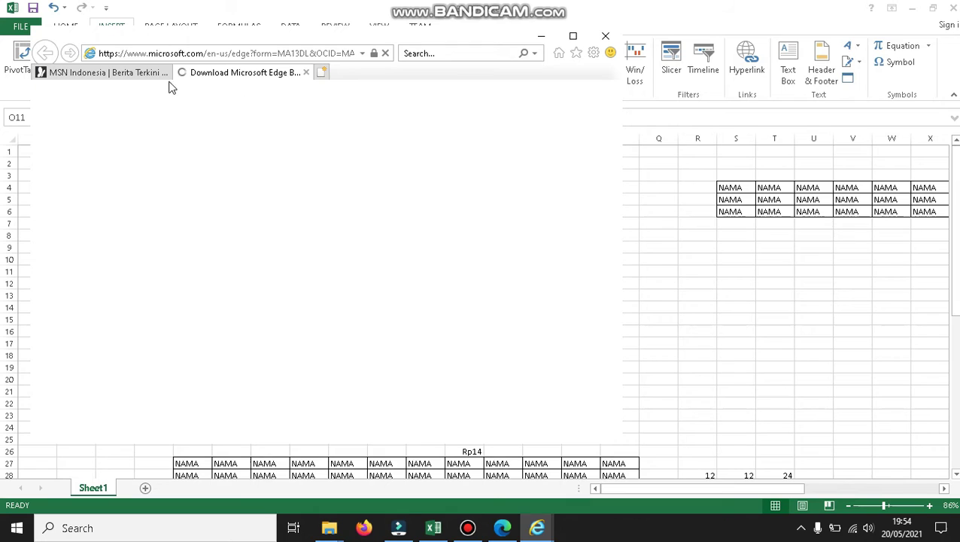
{"action": "left_click", "coordinate": [121, 73]}
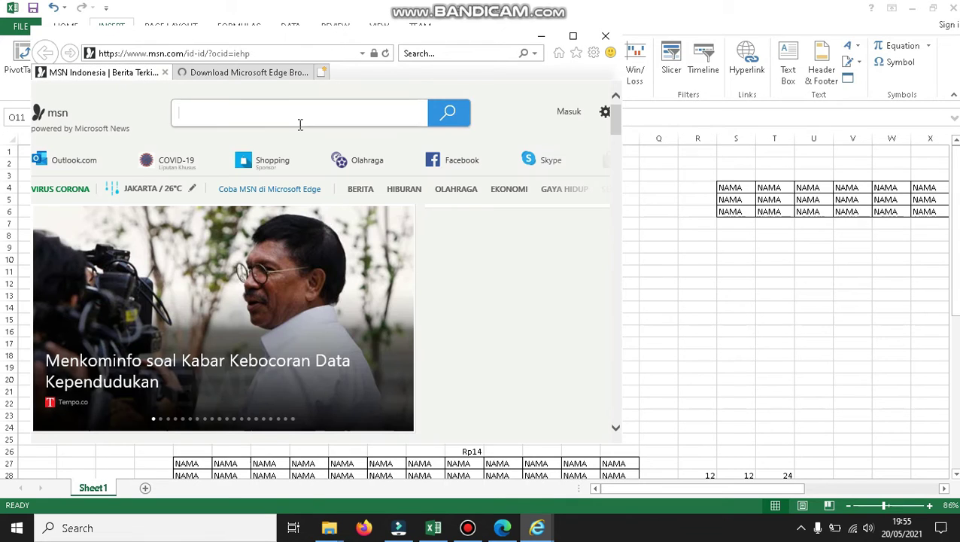
{"action": "right_click", "coordinate": [110, 76]}
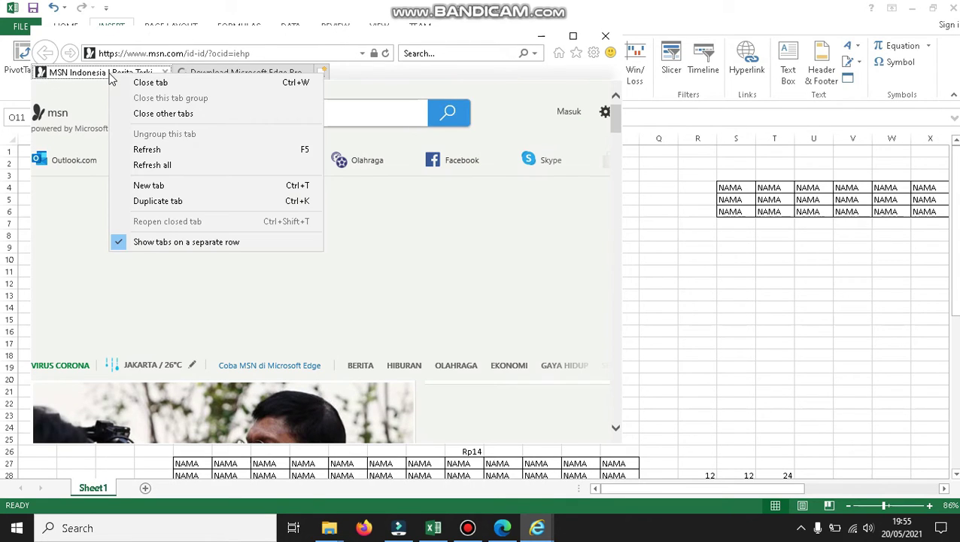
{"action": "left_click", "coordinate": [99, 80]}
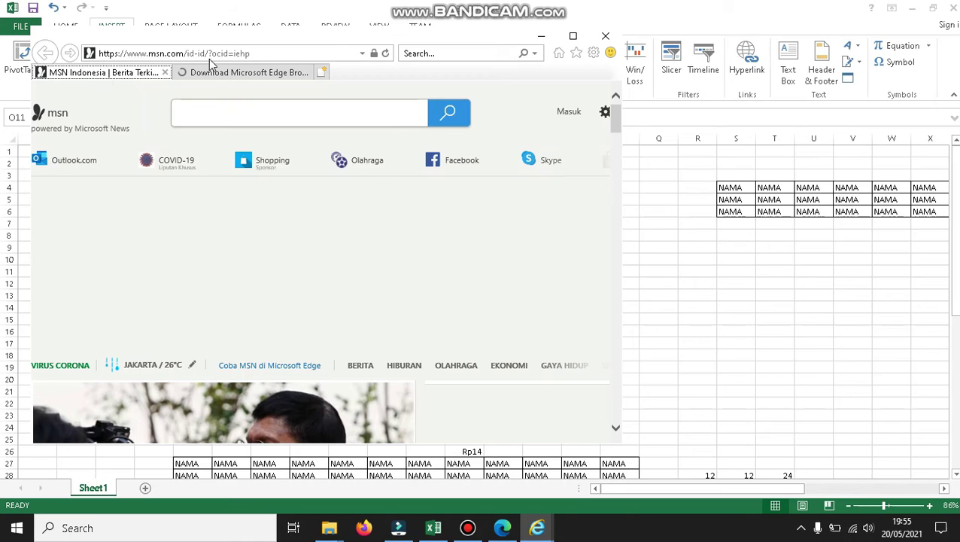
{"action": "left_click", "coordinate": [239, 55]}
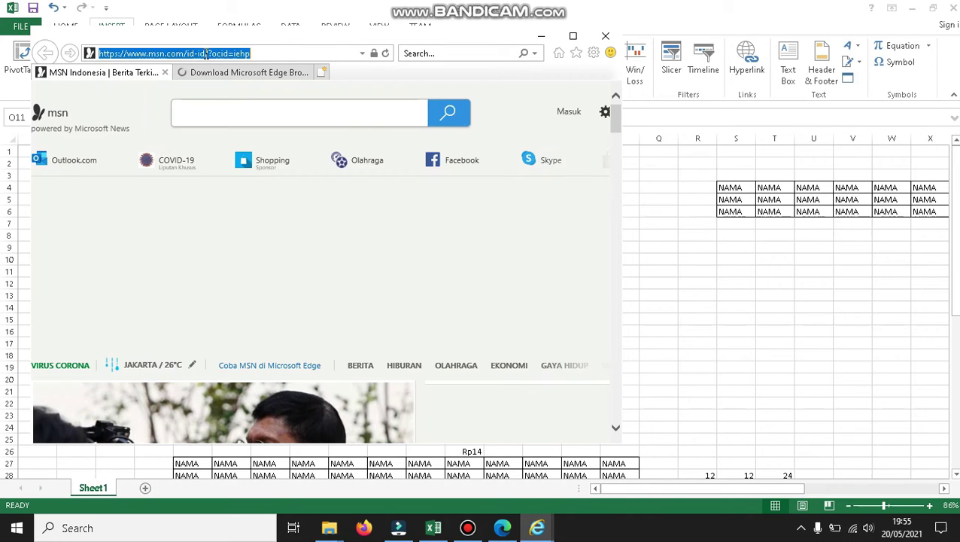
{"action": "key", "text": "alt+Tab"}
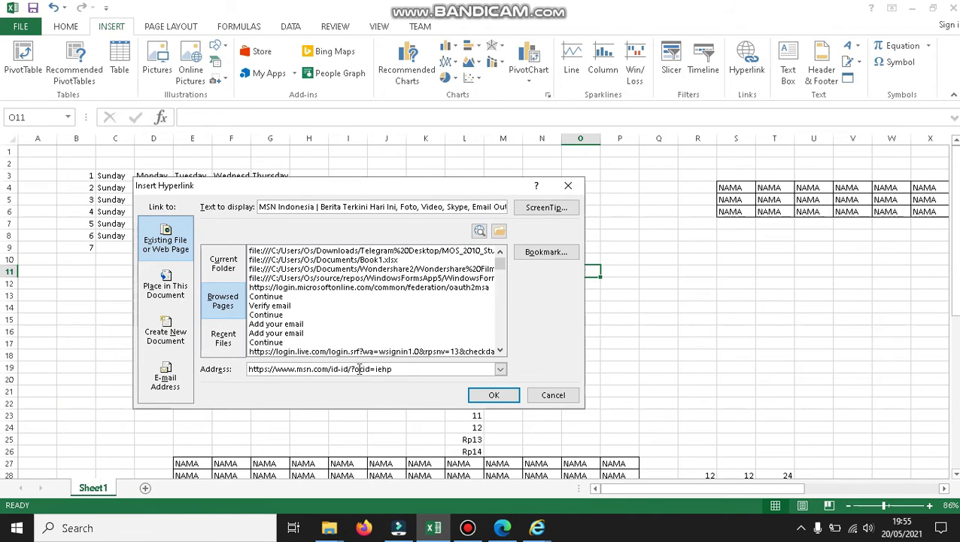
{"action": "mouse_move", "coordinate": [256, 368]}
{"action": "left_mouse_down"}
{"action": "mouse_move", "coordinate": [407, 374]}
{"action": "mouse_move", "coordinate": [248, 374]}
{"action": "left_mouse_up"}
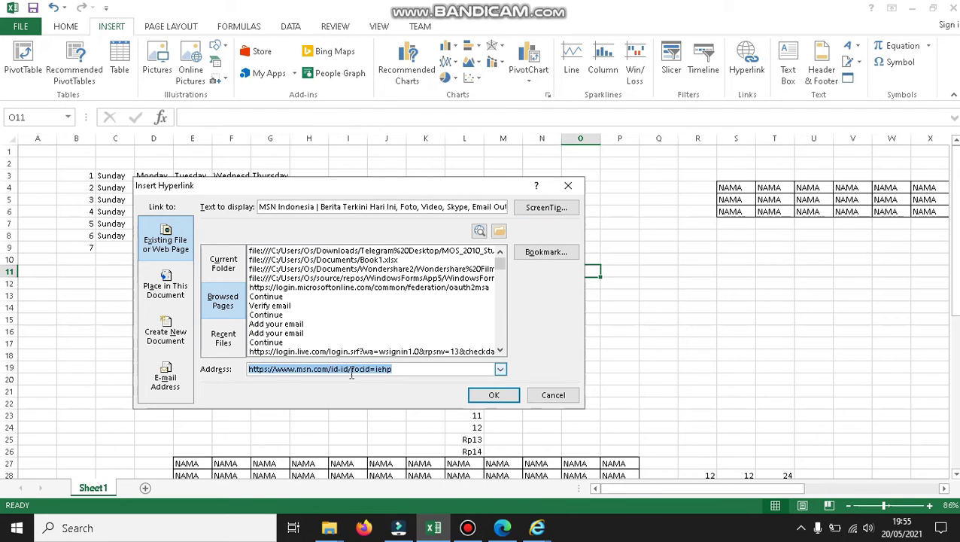
{"action": "left_click", "coordinate": [400, 370]}
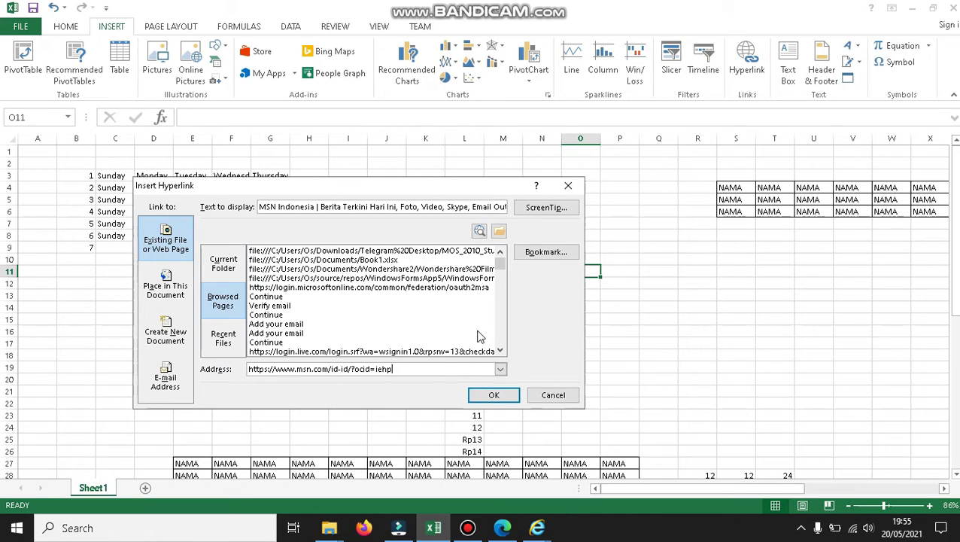
{"action": "left_click", "coordinate": [494, 395]}
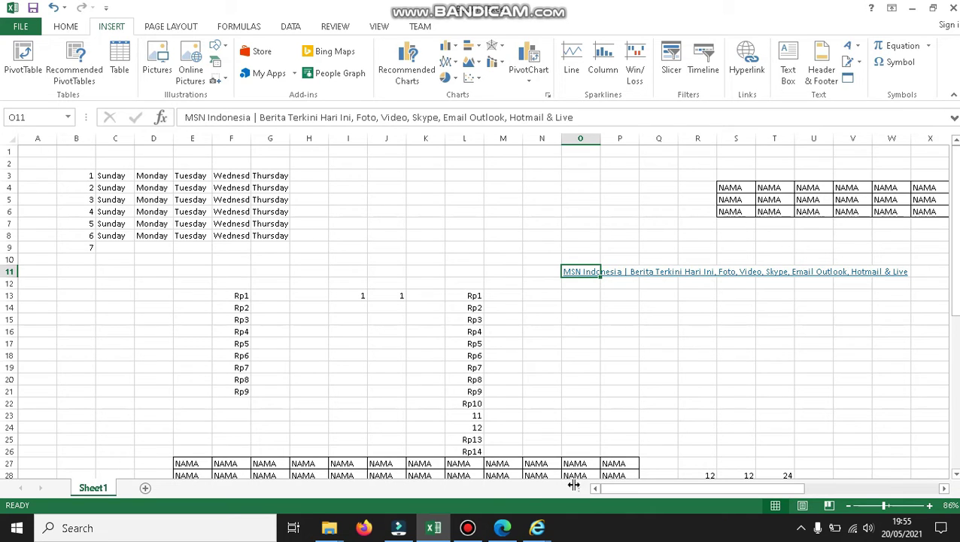
Close the Edge download and MSN Indonesia browser windows and return to the workbook.
{"action": "mouse_move", "coordinate": [536, 528]}
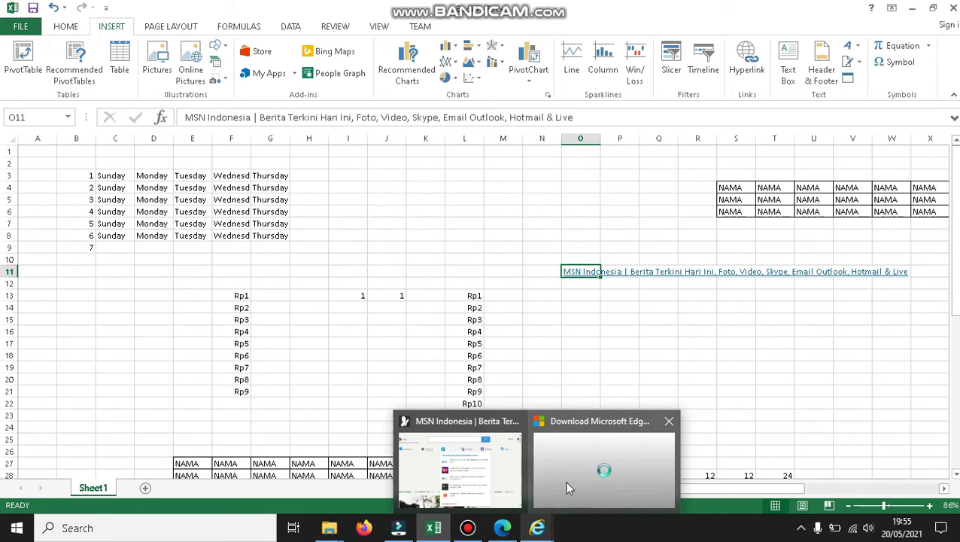
{"action": "left_click", "coordinate": [670, 421]}
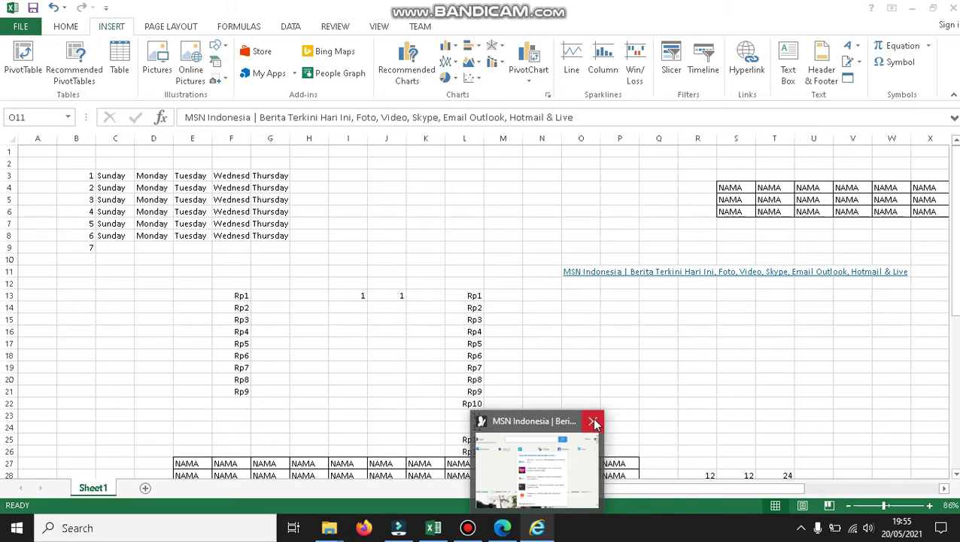
{"action": "left_click", "coordinate": [595, 423]}
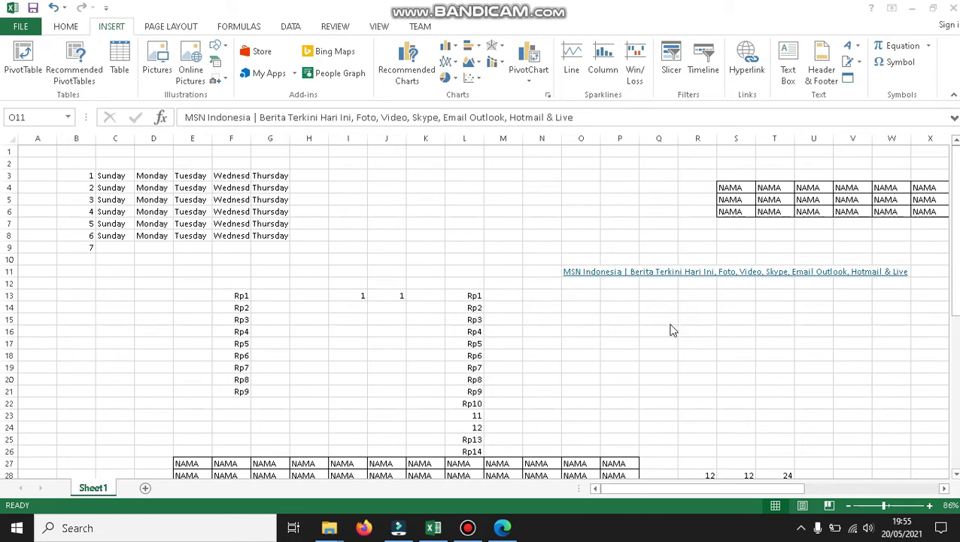
{"action": "left_click", "coordinate": [597, 275]}
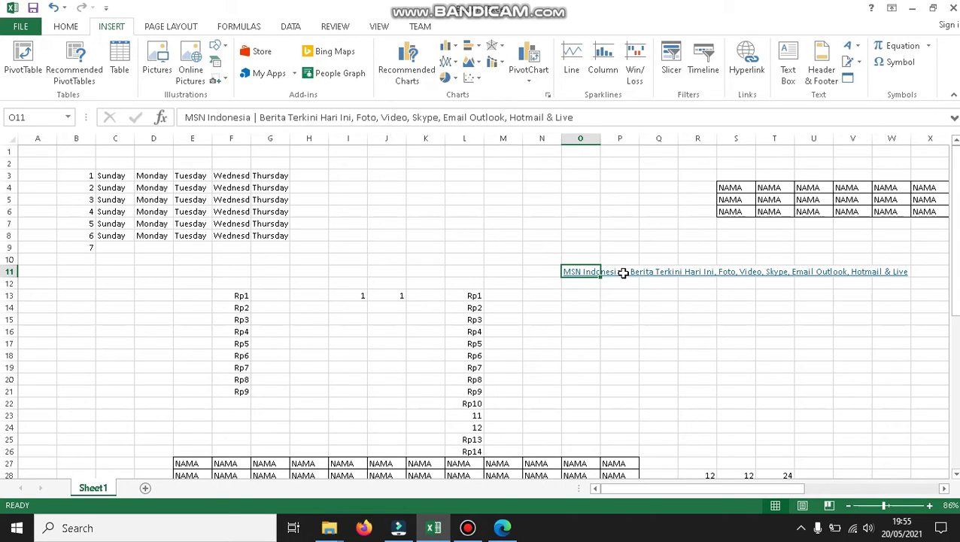
Follow the MSN hyperlink in O11, then select cell P13.
{"action": "left_click", "coordinate": [620, 271]}
{"action": "left_click", "coordinate": [568, 274]}
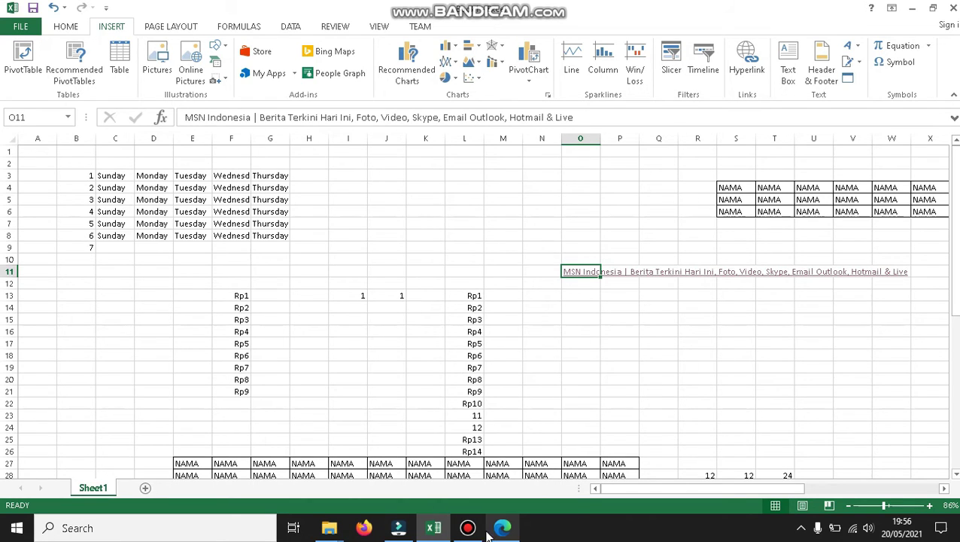
{"action": "mouse_move", "coordinate": [497, 532]}
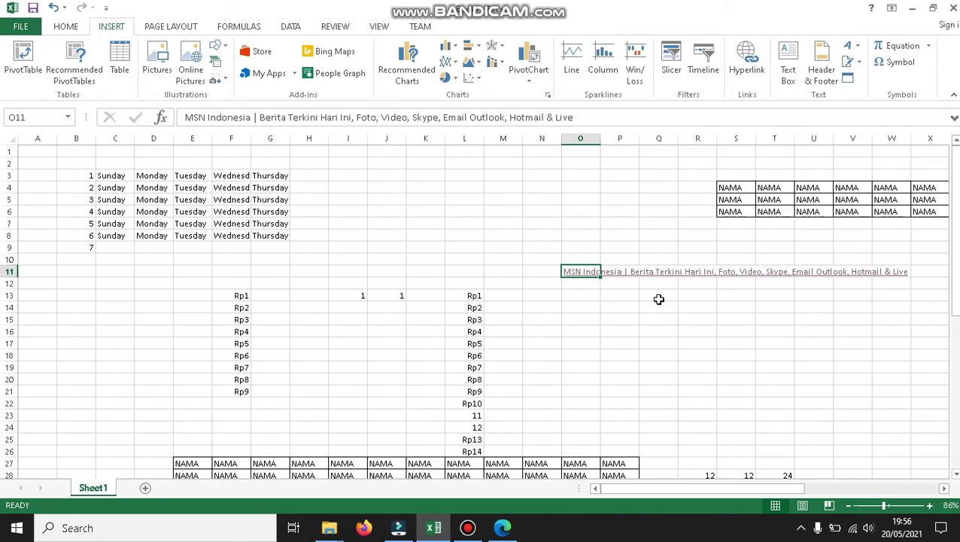
{"action": "left_click", "coordinate": [626, 300]}
Follow O11's MSN link again, close the Firefox window, and select cell O13.
{"action": "left_click", "coordinate": [593, 276]}
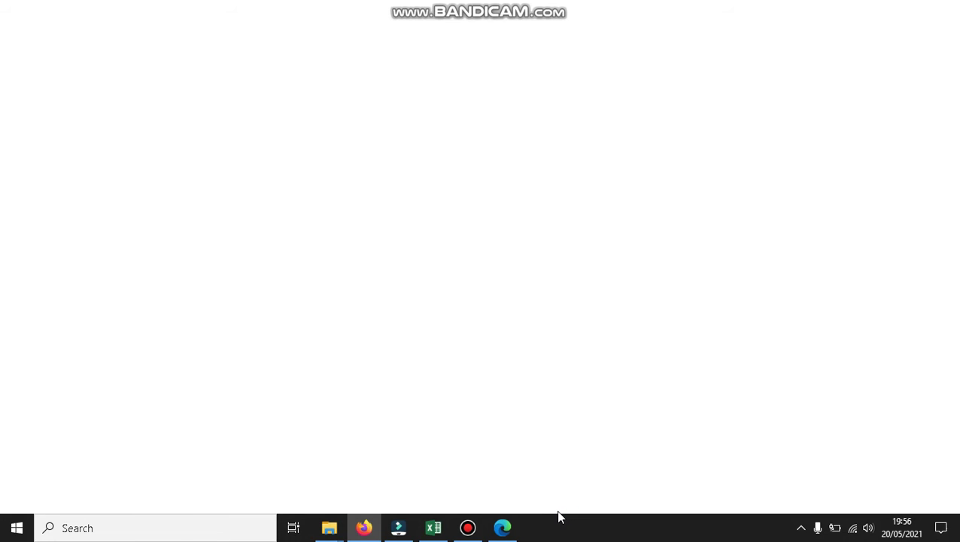
{"action": "mouse_move", "coordinate": [354, 538]}
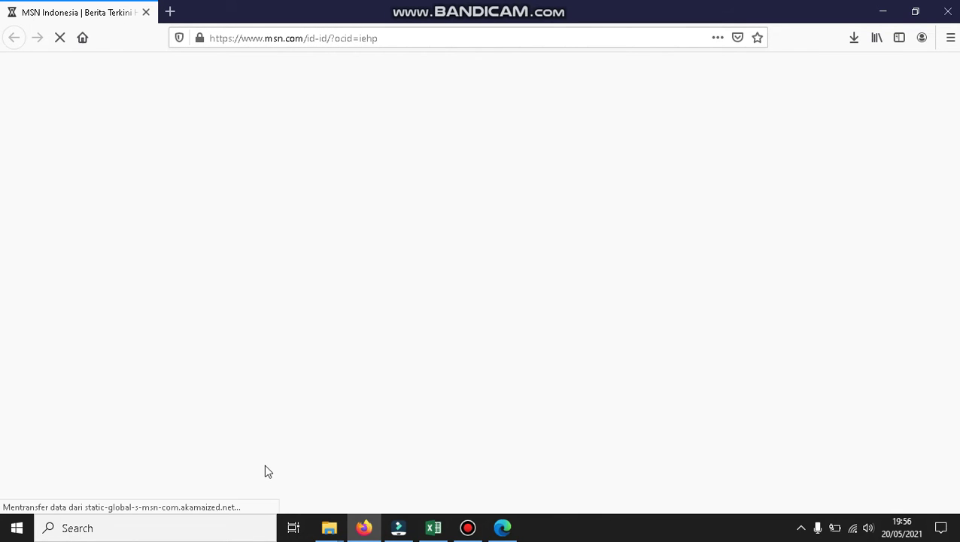
{"action": "left_click", "coordinate": [946, 15]}
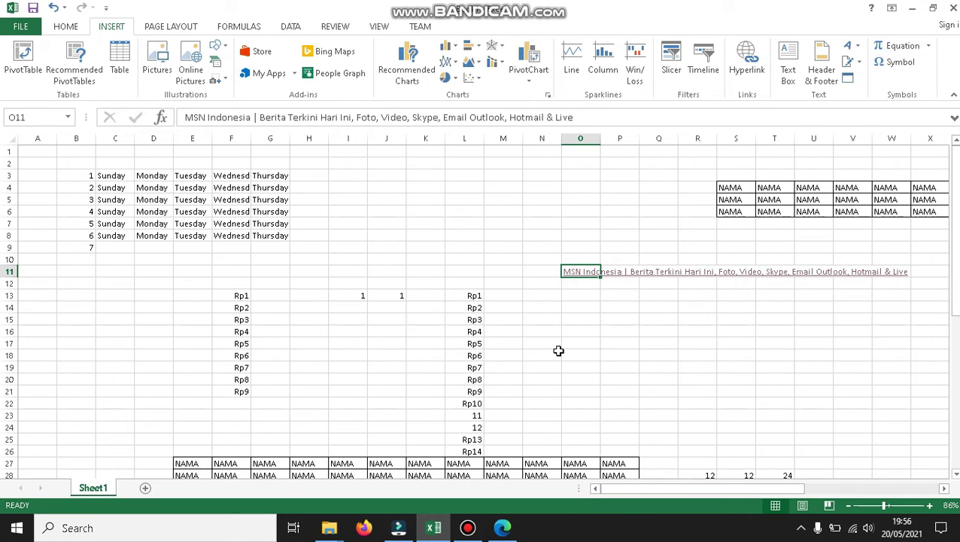
{"action": "left_click", "coordinate": [571, 293]}
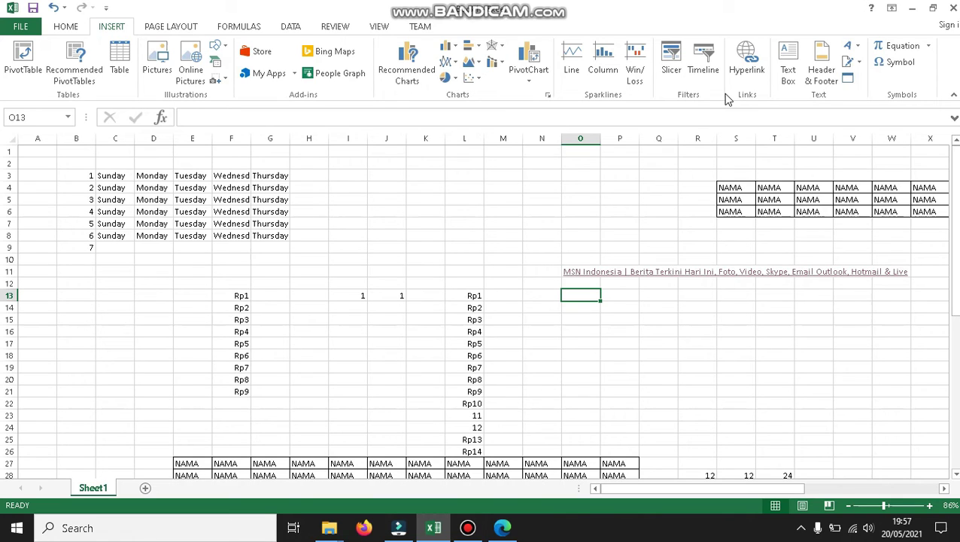
Link O13 to the Salinan ABSENSI workbook in the Downloads folder.
{"action": "left_click", "coordinate": [746, 62]}
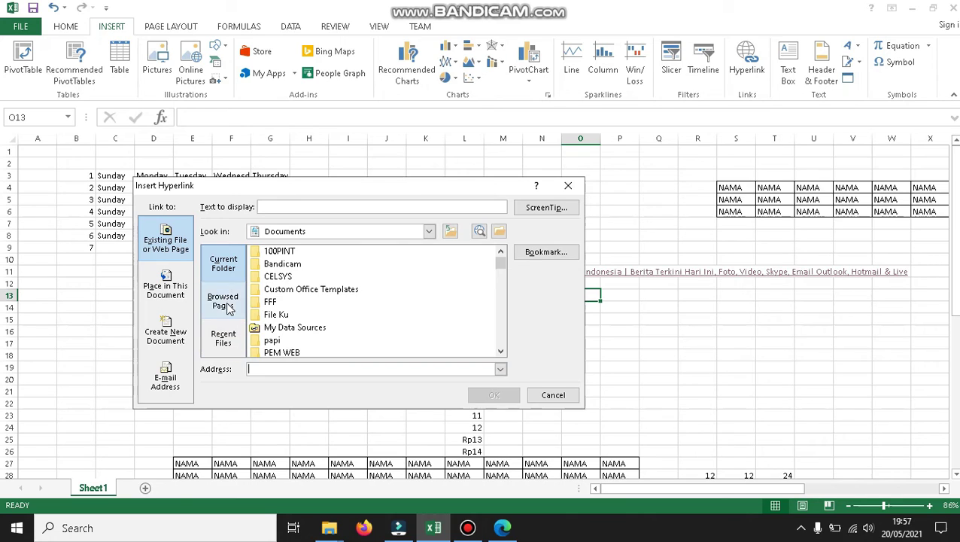
{"action": "left_click", "coordinate": [499, 231]}
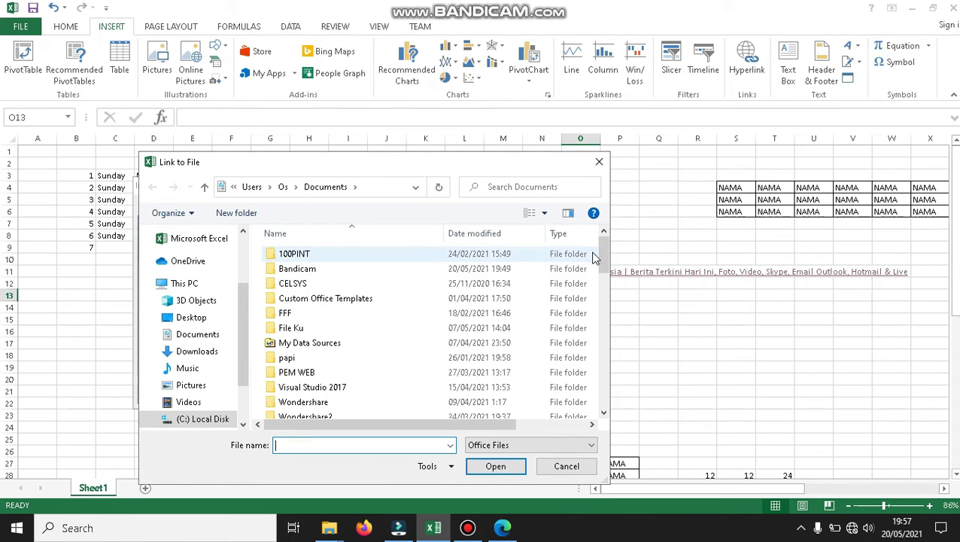
{"action": "left_click_drag", "start_coordinate": [604, 265], "coordinate": [606, 299]}
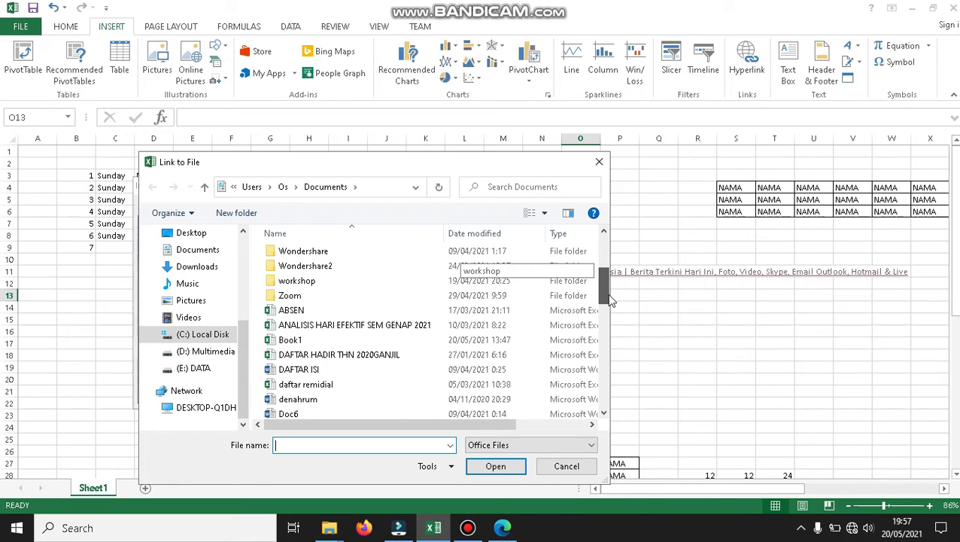
{"action": "left_click", "coordinate": [193, 304]}
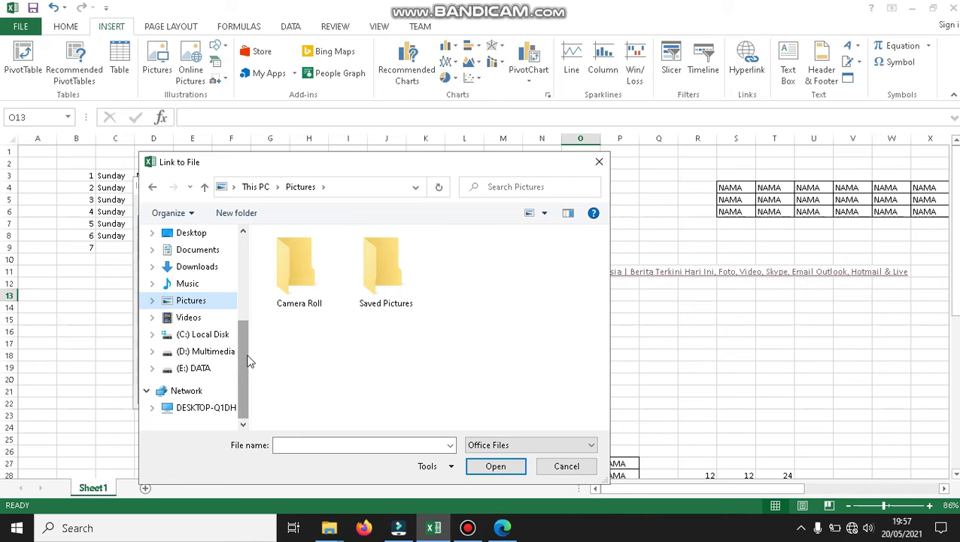
{"action": "left_click", "coordinate": [224, 352]}
{"action": "left_click", "coordinate": [208, 271]}
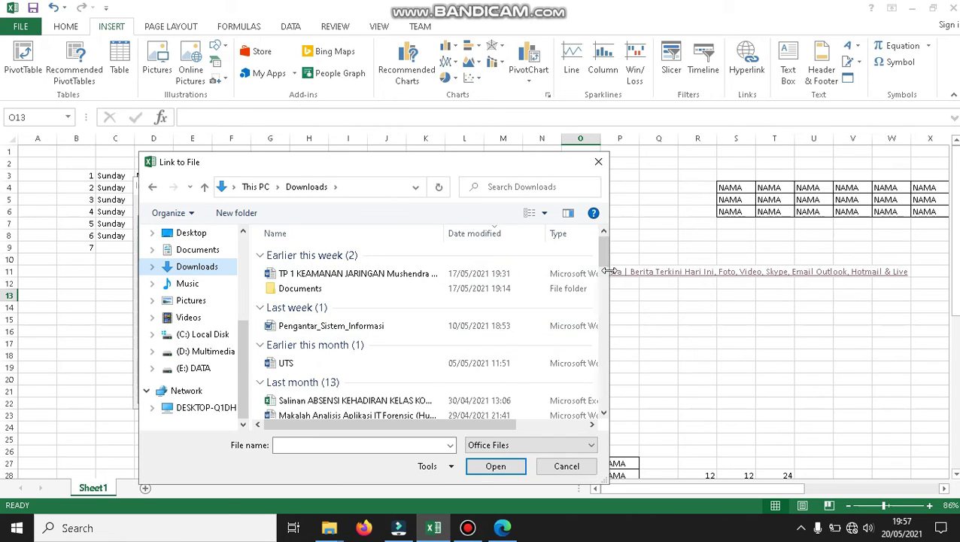
{"action": "left_click_drag", "start_coordinate": [604, 254], "coordinate": [607, 280]}
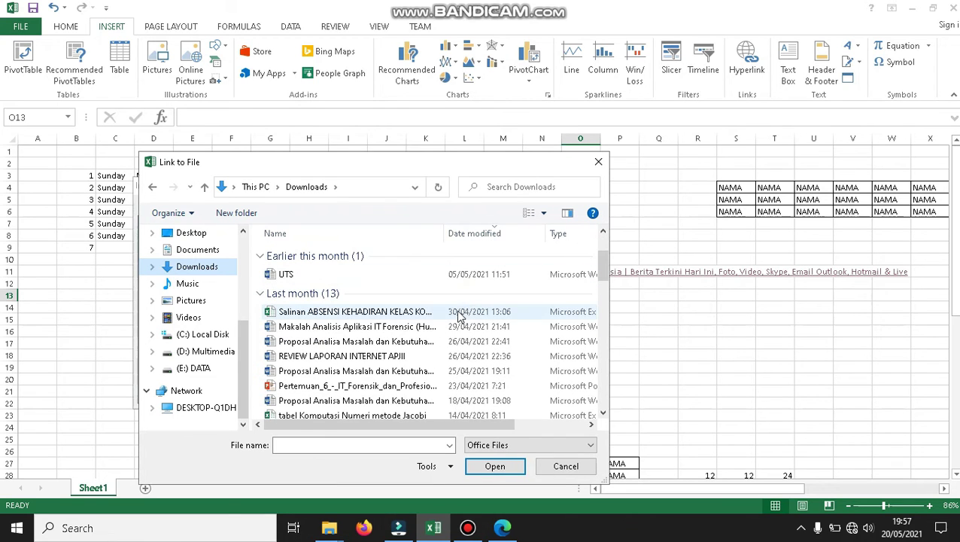
{"action": "double_click", "coordinate": [460, 314]}
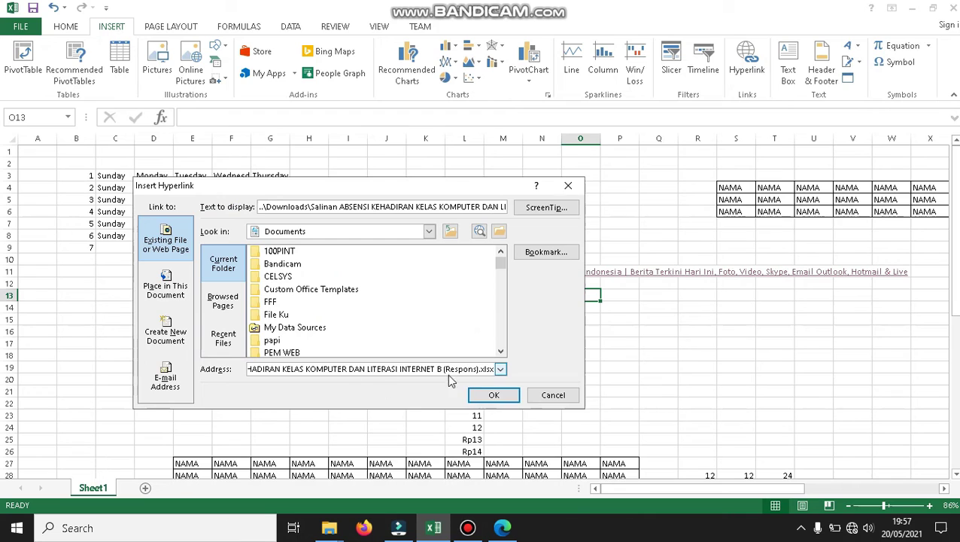
{"action": "left_click", "coordinate": [489, 393]}
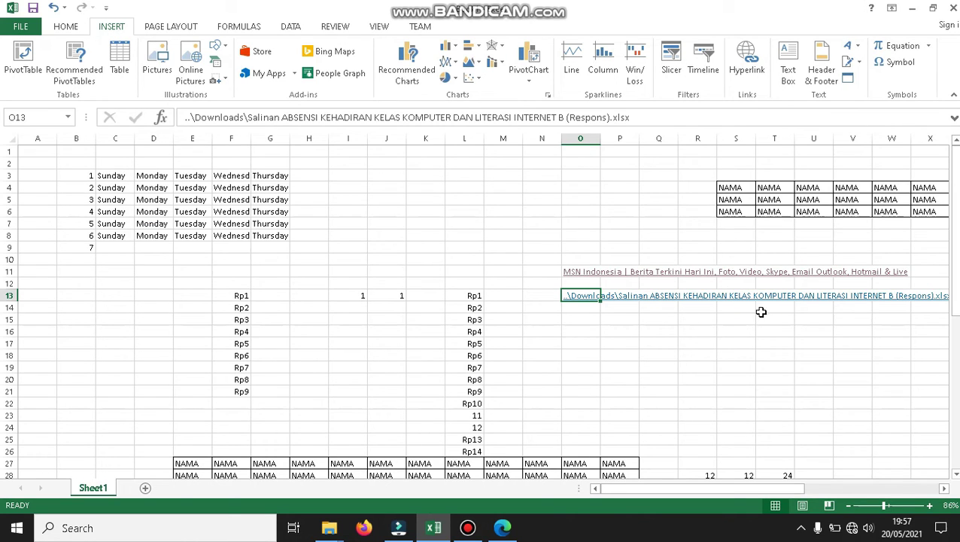
Follow the new O13 link to open the attendance workbook.
{"action": "left_click_drag", "start_coordinate": [955, 286], "coordinate": [955, 293]}
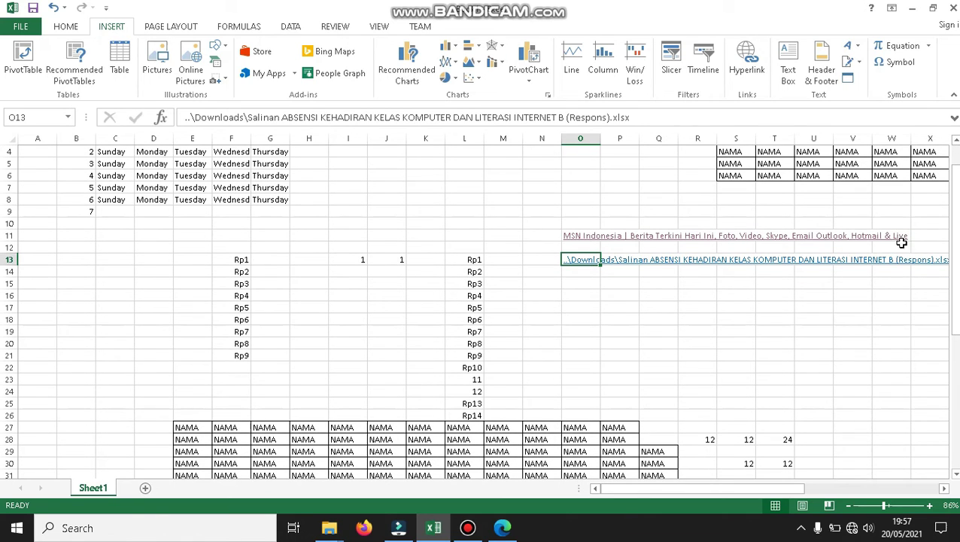
{"action": "left_click", "coordinate": [619, 274]}
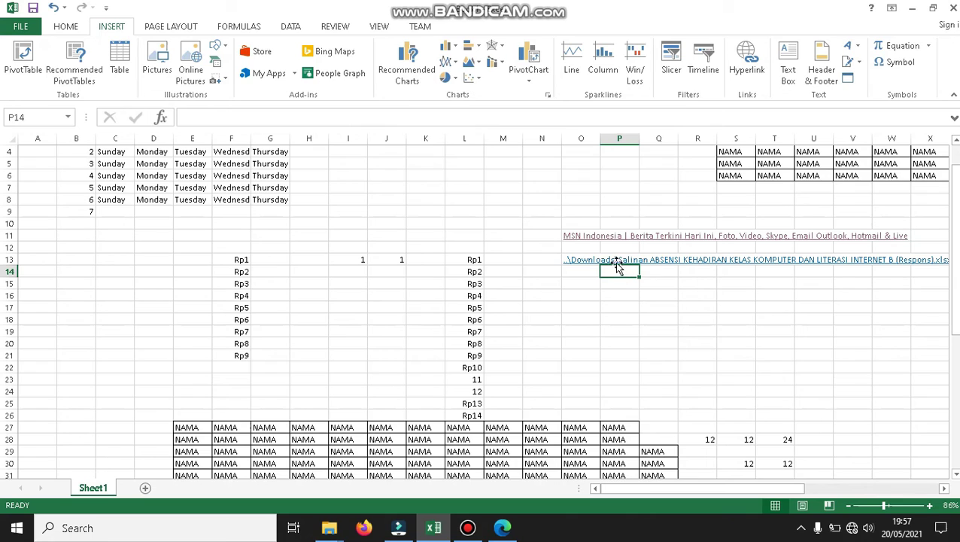
{"action": "left_click", "coordinate": [579, 272]}
{"action": "left_click", "coordinate": [578, 260]}
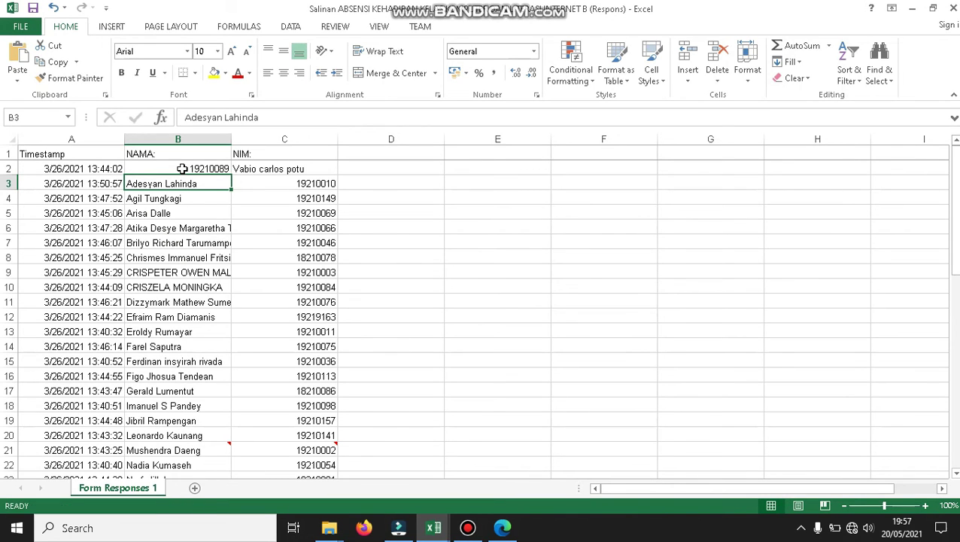
Select ranges of names and numbers in the attendance workbook, ending with B5:C14.
{"action": "left_click_drag", "start_coordinate": [180, 165], "coordinate": [286, 199]}
{"action": "left_click_drag", "start_coordinate": [278, 232], "coordinate": [281, 357]}
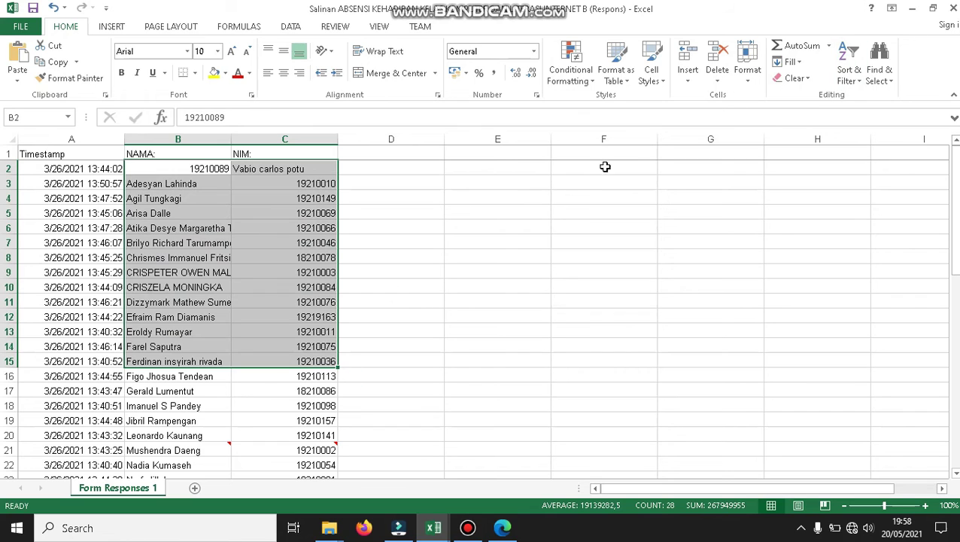
{"action": "left_click_drag", "start_coordinate": [187, 316], "coordinate": [212, 406]}
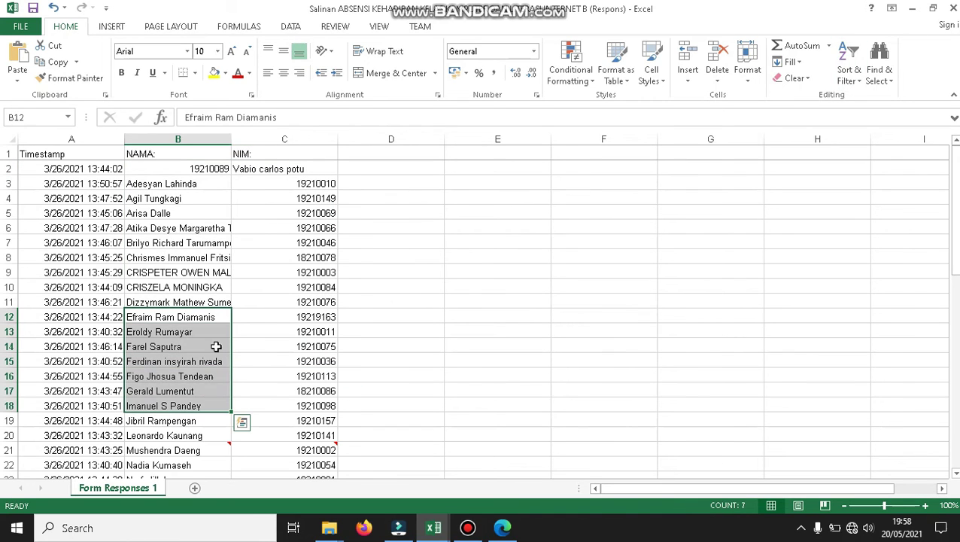
{"action": "left_click", "coordinate": [224, 215]}
{"action": "left_click_drag", "start_coordinate": [235, 228], "coordinate": [308, 347]}
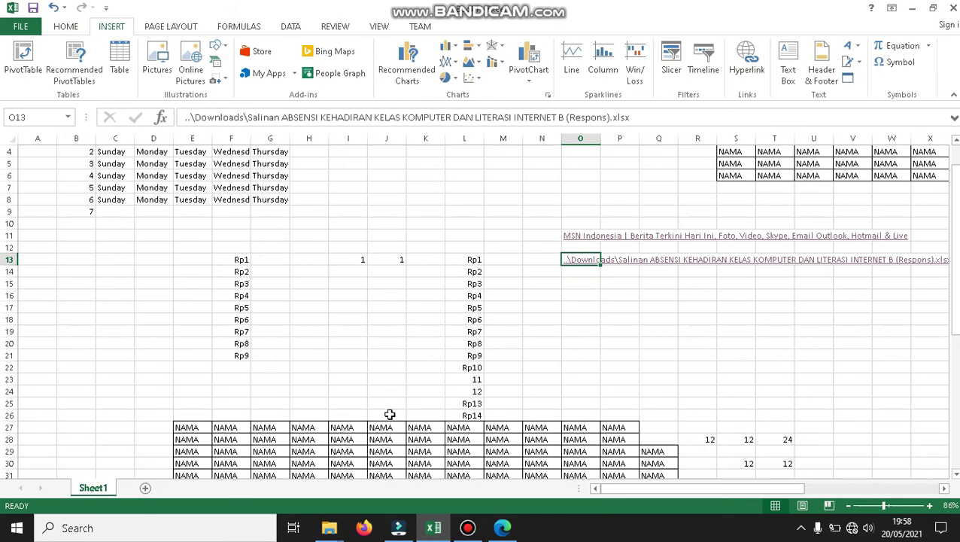
Make O16 a hyperlink to a new document named Coba1, set to edit now.
{"action": "key", "text": "Down"}
{"action": "key", "text": "Down"}
{"action": "key", "text": "Down"}
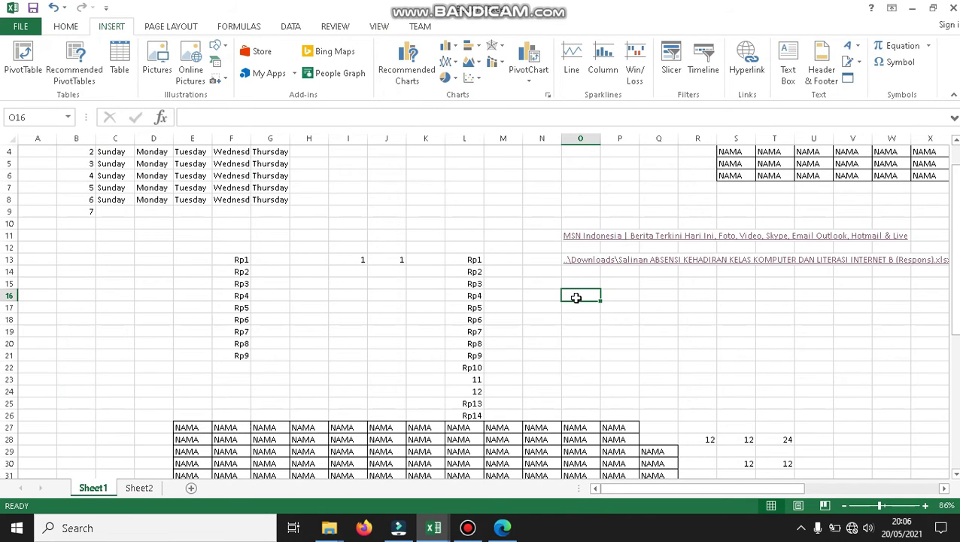
{"action": "mouse_move", "coordinate": [575, 297]}
{"action": "left_mouse_down"}
{"action": "mouse_move", "coordinate": [626, 303]}
{"action": "mouse_move", "coordinate": [583, 315]}
{"action": "mouse_move", "coordinate": [568, 296]}
{"action": "mouse_move", "coordinate": [634, 293]}
{"action": "mouse_move", "coordinate": [587, 294]}
{"action": "left_mouse_up"}
{"action": "left_click", "coordinate": [743, 69]}
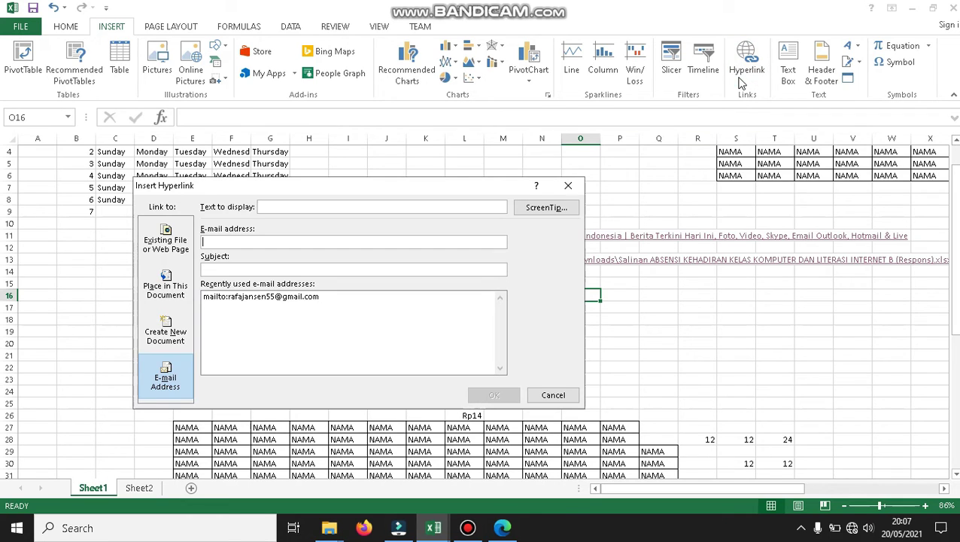
{"action": "left_click", "coordinate": [167, 336]}
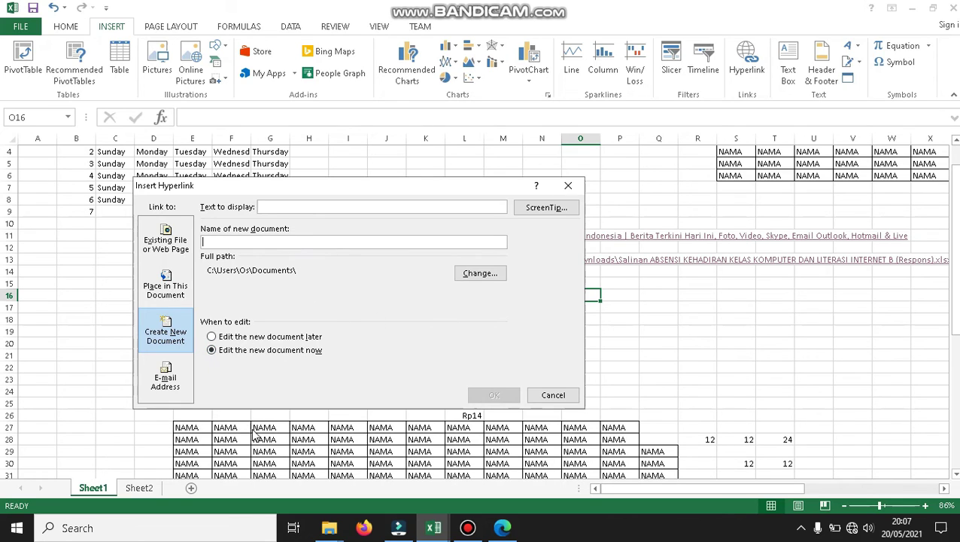
{"action": "left_click", "coordinate": [234, 338]}
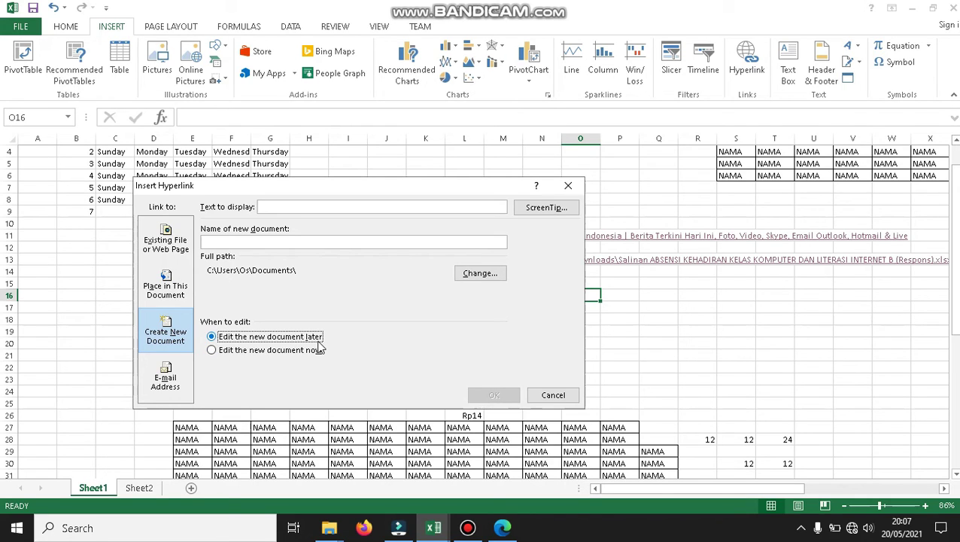
{"action": "left_click", "coordinate": [259, 352]}
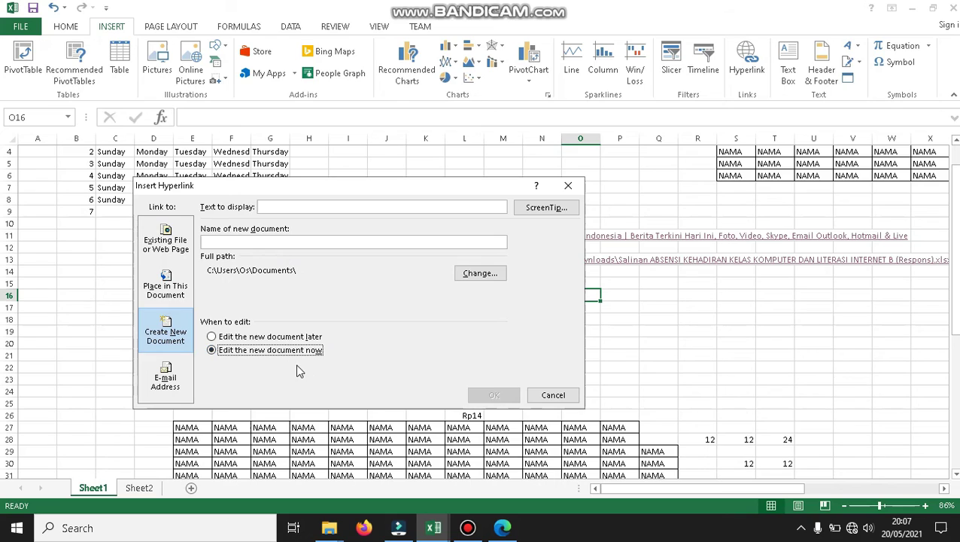
{"action": "left_click", "coordinate": [279, 240]}
{"action": "type", "text": "Coba1"}
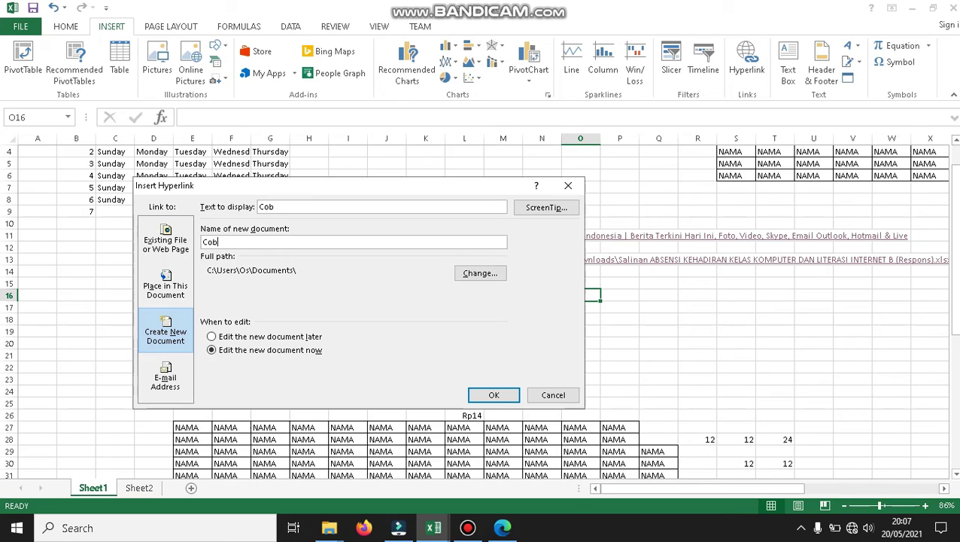
{"action": "left_click", "coordinate": [493, 399]}
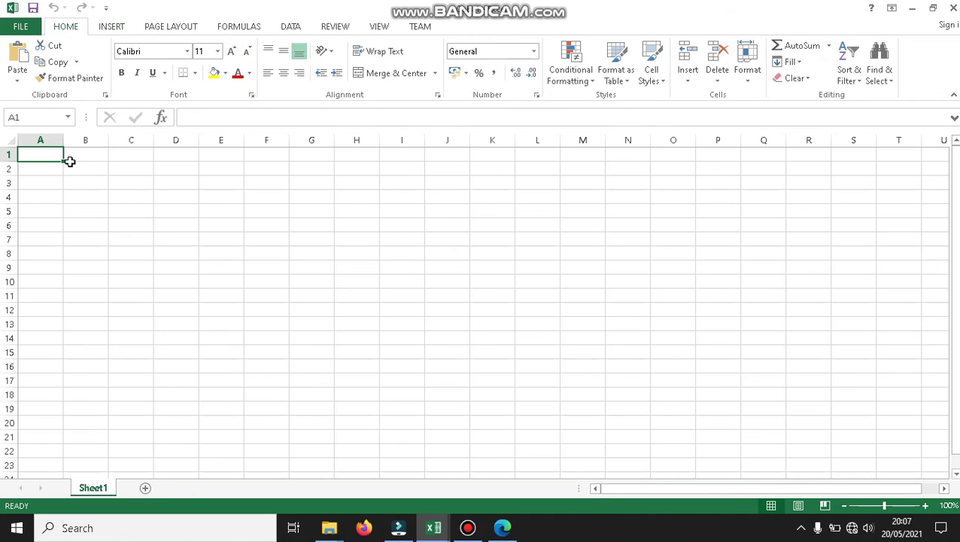
Try cell selections in the new Coba1 workbook, then switch back to the hyperlinks workbook.
{"action": "left_click_drag", "start_coordinate": [50, 154], "coordinate": [106, 288]}
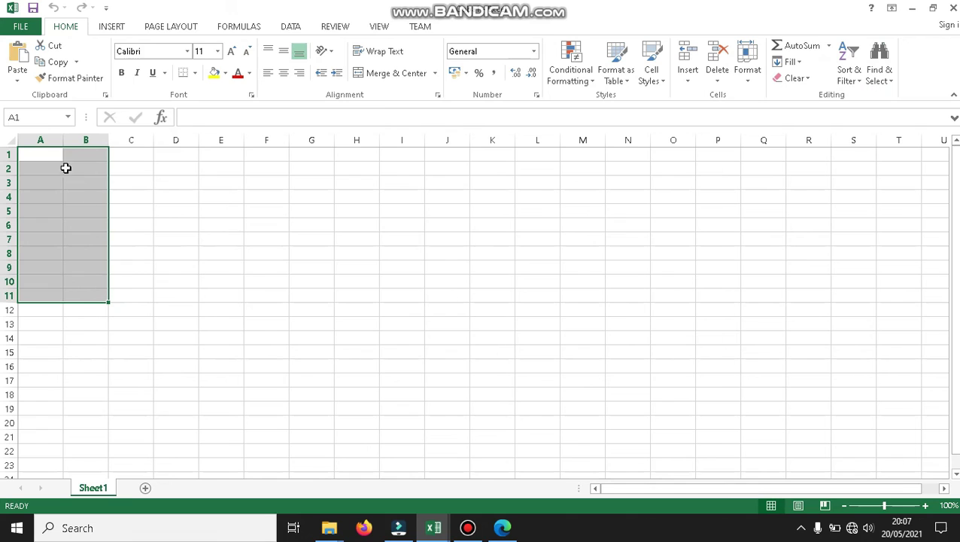
{"action": "left_click_drag", "start_coordinate": [41, 157], "coordinate": [93, 326]}
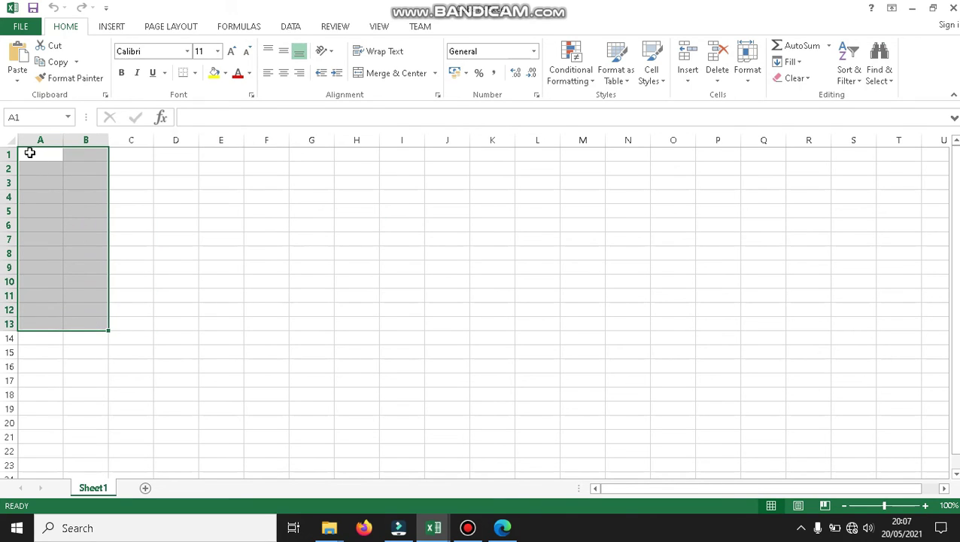
{"action": "left_click_drag", "start_coordinate": [31, 153], "coordinate": [308, 358]}
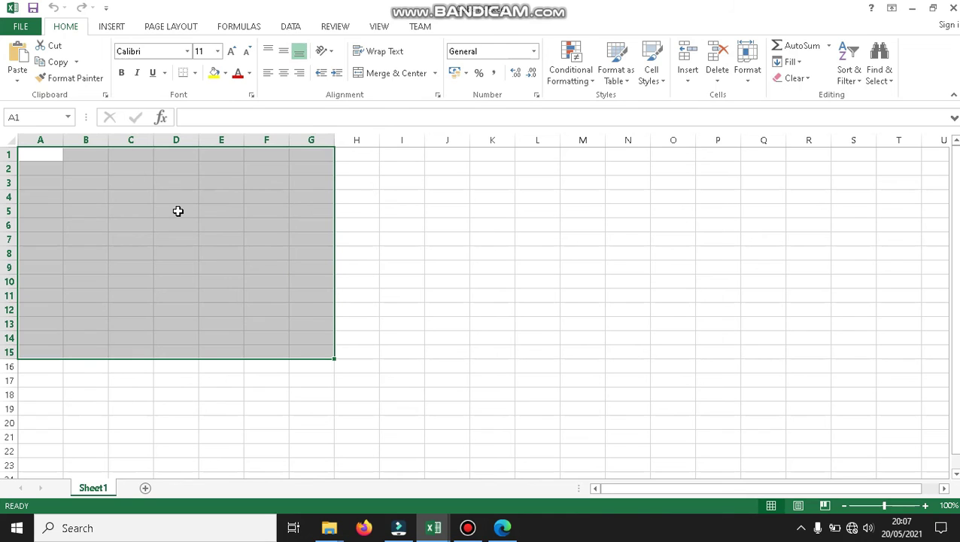
{"action": "left_click_drag", "start_coordinate": [177, 210], "coordinate": [260, 268]}
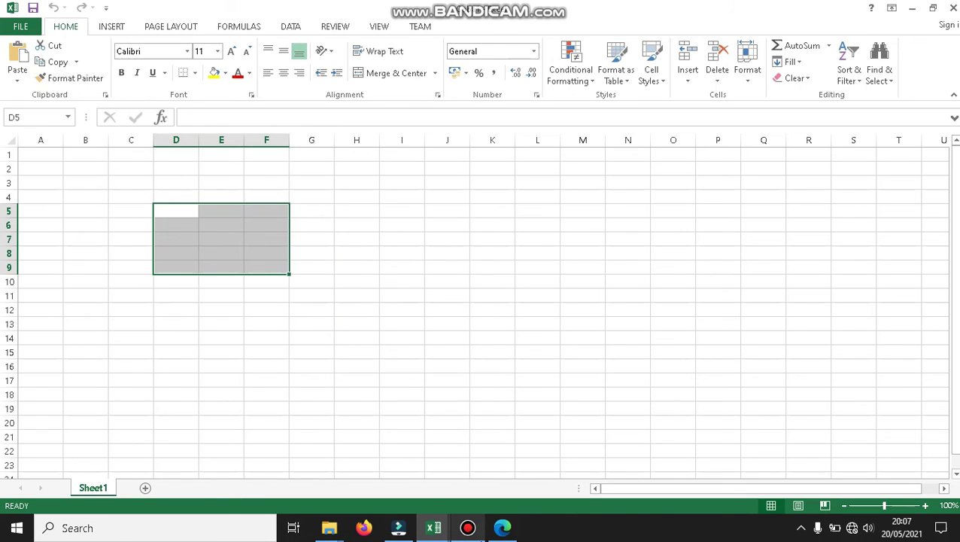
{"action": "mouse_move", "coordinate": [433, 527]}
{"action": "left_click", "coordinate": [444, 485]}
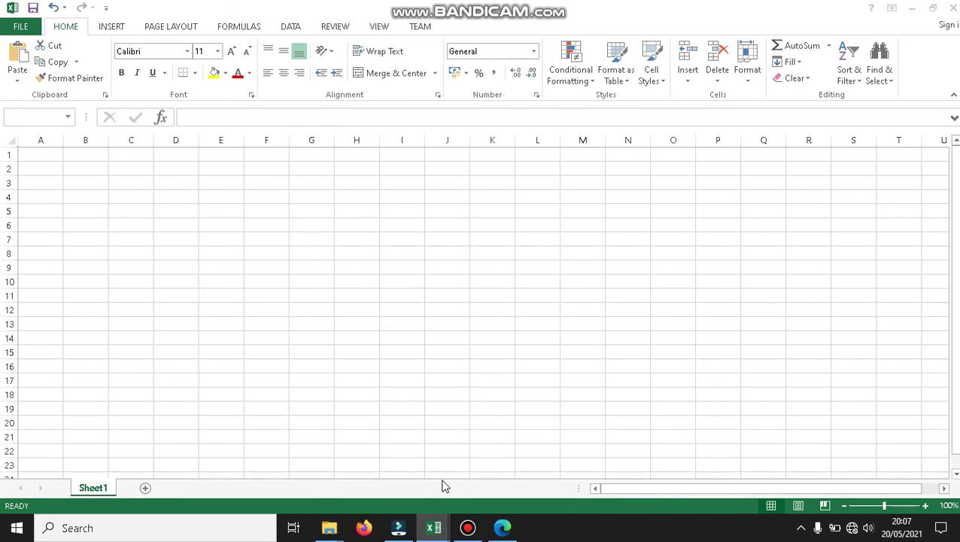
{"action": "left_click", "coordinate": [539, 488]}
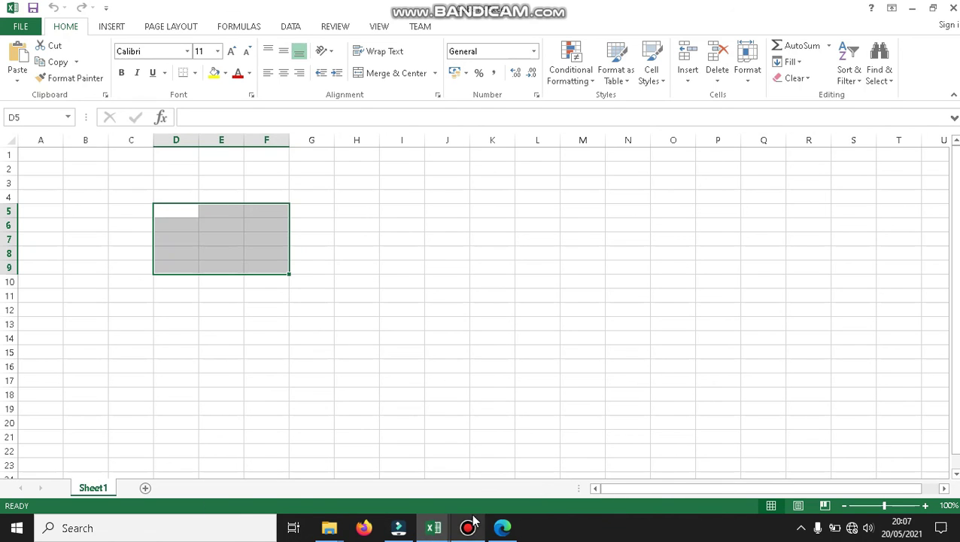
{"action": "left_click", "coordinate": [296, 468]}
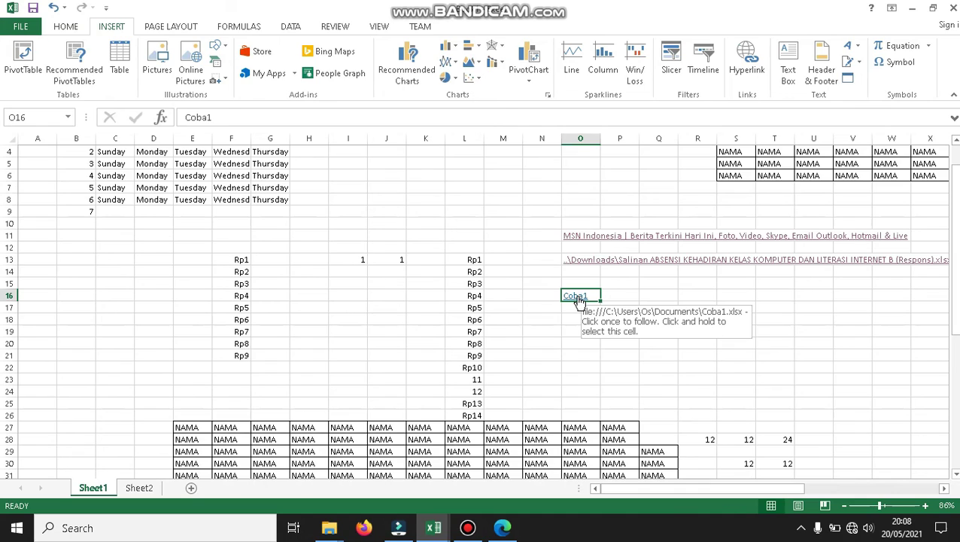
Follow the Coba1 link, select cells around D5:G10, then return to Book1's O17.
{"action": "left_click", "coordinate": [578, 298]}
{"action": "left_click_drag", "start_coordinate": [246, 229], "coordinate": [260, 267]}
{"action": "left_click", "coordinate": [192, 239]}
{"action": "left_click", "coordinate": [182, 211]}
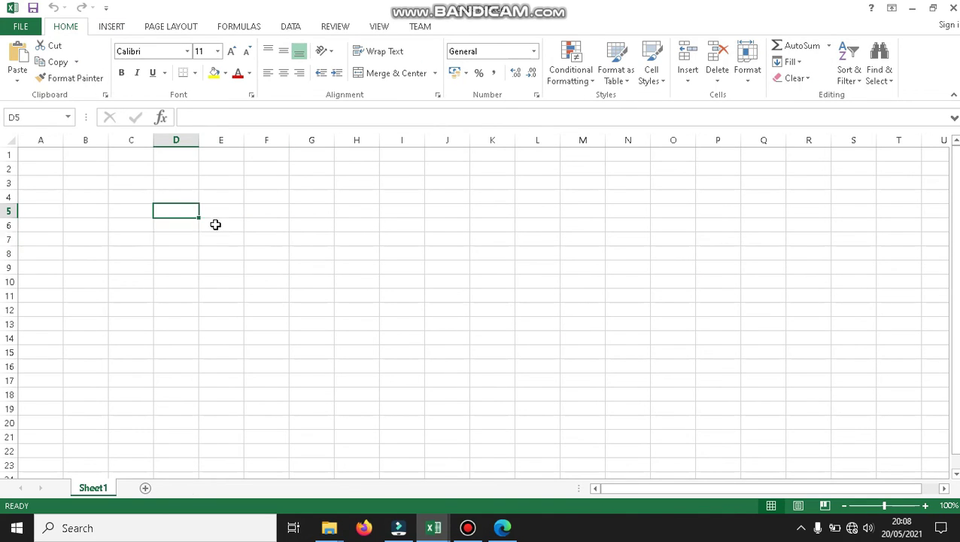
{"action": "left_click_drag", "start_coordinate": [180, 213], "coordinate": [214, 278]}
{"action": "left_click_drag", "start_coordinate": [278, 214], "coordinate": [311, 278]}
{"action": "left_click_drag", "start_coordinate": [209, 217], "coordinate": [230, 248]}
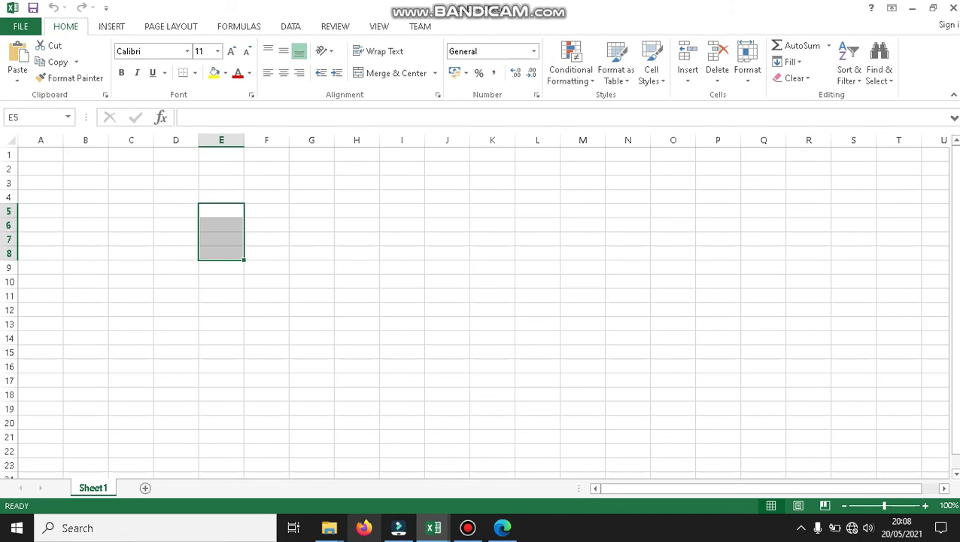
{"action": "left_click", "coordinate": [433, 527]}
{"action": "left_click", "coordinate": [293, 456]}
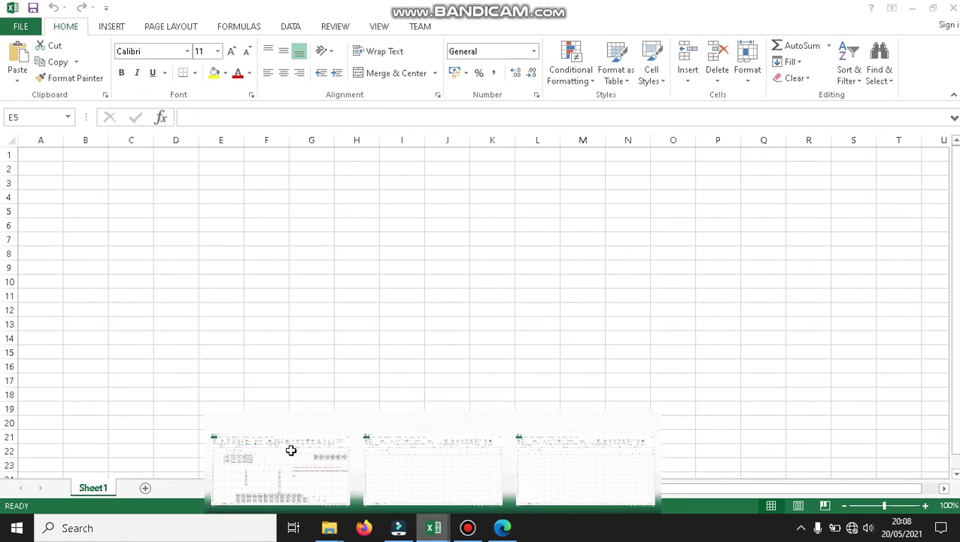
{"action": "left_click", "coordinate": [578, 306]}
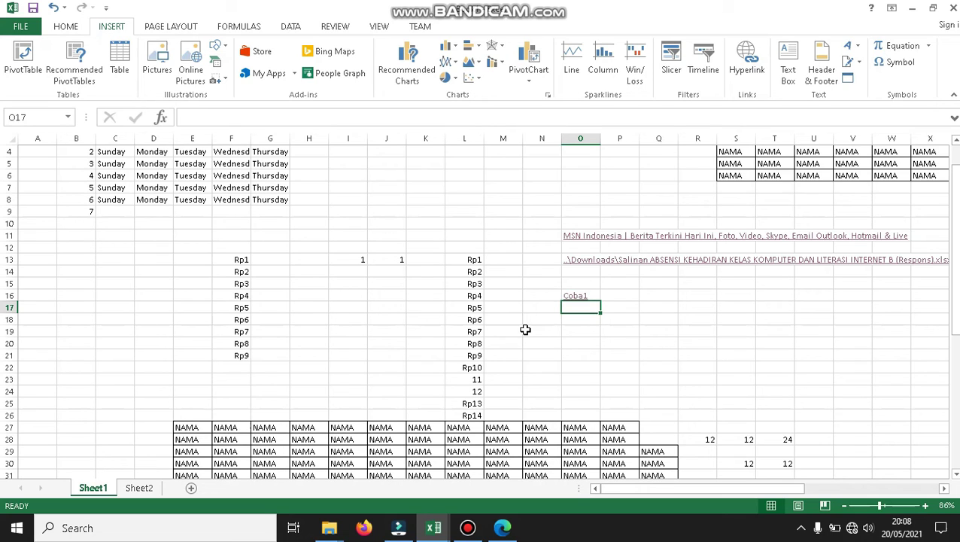
Link O17 to cell A1 of Sheet2 as a place in this document.
{"action": "left_click", "coordinate": [141, 489]}
{"action": "left_click", "coordinate": [96, 489]}
{"action": "left_click", "coordinate": [139, 488]}
{"action": "left_click", "coordinate": [93, 488]}
{"action": "left_click", "coordinate": [746, 76]}
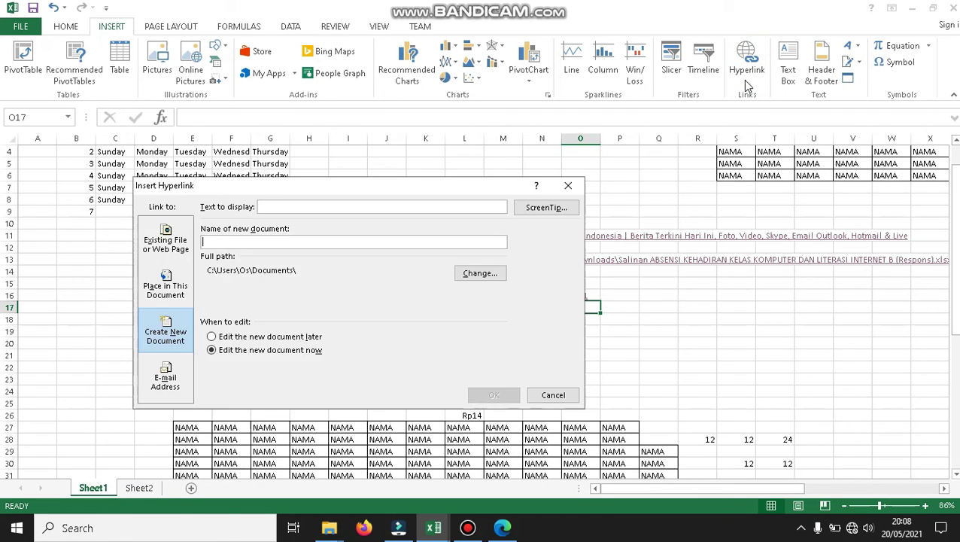
{"action": "left_click", "coordinate": [172, 293]}
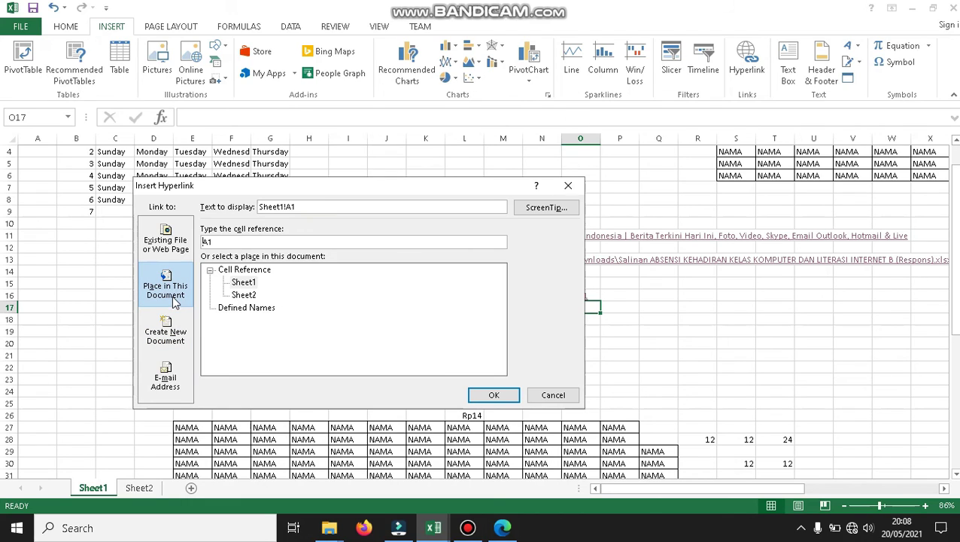
{"action": "left_click", "coordinate": [243, 295]}
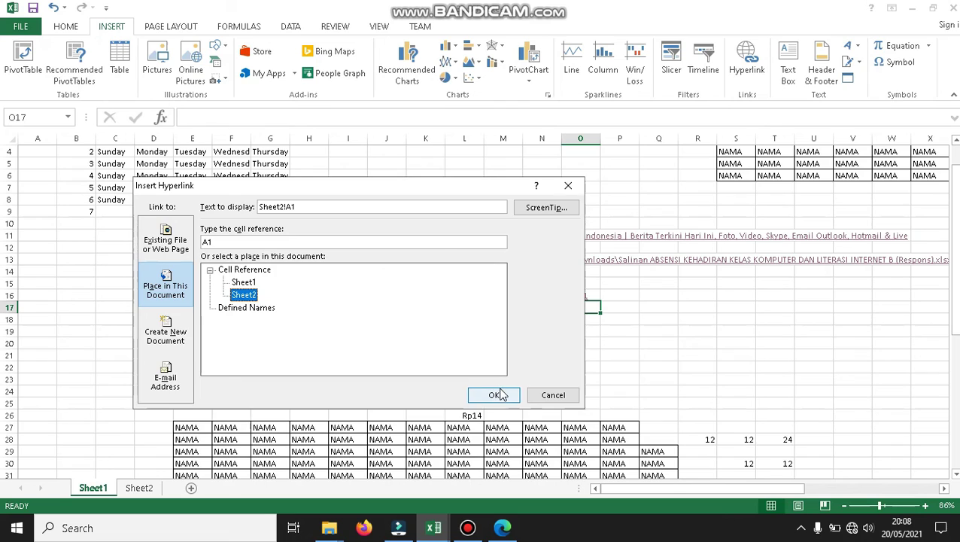
{"action": "left_click", "coordinate": [494, 394]}
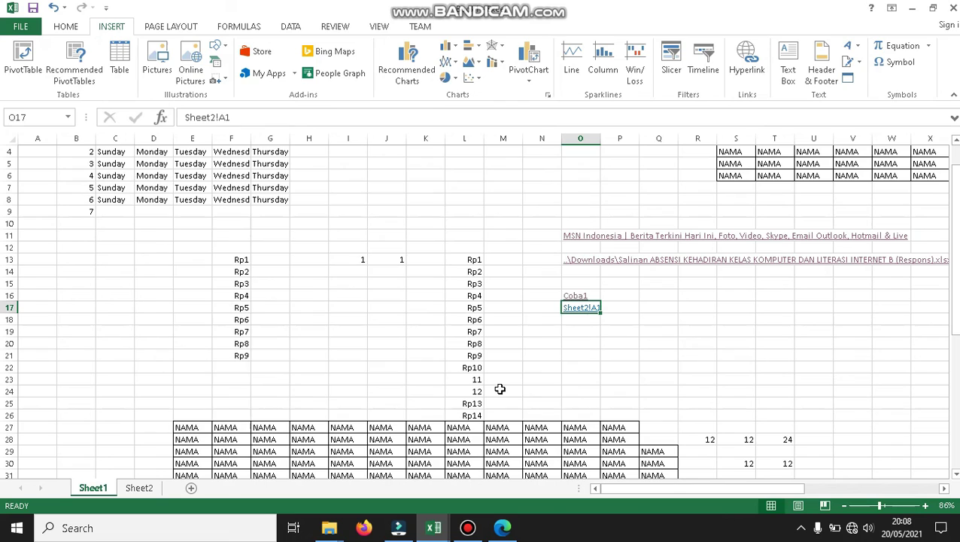
Follow the Sheet2!A1 link, try selections on Sheet2, then return to Sheet1's O18.
{"action": "left_click", "coordinate": [619, 322]}
{"action": "left_click", "coordinate": [581, 316]}
{"action": "left_click", "coordinate": [580, 315]}
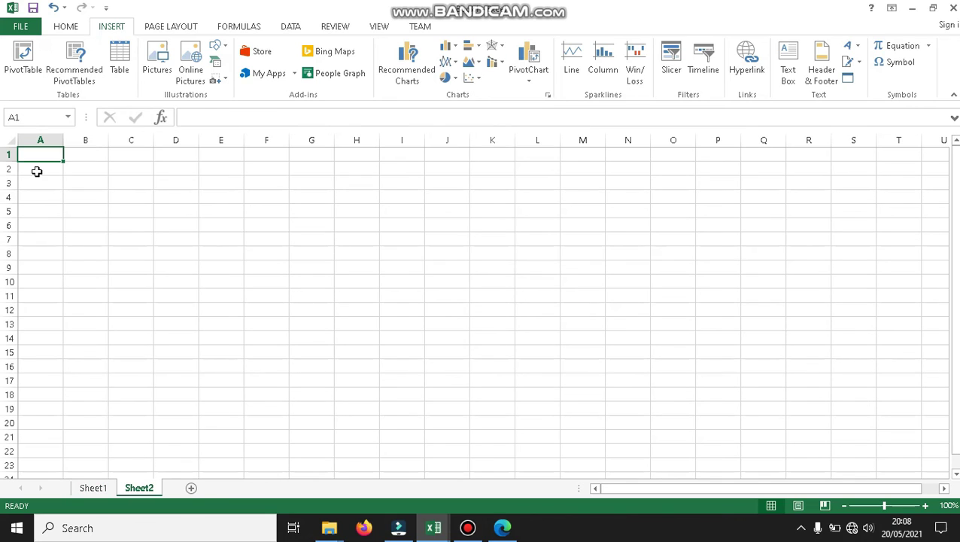
{"action": "left_click_drag", "start_coordinate": [36, 170], "coordinate": [200, 246]}
{"action": "left_click", "coordinate": [22, 154]}
{"action": "left_click_drag", "start_coordinate": [103, 228], "coordinate": [146, 278]}
{"action": "left_click", "coordinate": [189, 294]}
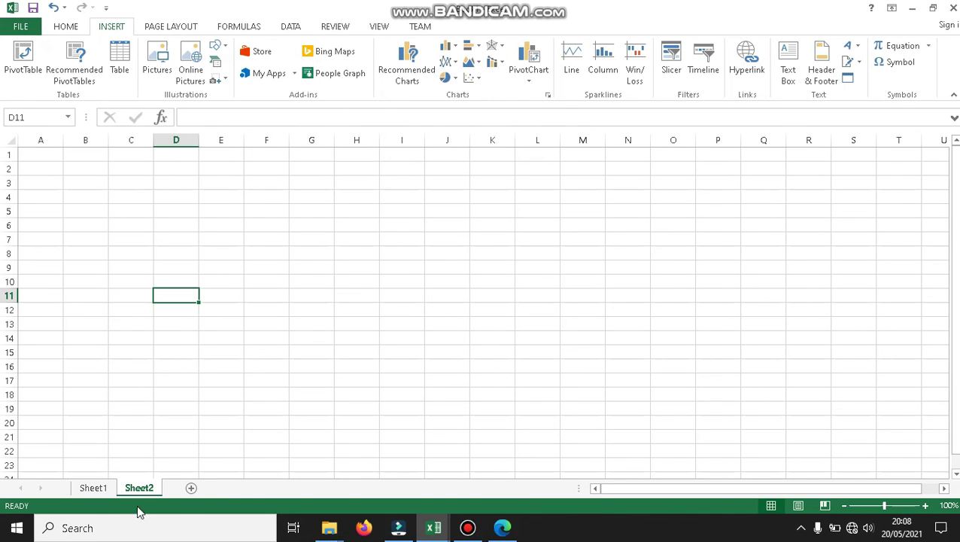
{"action": "left_click", "coordinate": [94, 488]}
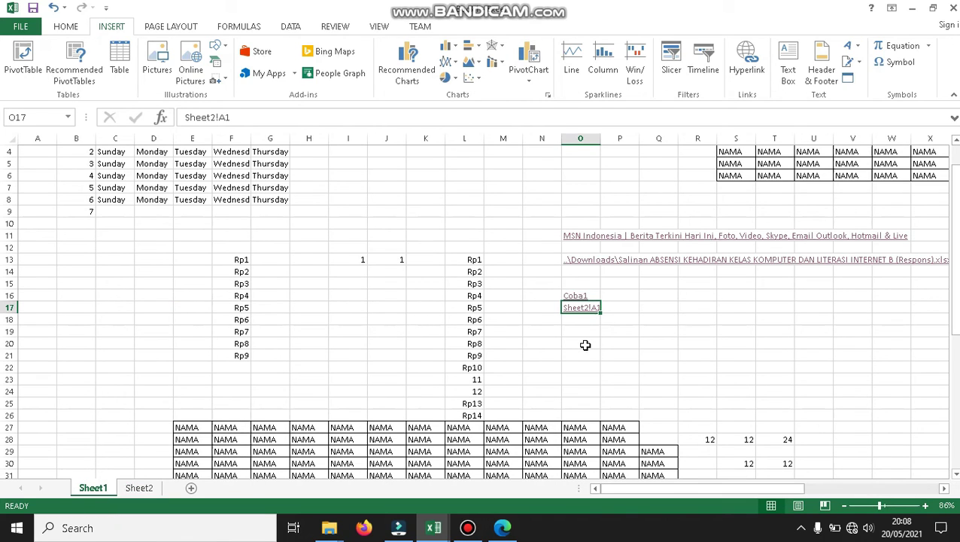
{"action": "left_click", "coordinate": [577, 320]}
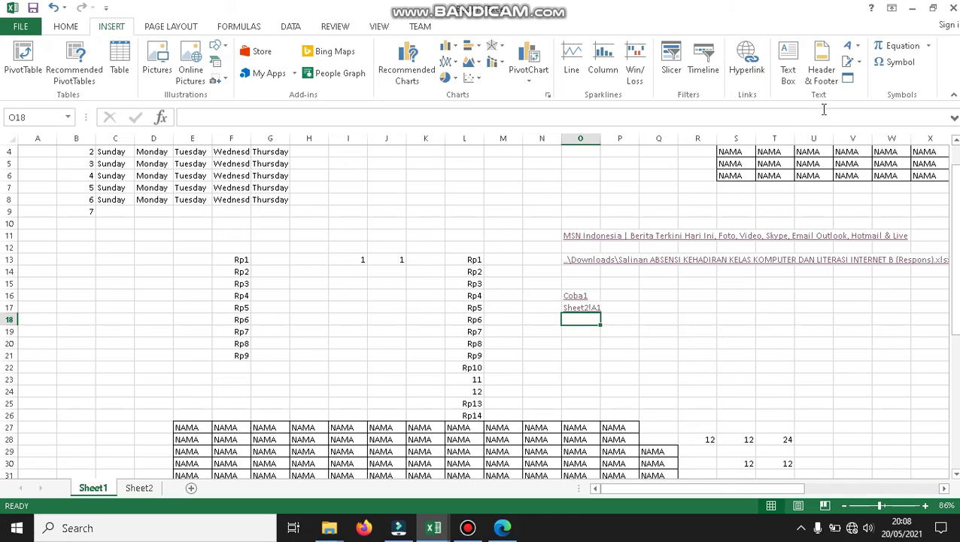
Make O18 a mailto hyperlink to the contact's e-mail address.
{"action": "left_click", "coordinate": [743, 75]}
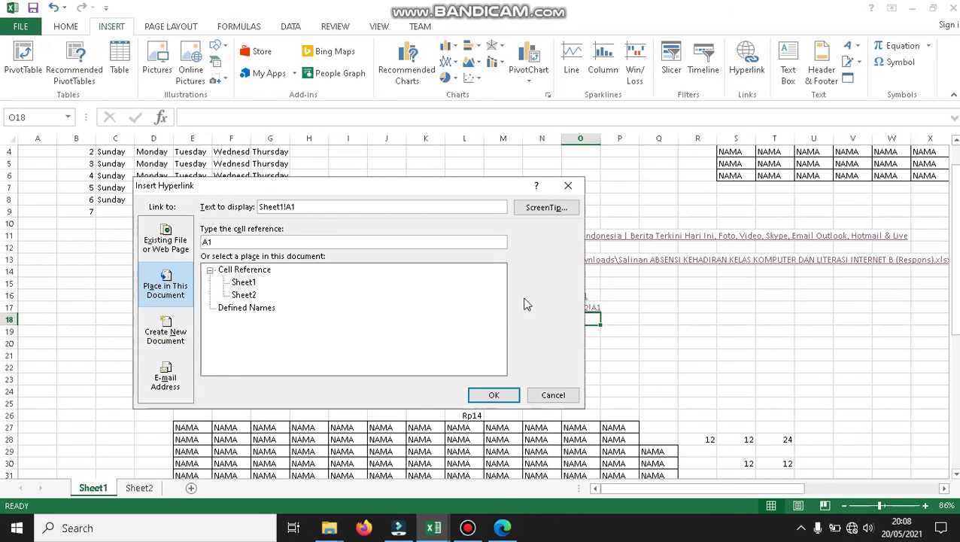
{"action": "left_click", "coordinate": [165, 378]}
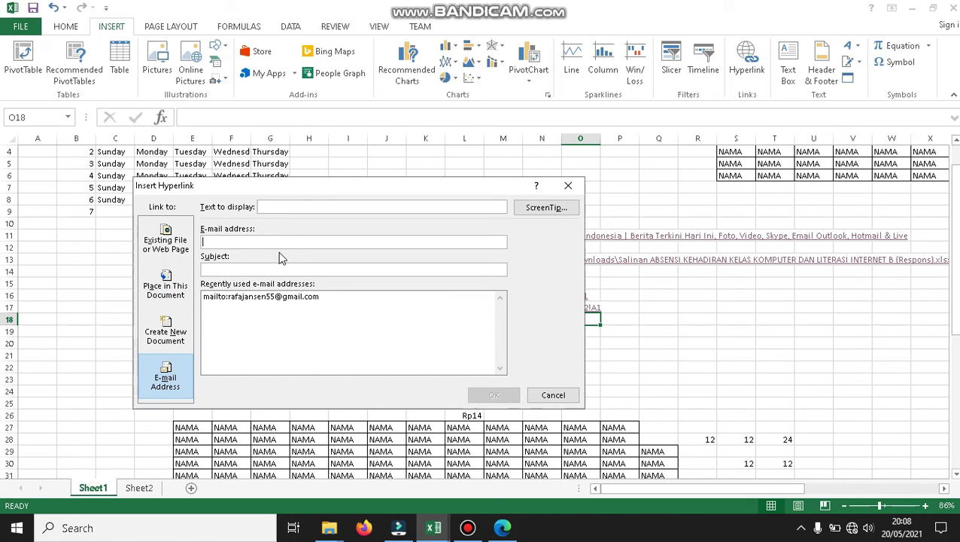
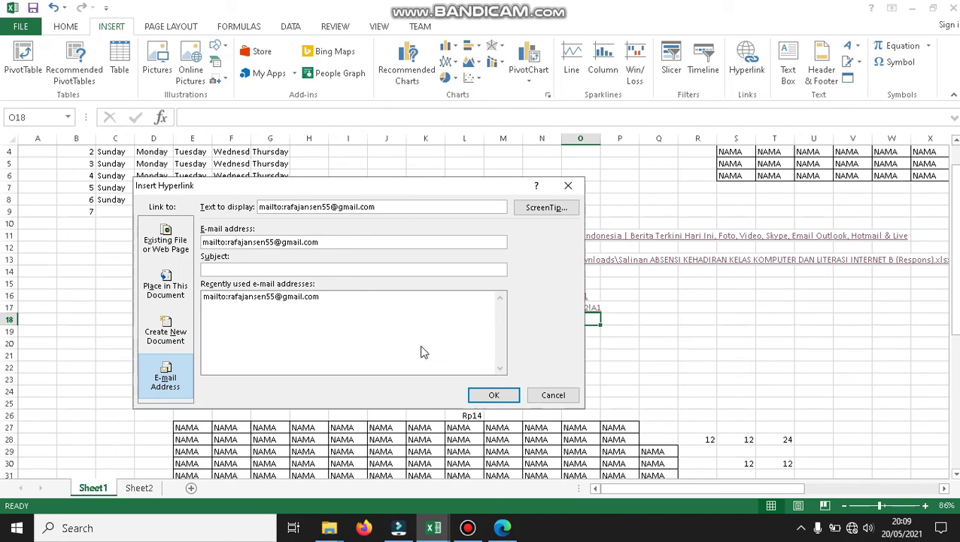
{"action": "left_click", "coordinate": [494, 394]}
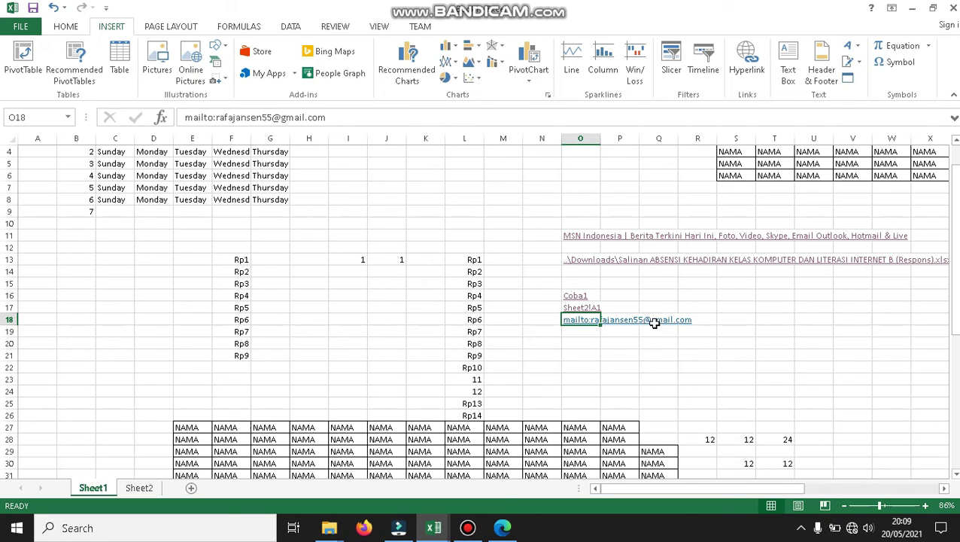
From empty cell O20, preview the new-document and existing-file hyperlink options, then cancel without adding.
{"action": "left_click_drag", "start_coordinate": [954, 304], "coordinate": [954, 309]}
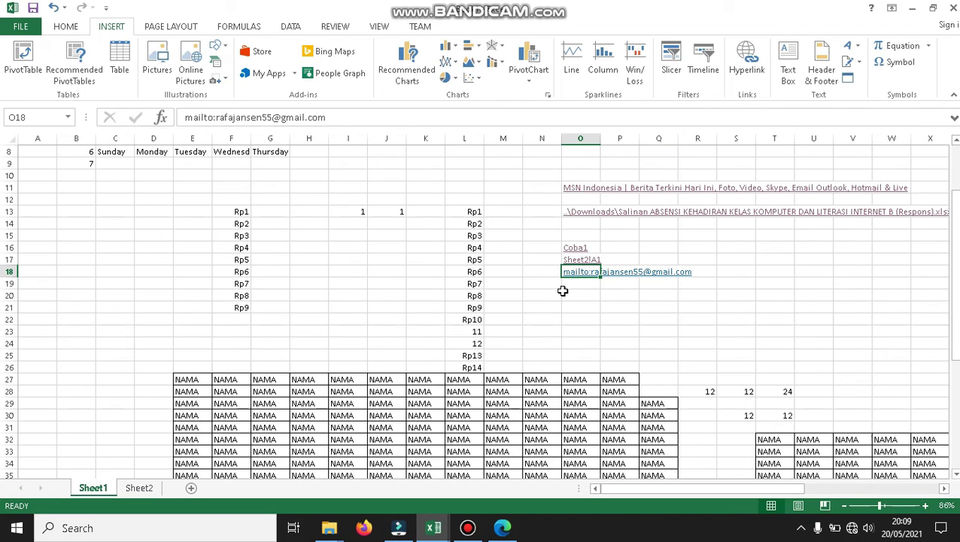
{"action": "left_click", "coordinate": [564, 292]}
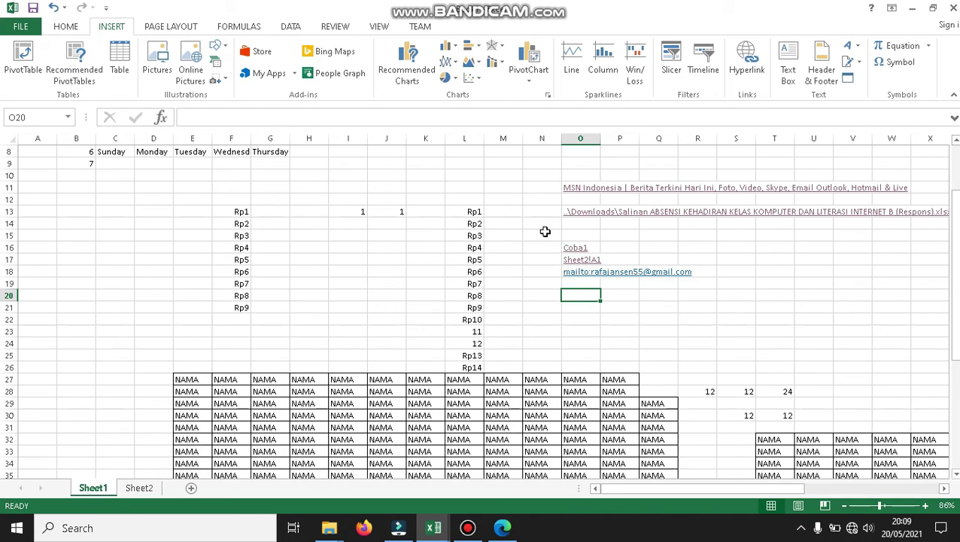
{"action": "left_click", "coordinate": [745, 76]}
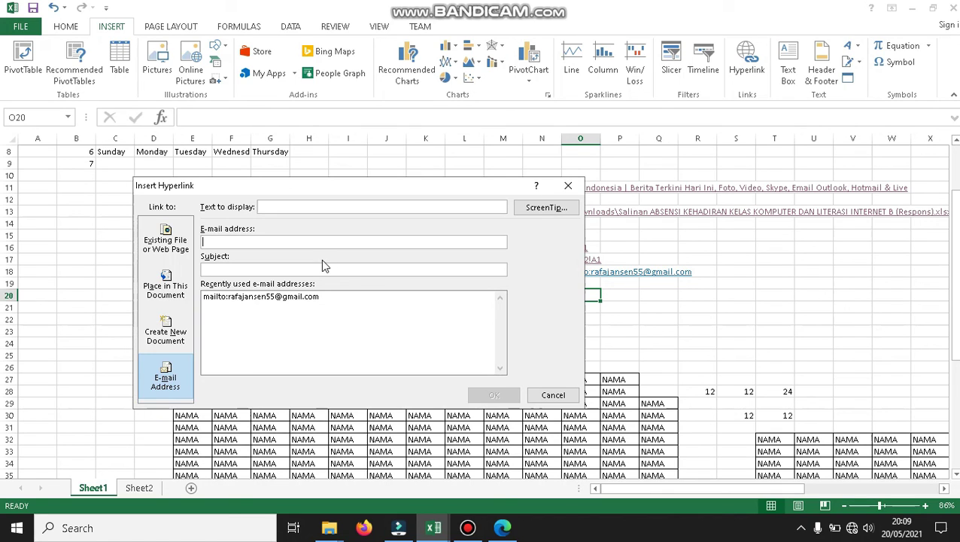
{"action": "left_click", "coordinate": [165, 331]}
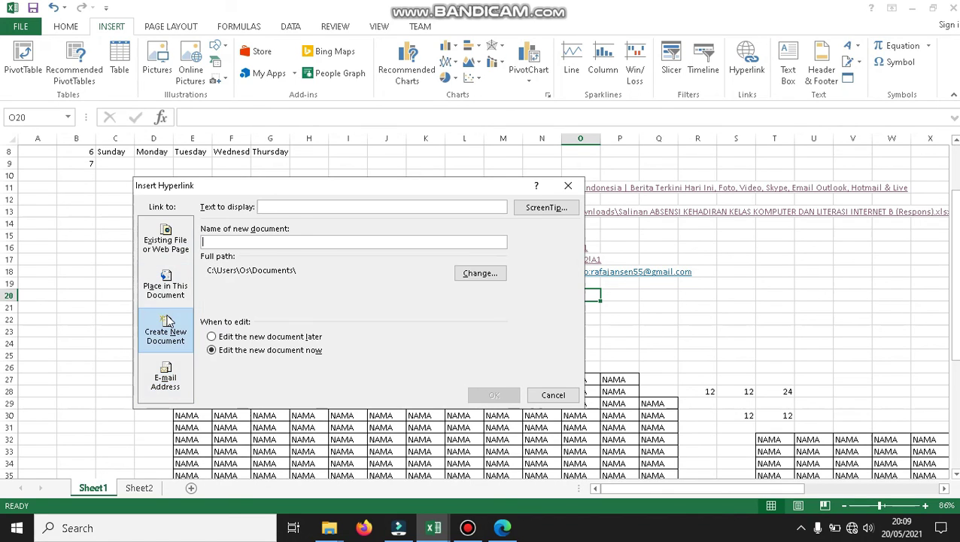
{"action": "left_click", "coordinate": [180, 223]}
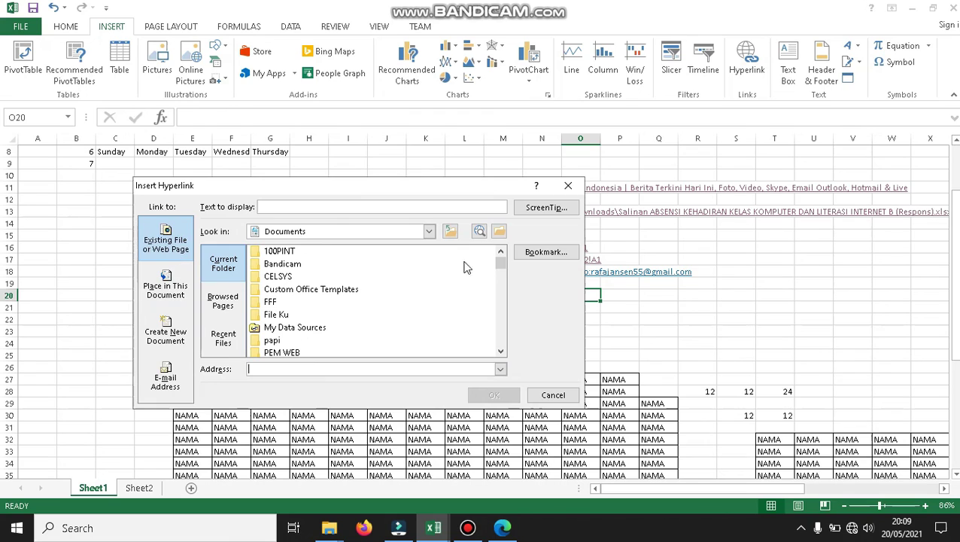
{"action": "left_click", "coordinate": [569, 187]}
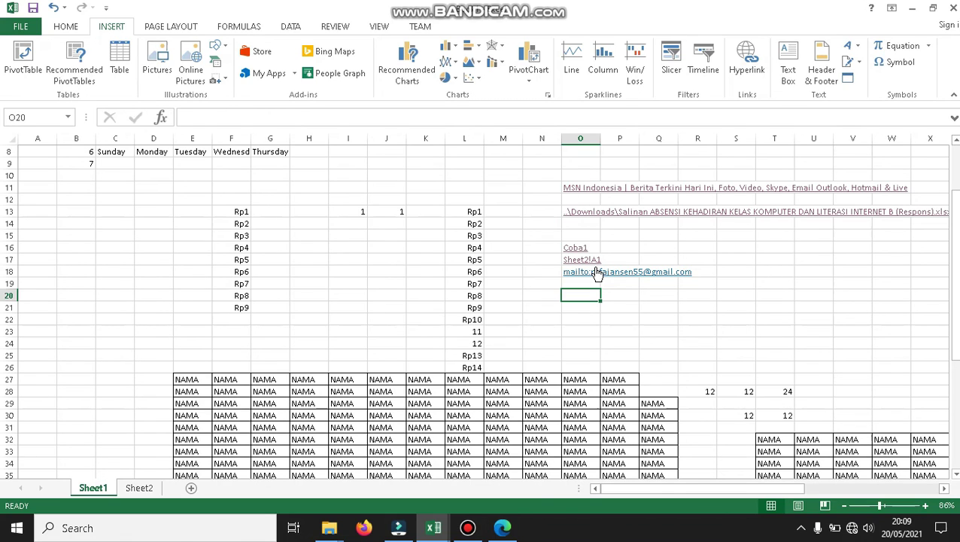
Review the settings of the O18 e-mail link and the O16 Coba1 link without changing them.
{"action": "right_click", "coordinate": [595, 273]}
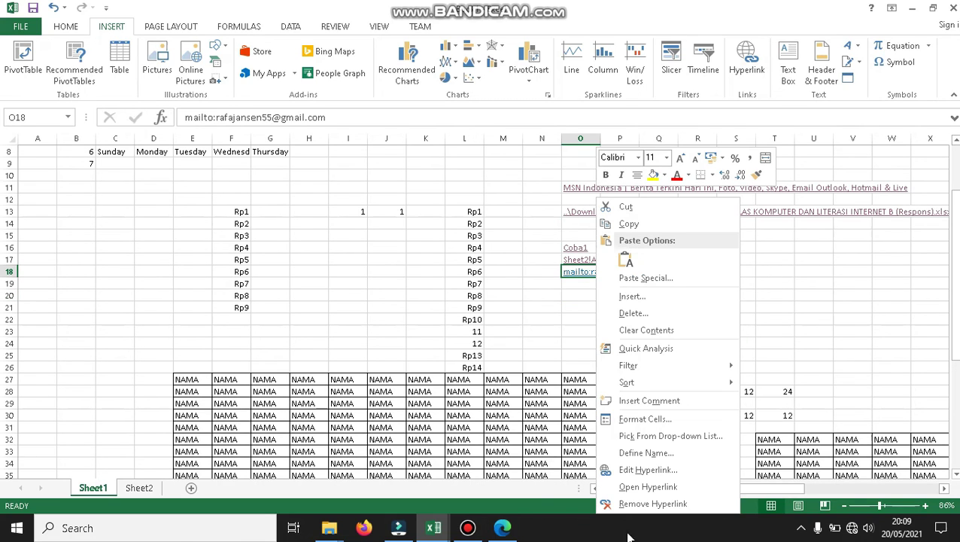
{"action": "left_click", "coordinate": [628, 469]}
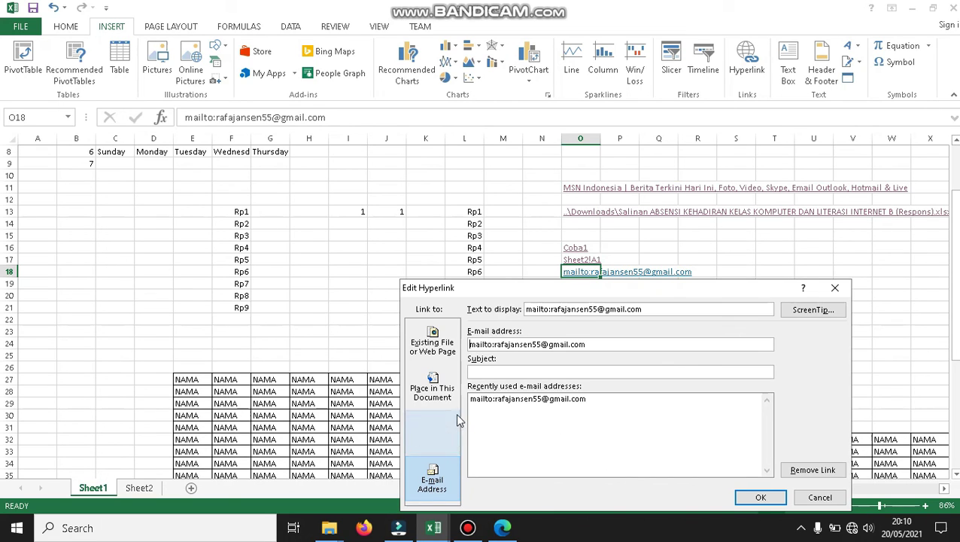
{"action": "left_click", "coordinate": [834, 287]}
{"action": "right_click", "coordinate": [573, 250]}
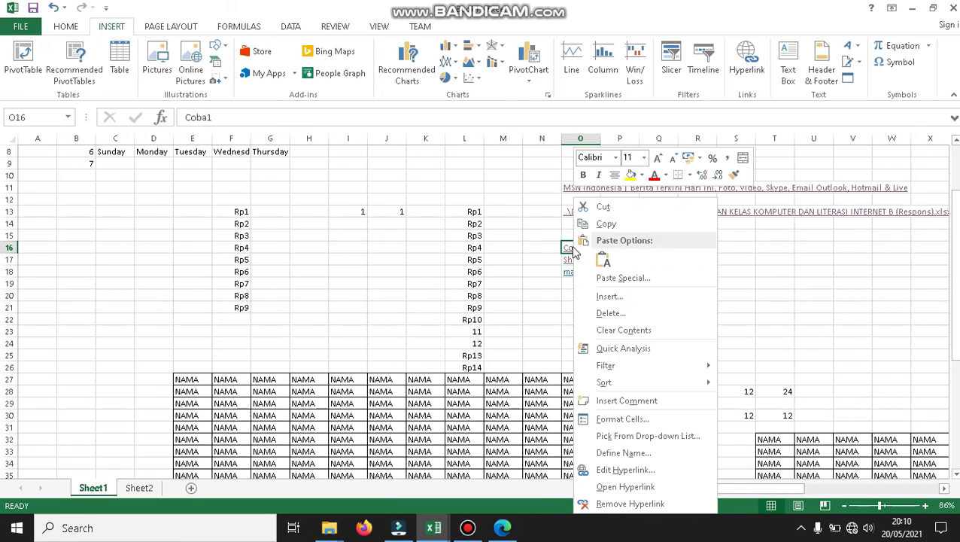
{"action": "left_click", "coordinate": [623, 469]}
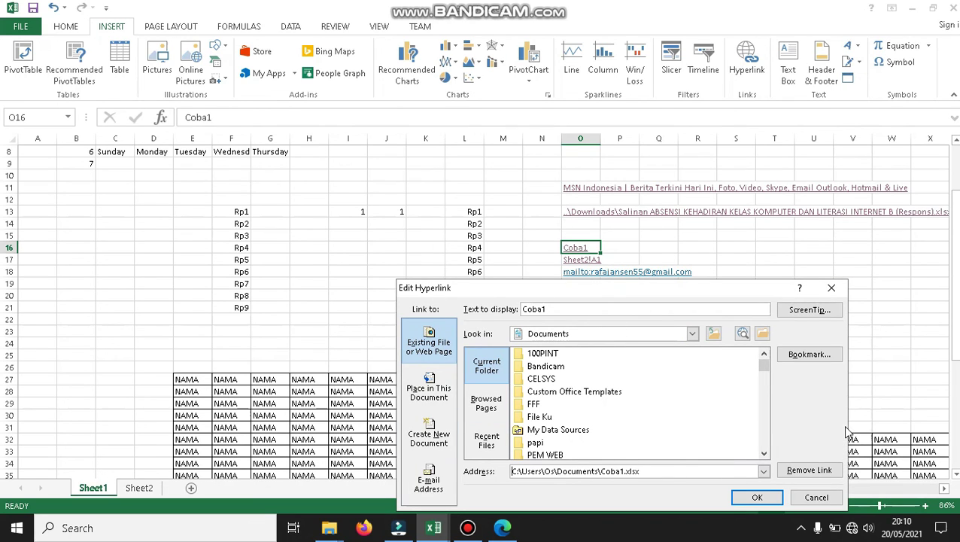
{"action": "left_click", "coordinate": [831, 288]}
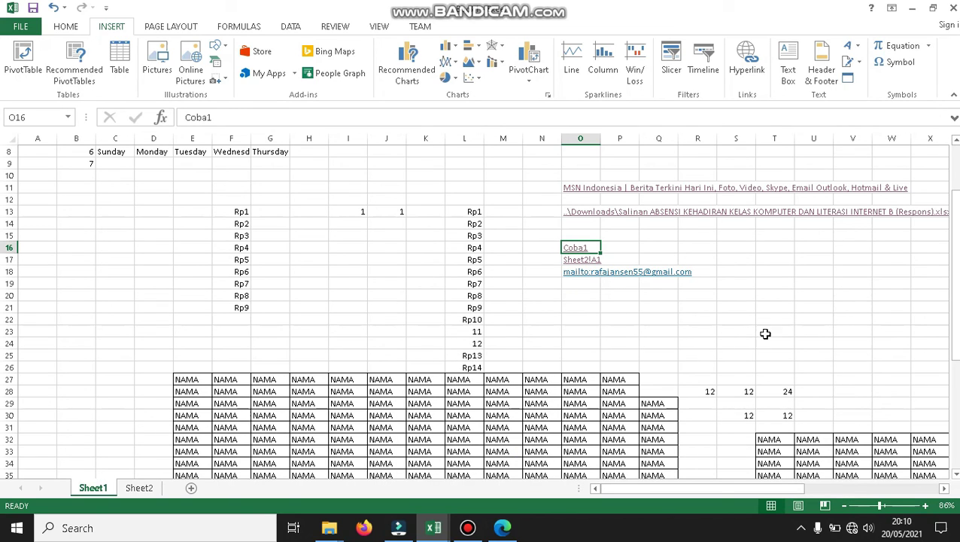
Select empty cells N20, M12 and K22, then bring up Bandicam to stop recording.
{"action": "left_click", "coordinate": [646, 305]}
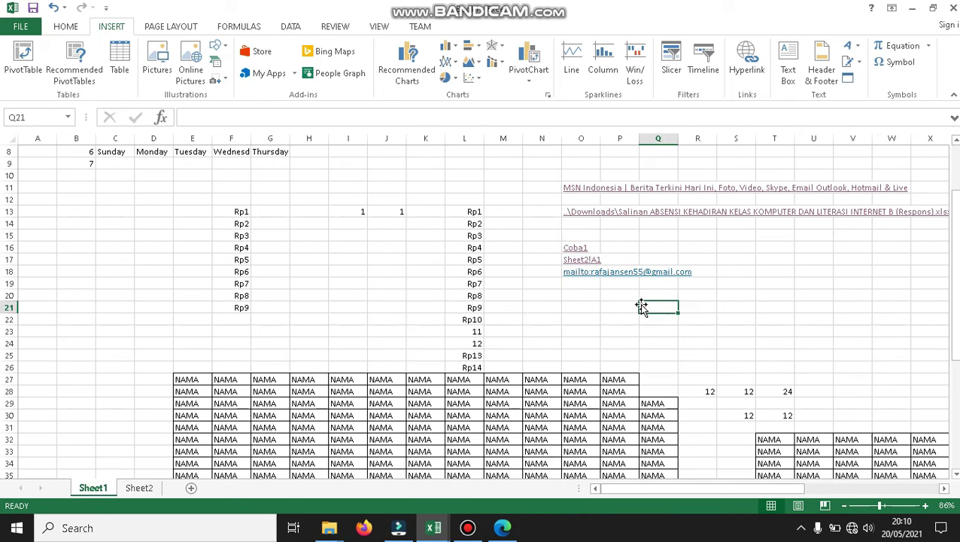
{"action": "left_click", "coordinate": [543, 294]}
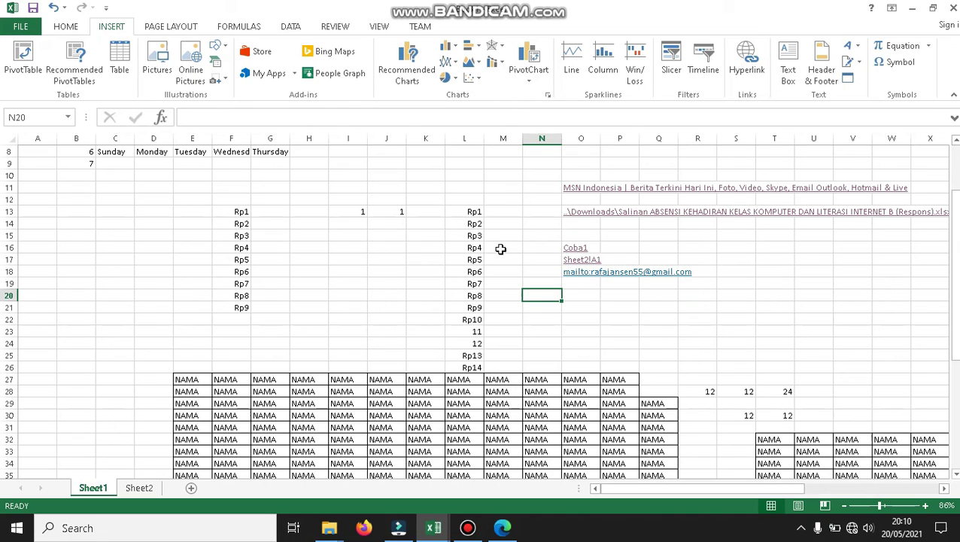
{"action": "left_click", "coordinate": [506, 201]}
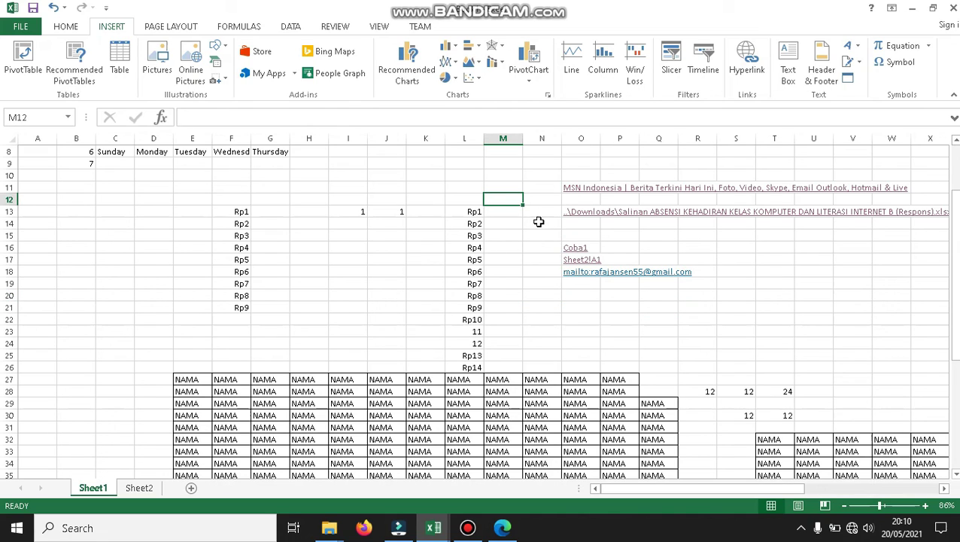
{"action": "left_click", "coordinate": [413, 322]}
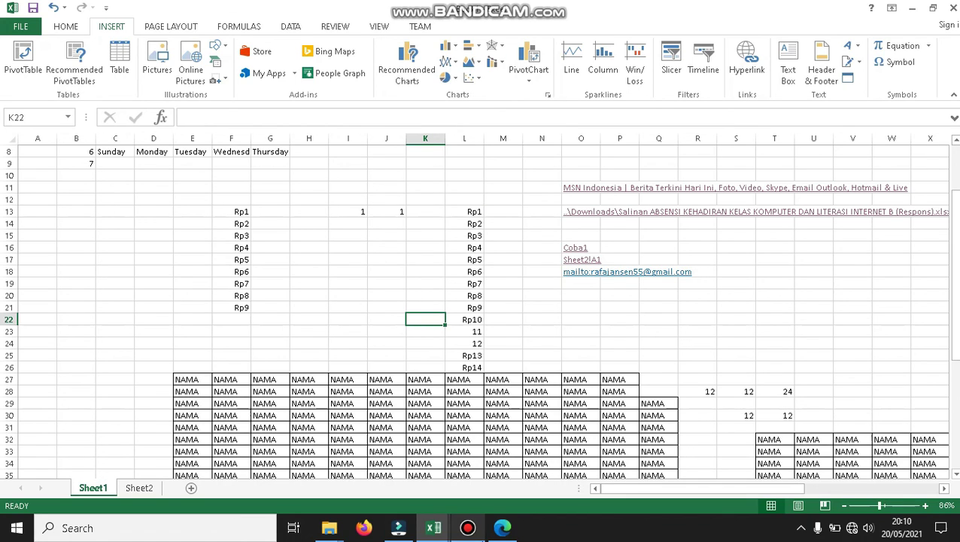
{"action": "left_click", "coordinate": [468, 528]}
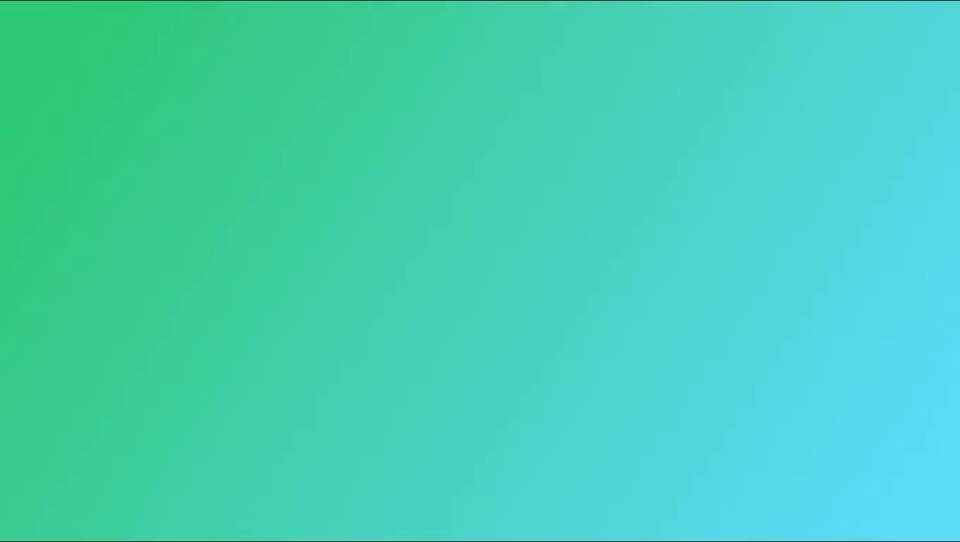